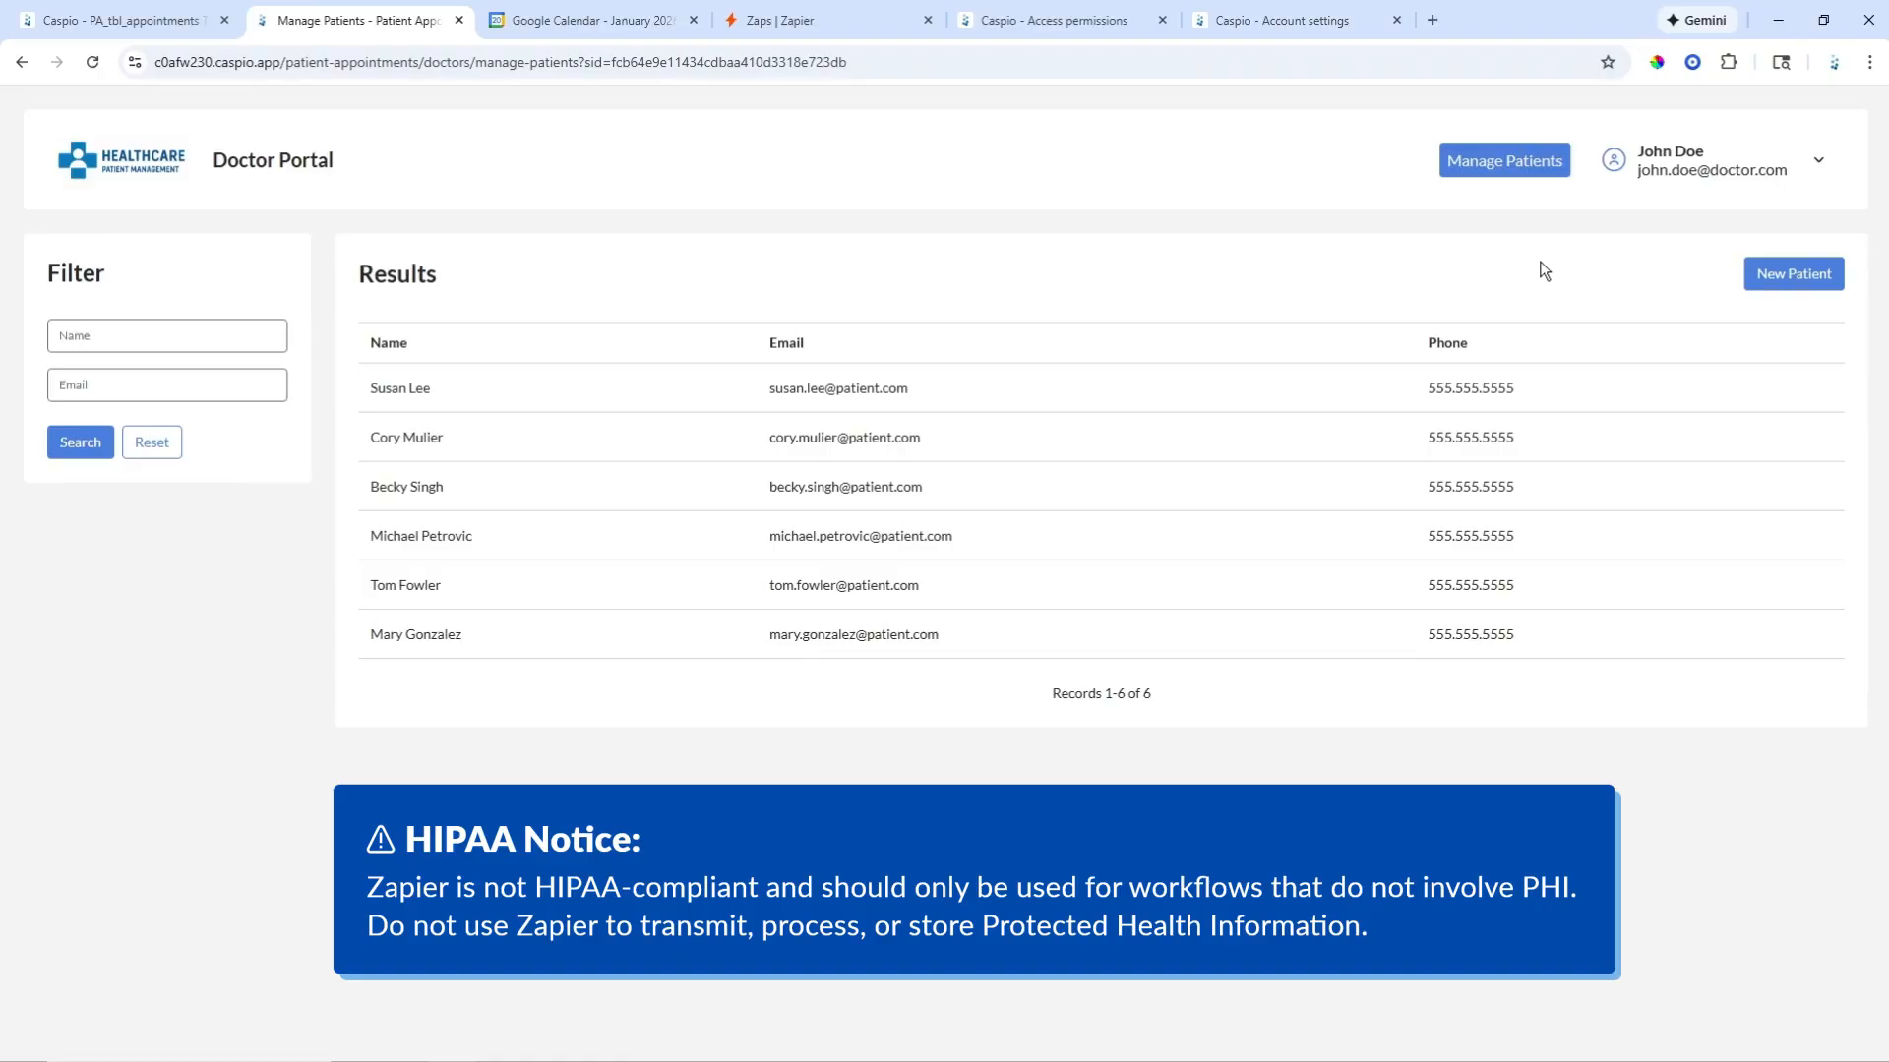
Step: Open the first listed patient's details and compare their appointments with the January 2026 month in Google Calendar
{"action": "mouse_move", "coordinate": [1615, 380]}
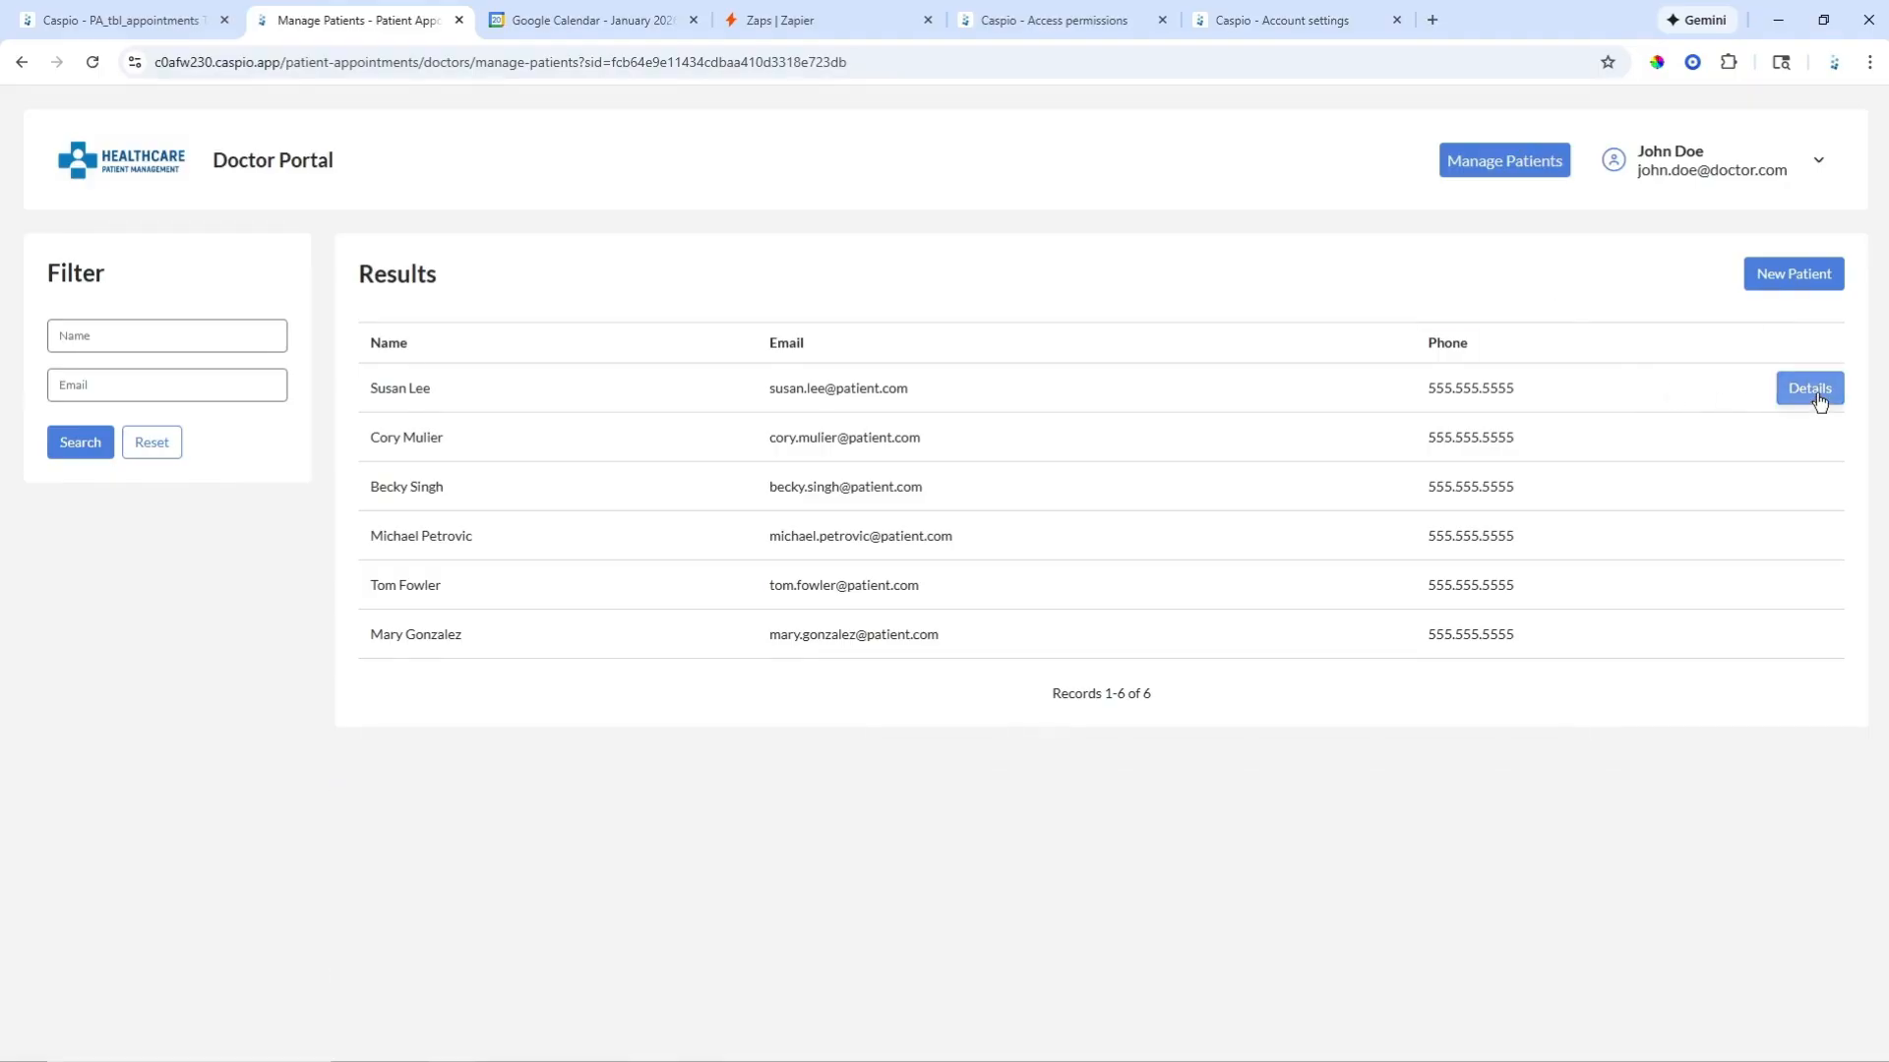
{"action": "left_click", "coordinate": [1818, 397]}
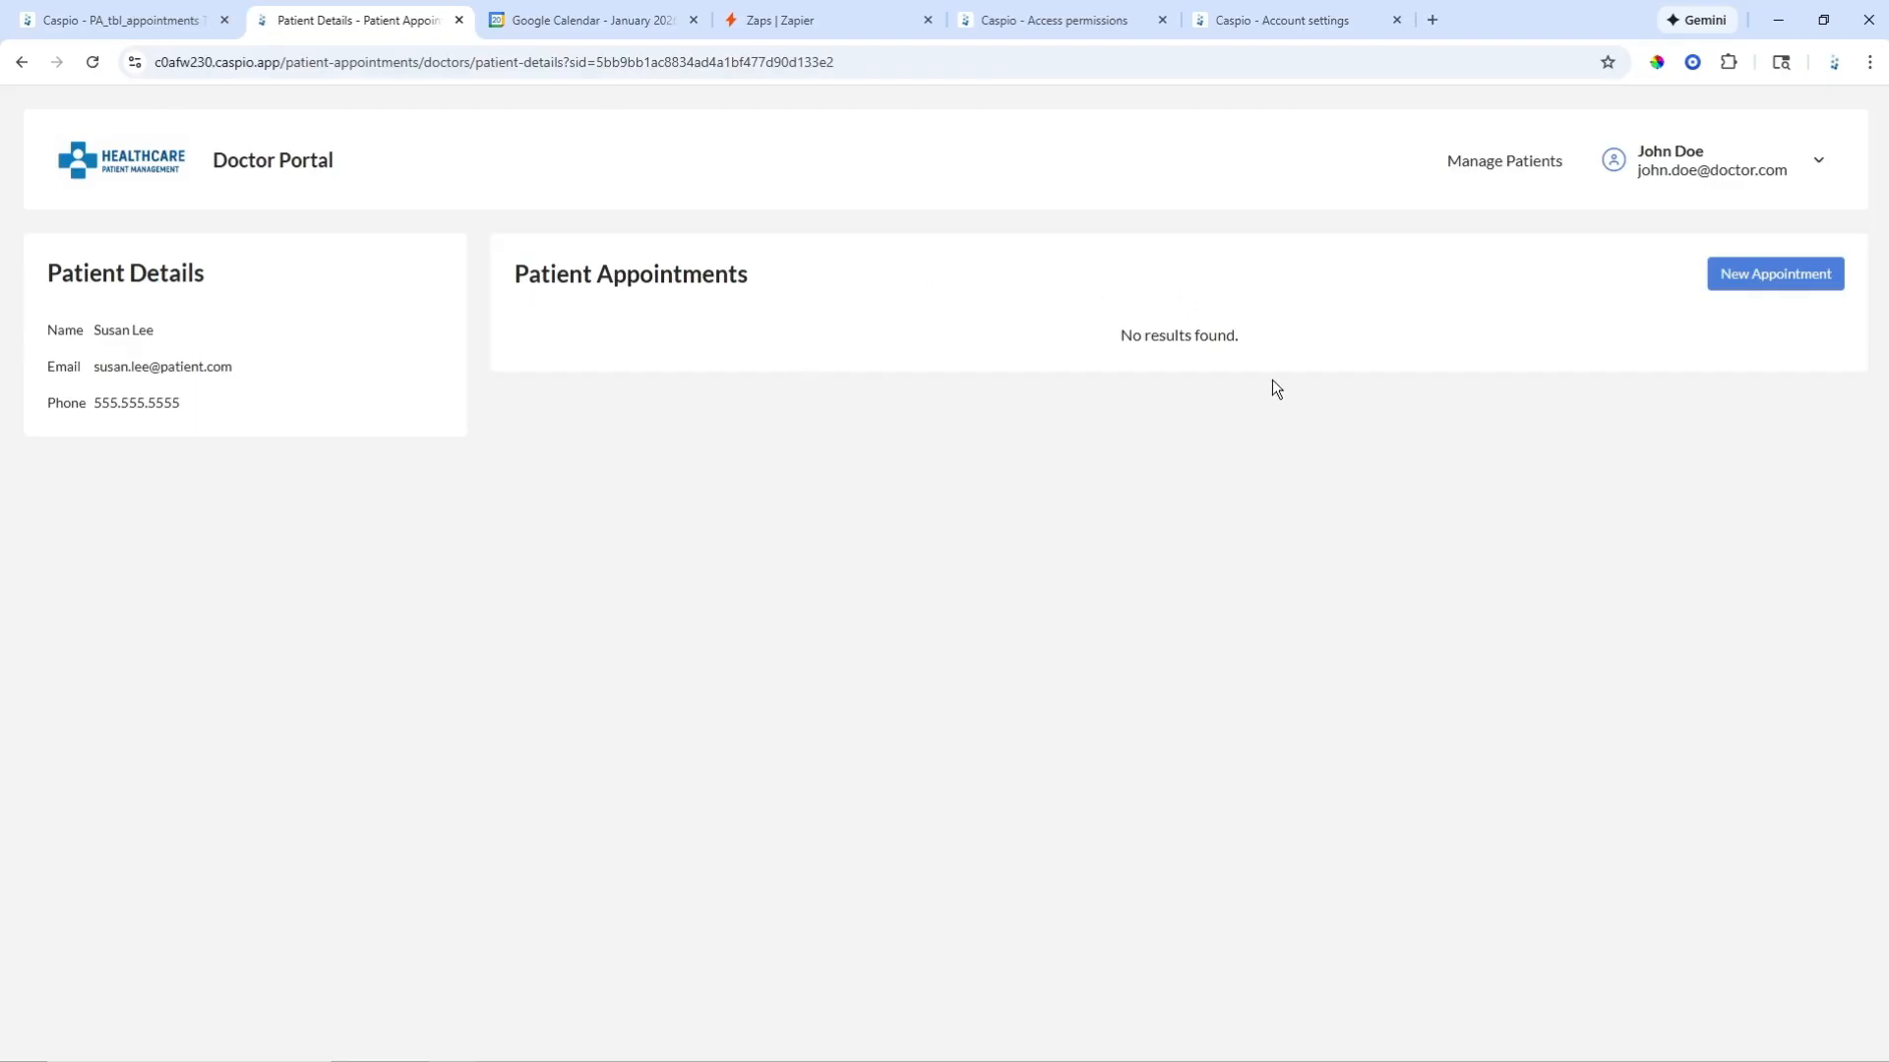
{"action": "left_click", "coordinate": [600, 28]}
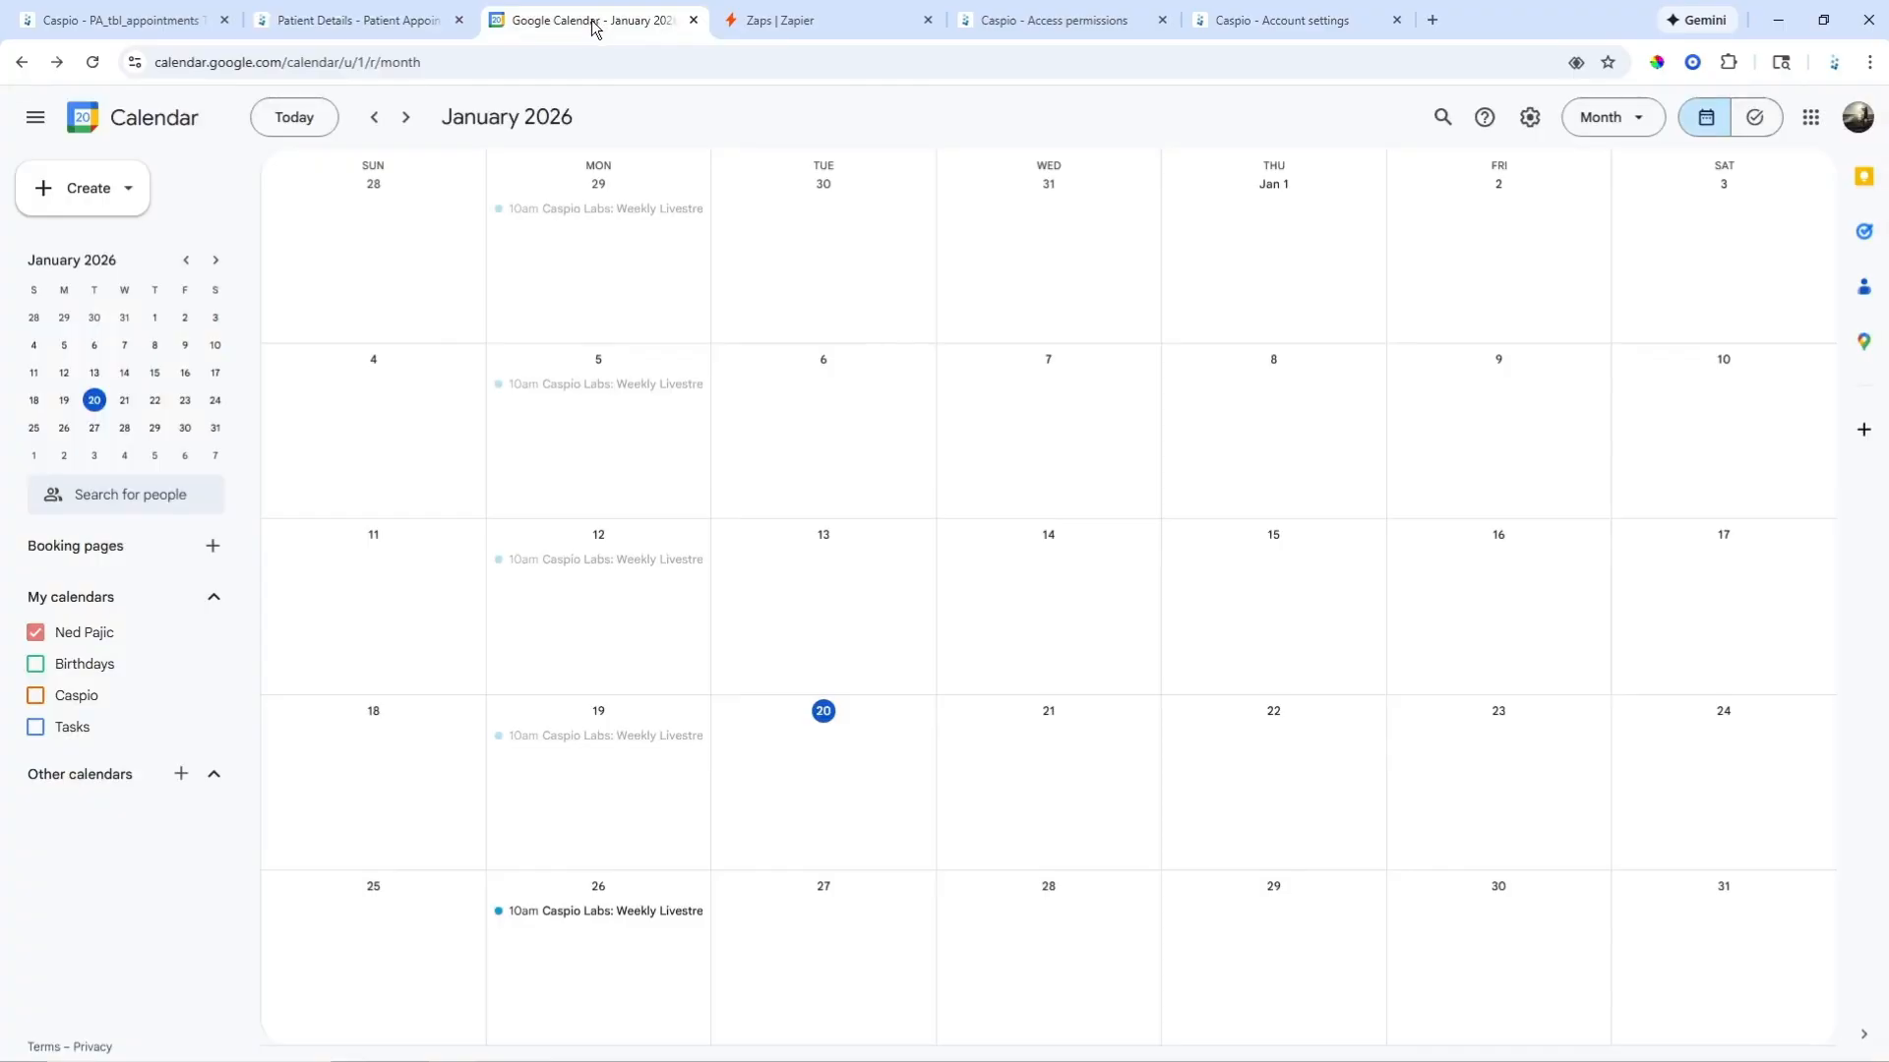
{"action": "left_click", "coordinate": [391, 28]}
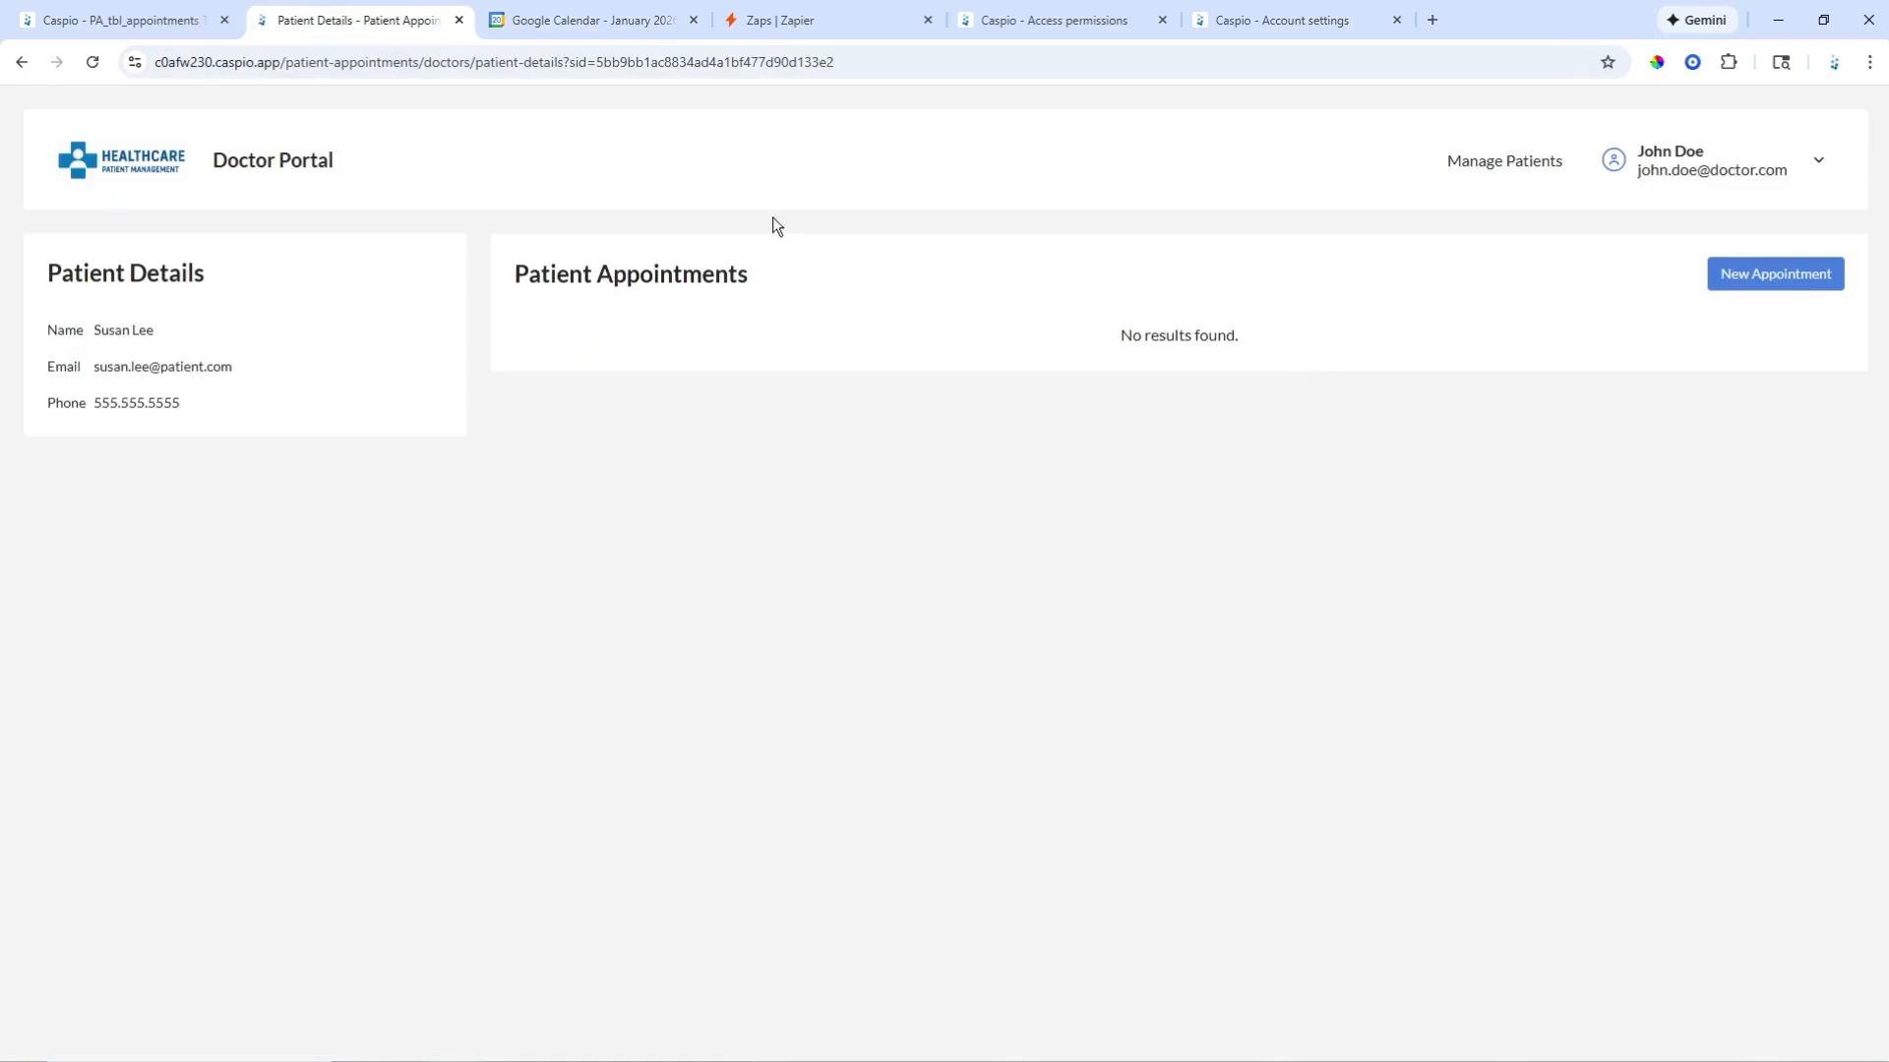
{"action": "left_click", "coordinate": [620, 20]}
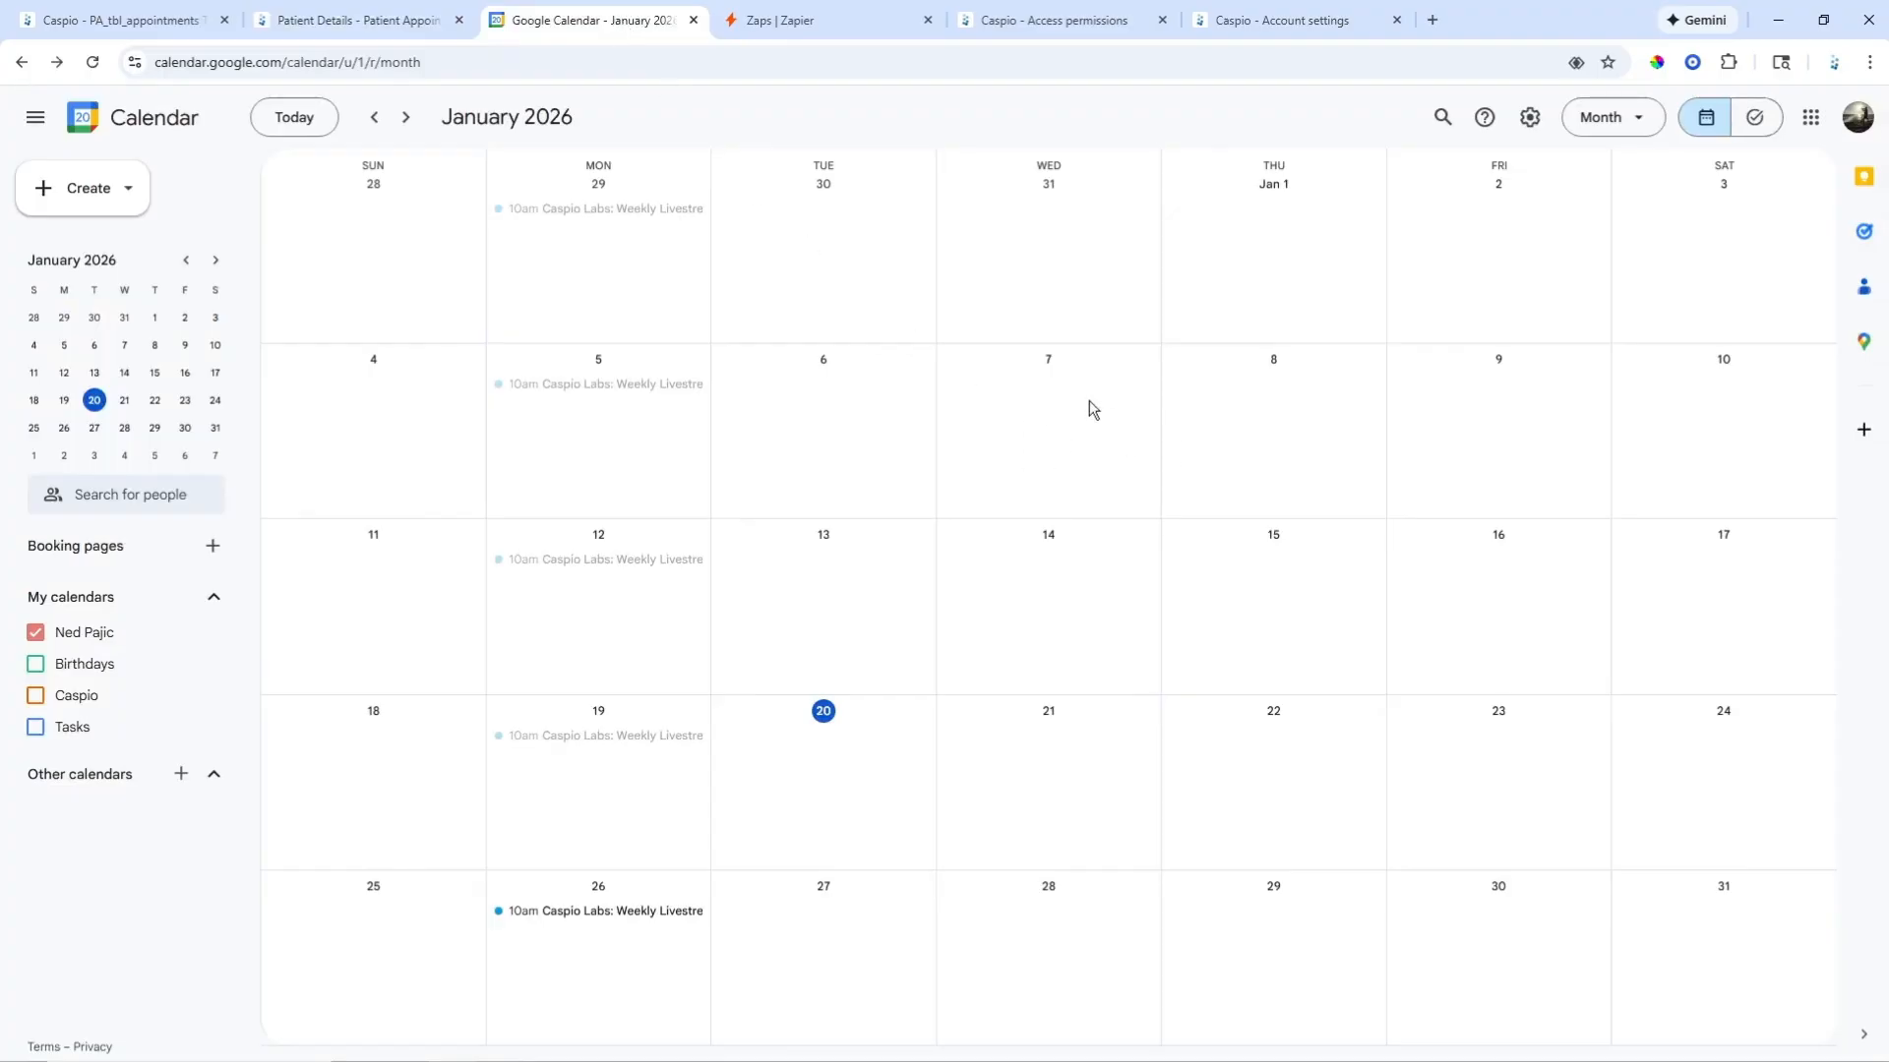
{"action": "left_click", "coordinate": [385, 32]}
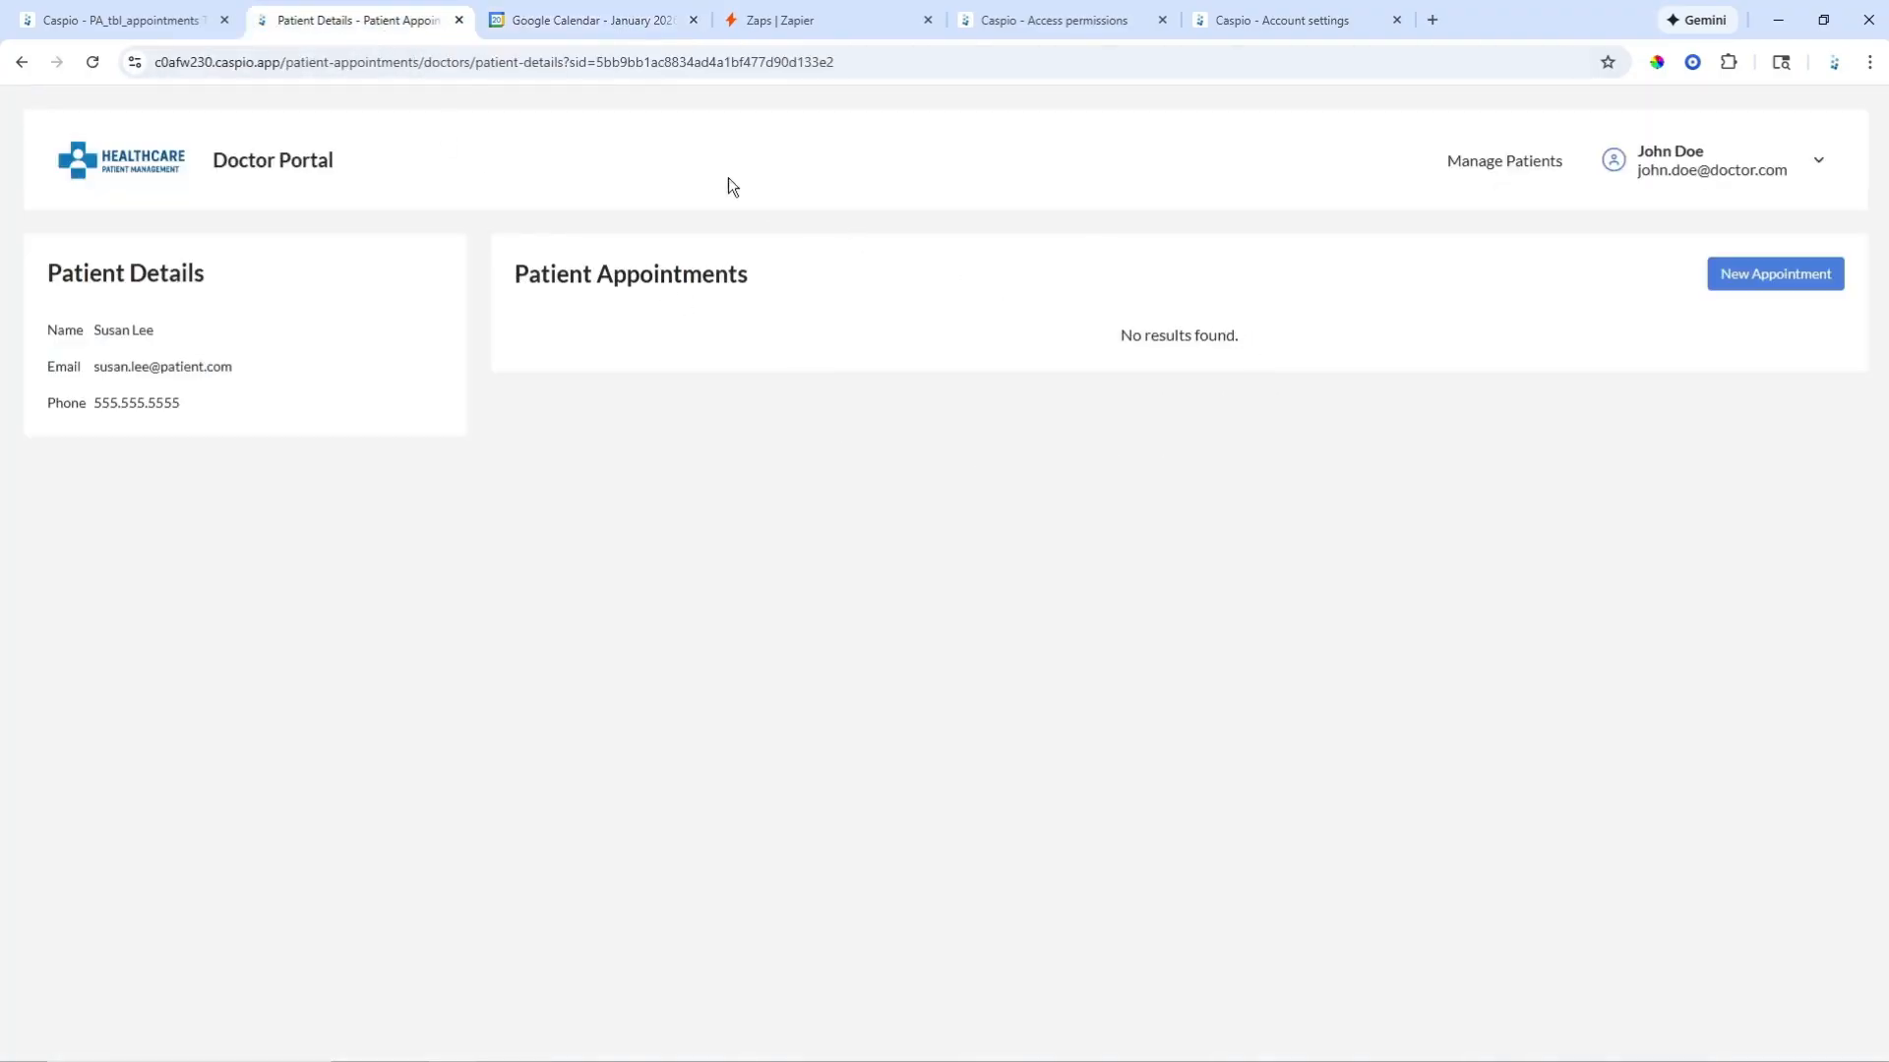
{"action": "left_click", "coordinate": [582, 21]}
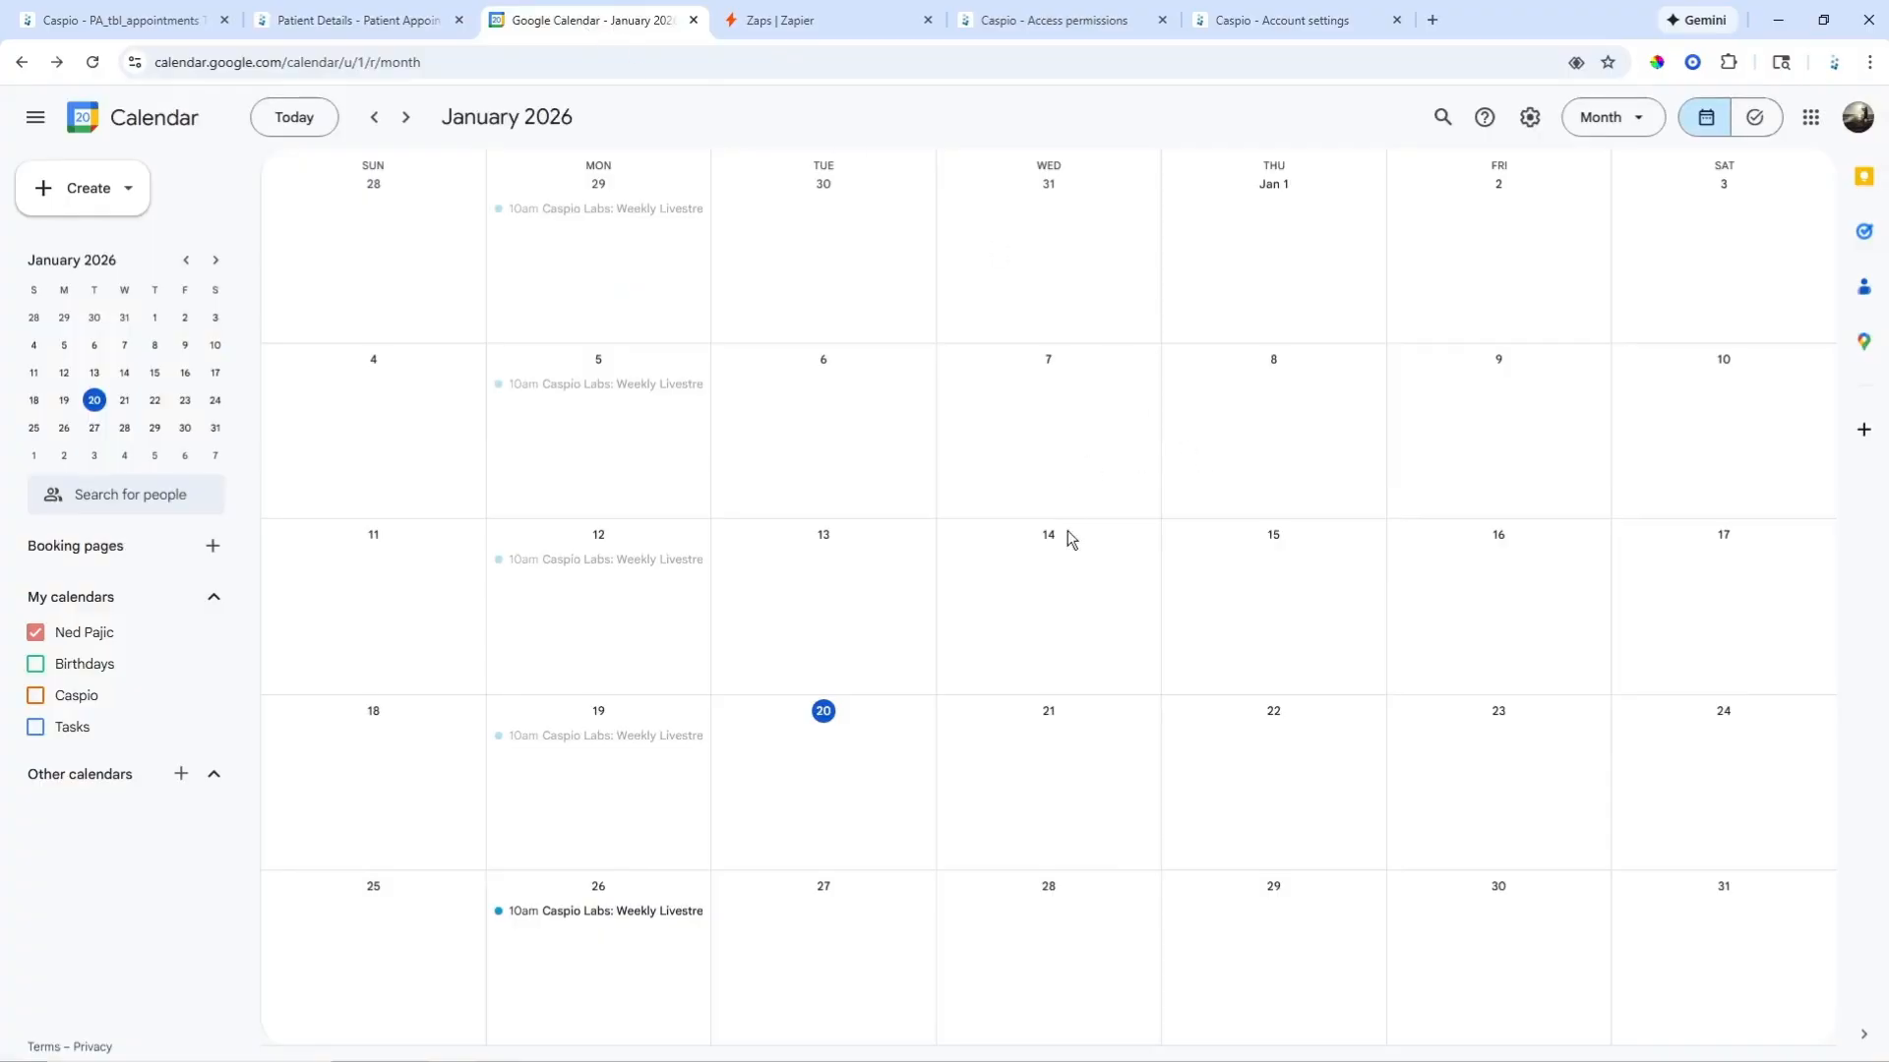
Step: In the Doctor Portal, create a patient appointment with reason "High blood pressure", date 1/21/2026 and time 1:00 PM
{"action": "left_click", "coordinate": [406, 27]}
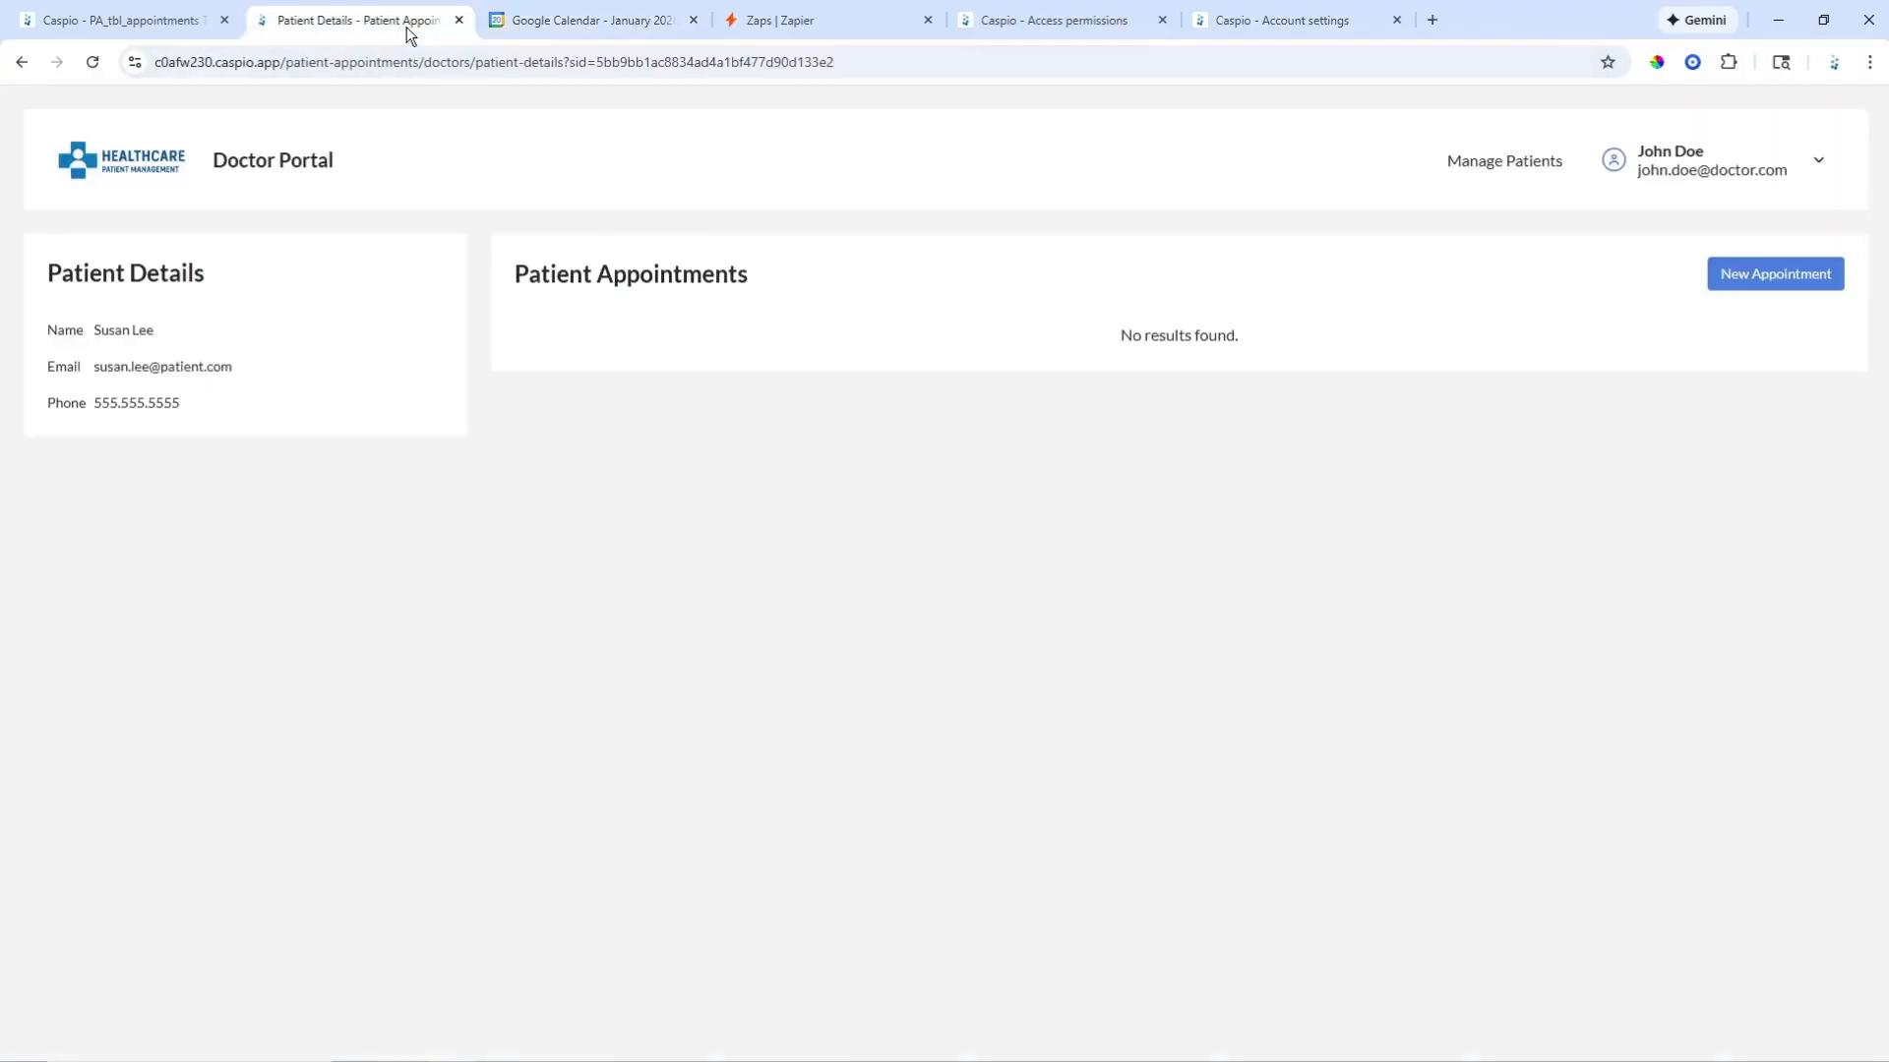
{"action": "left_click", "coordinate": [1751, 281]}
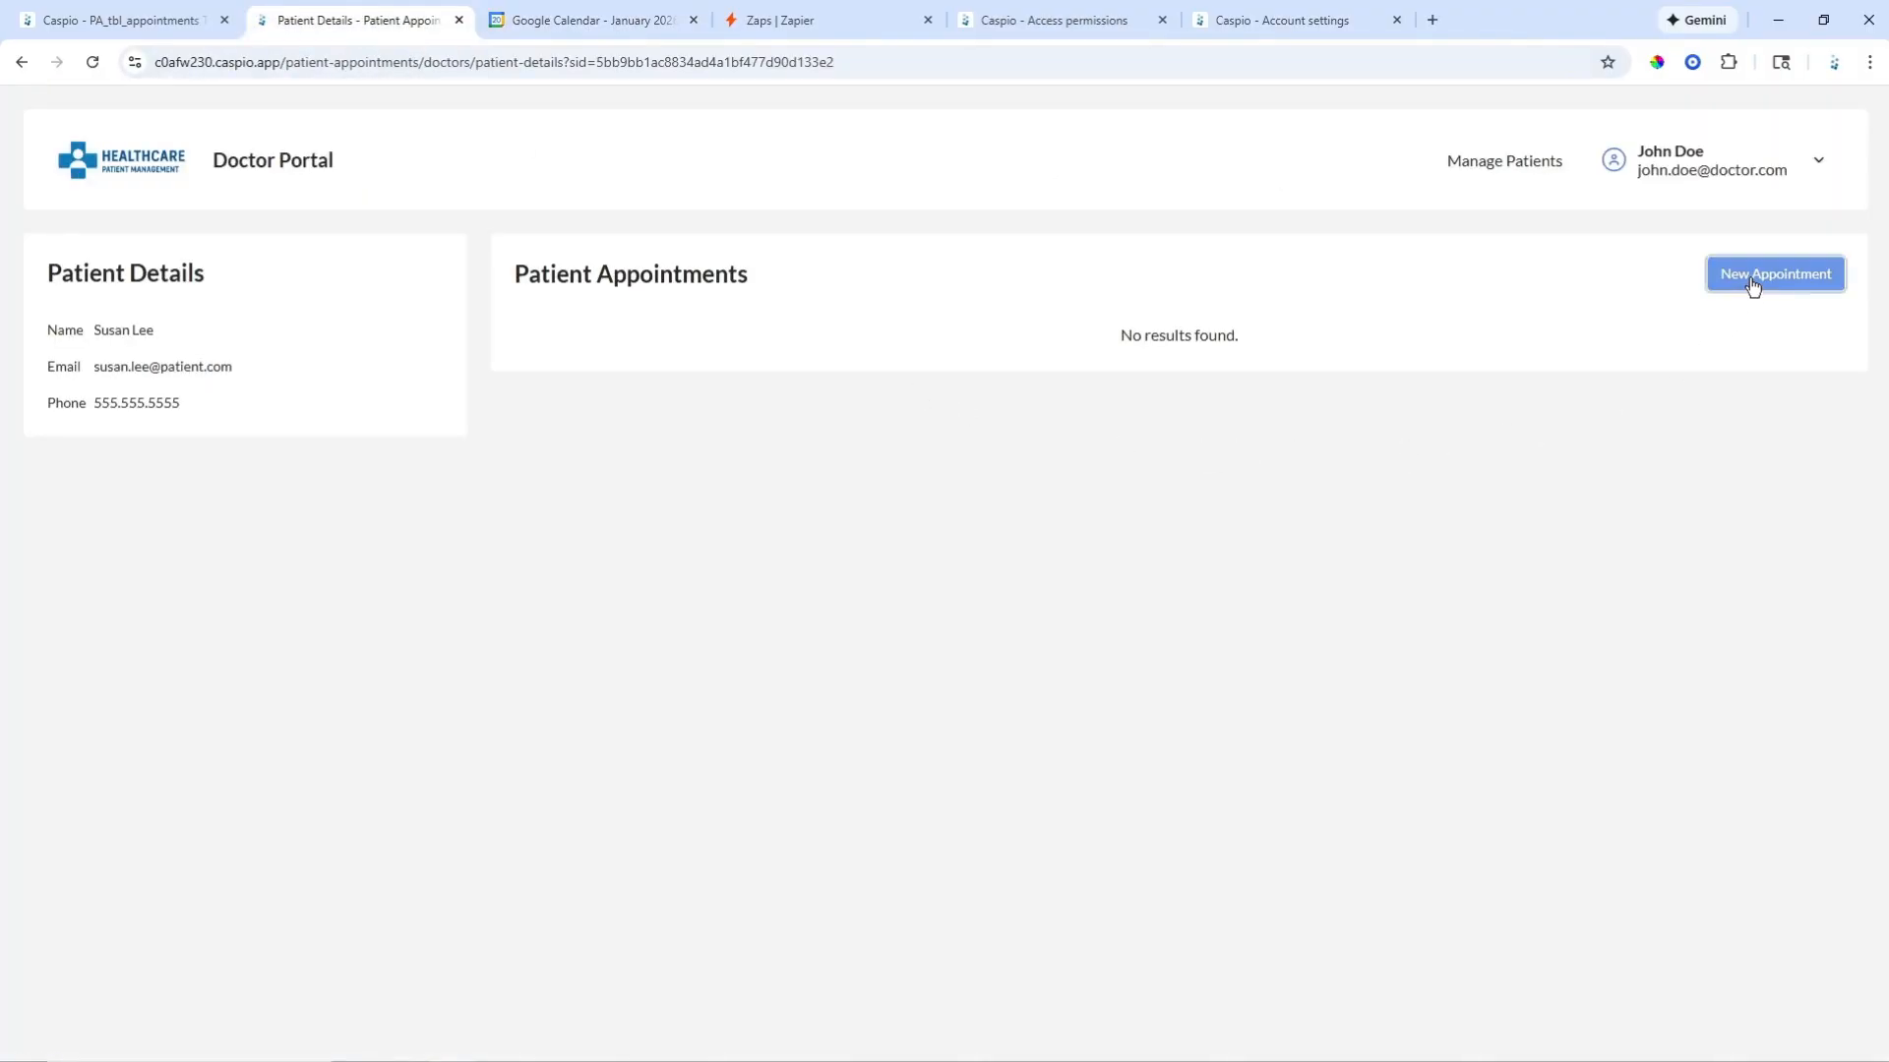
{"action": "left_click", "coordinate": [912, 501]}
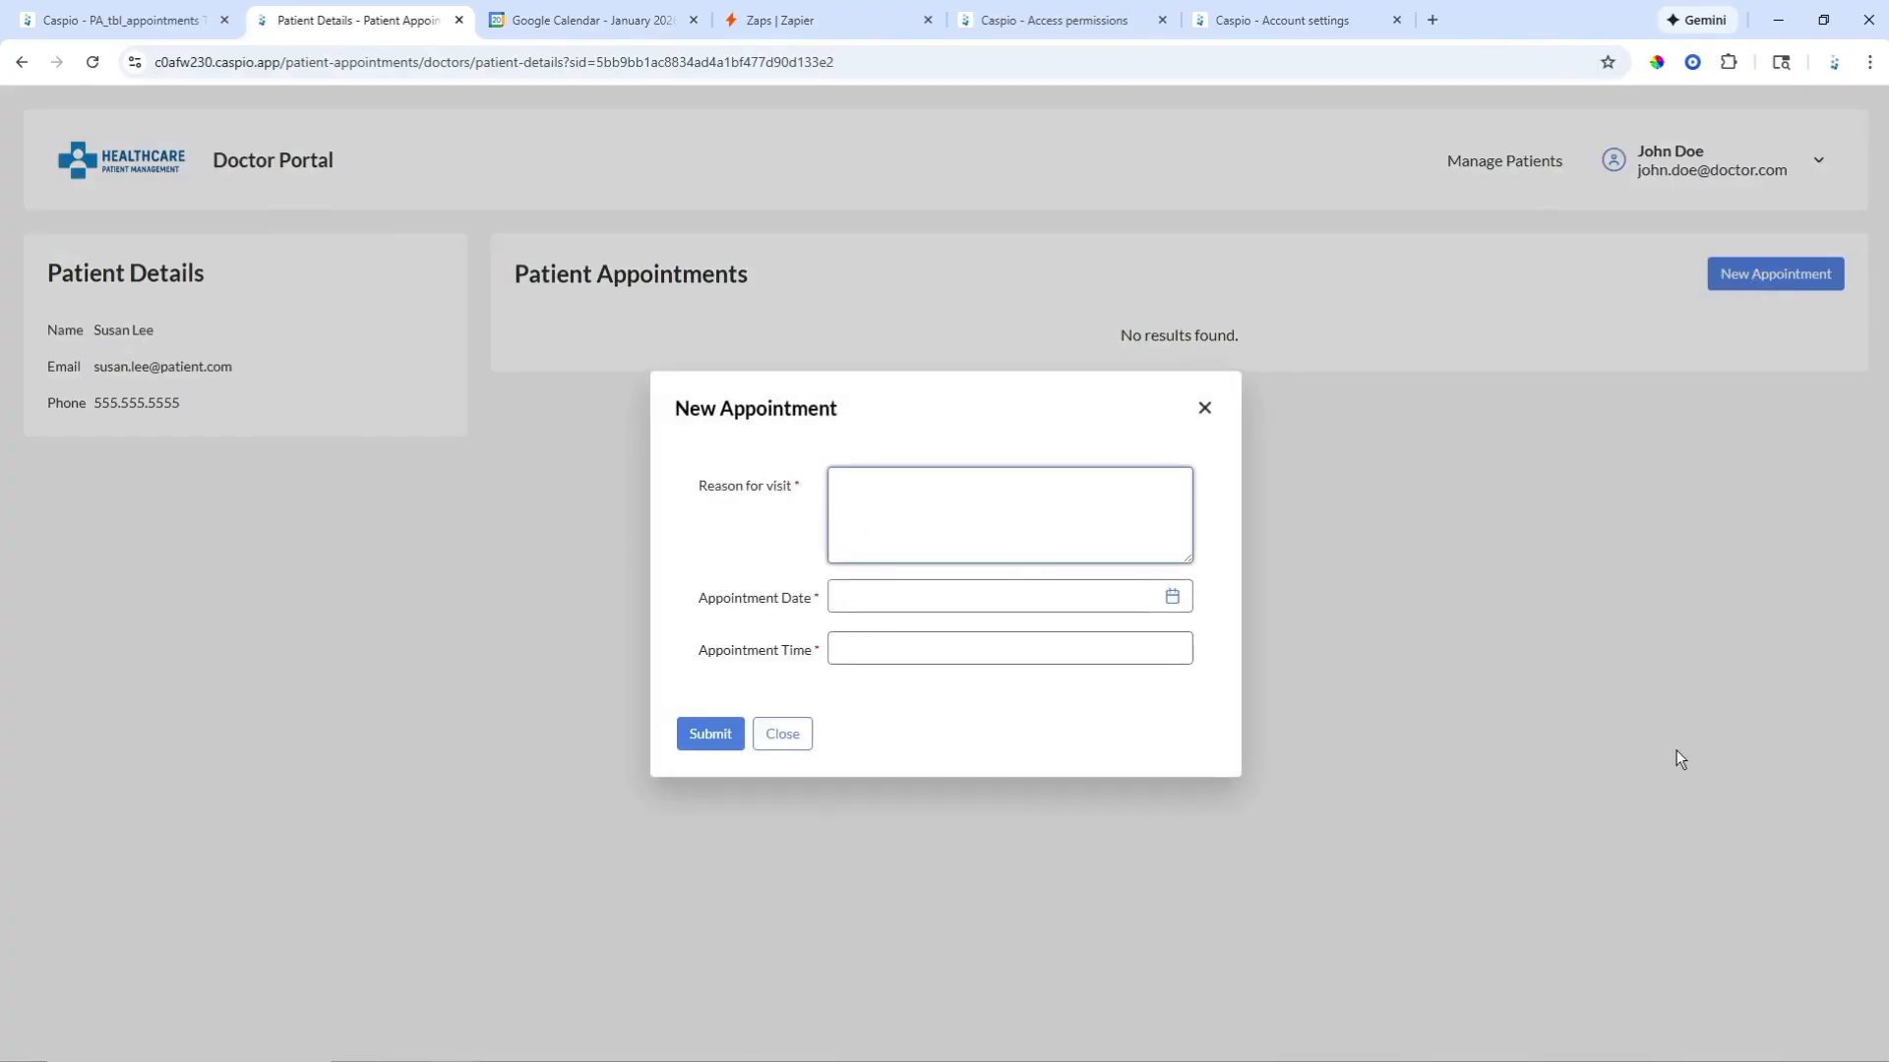
{"action": "type", "text": "High blood pressure"}
{"action": "left_click", "coordinate": [1171, 595]}
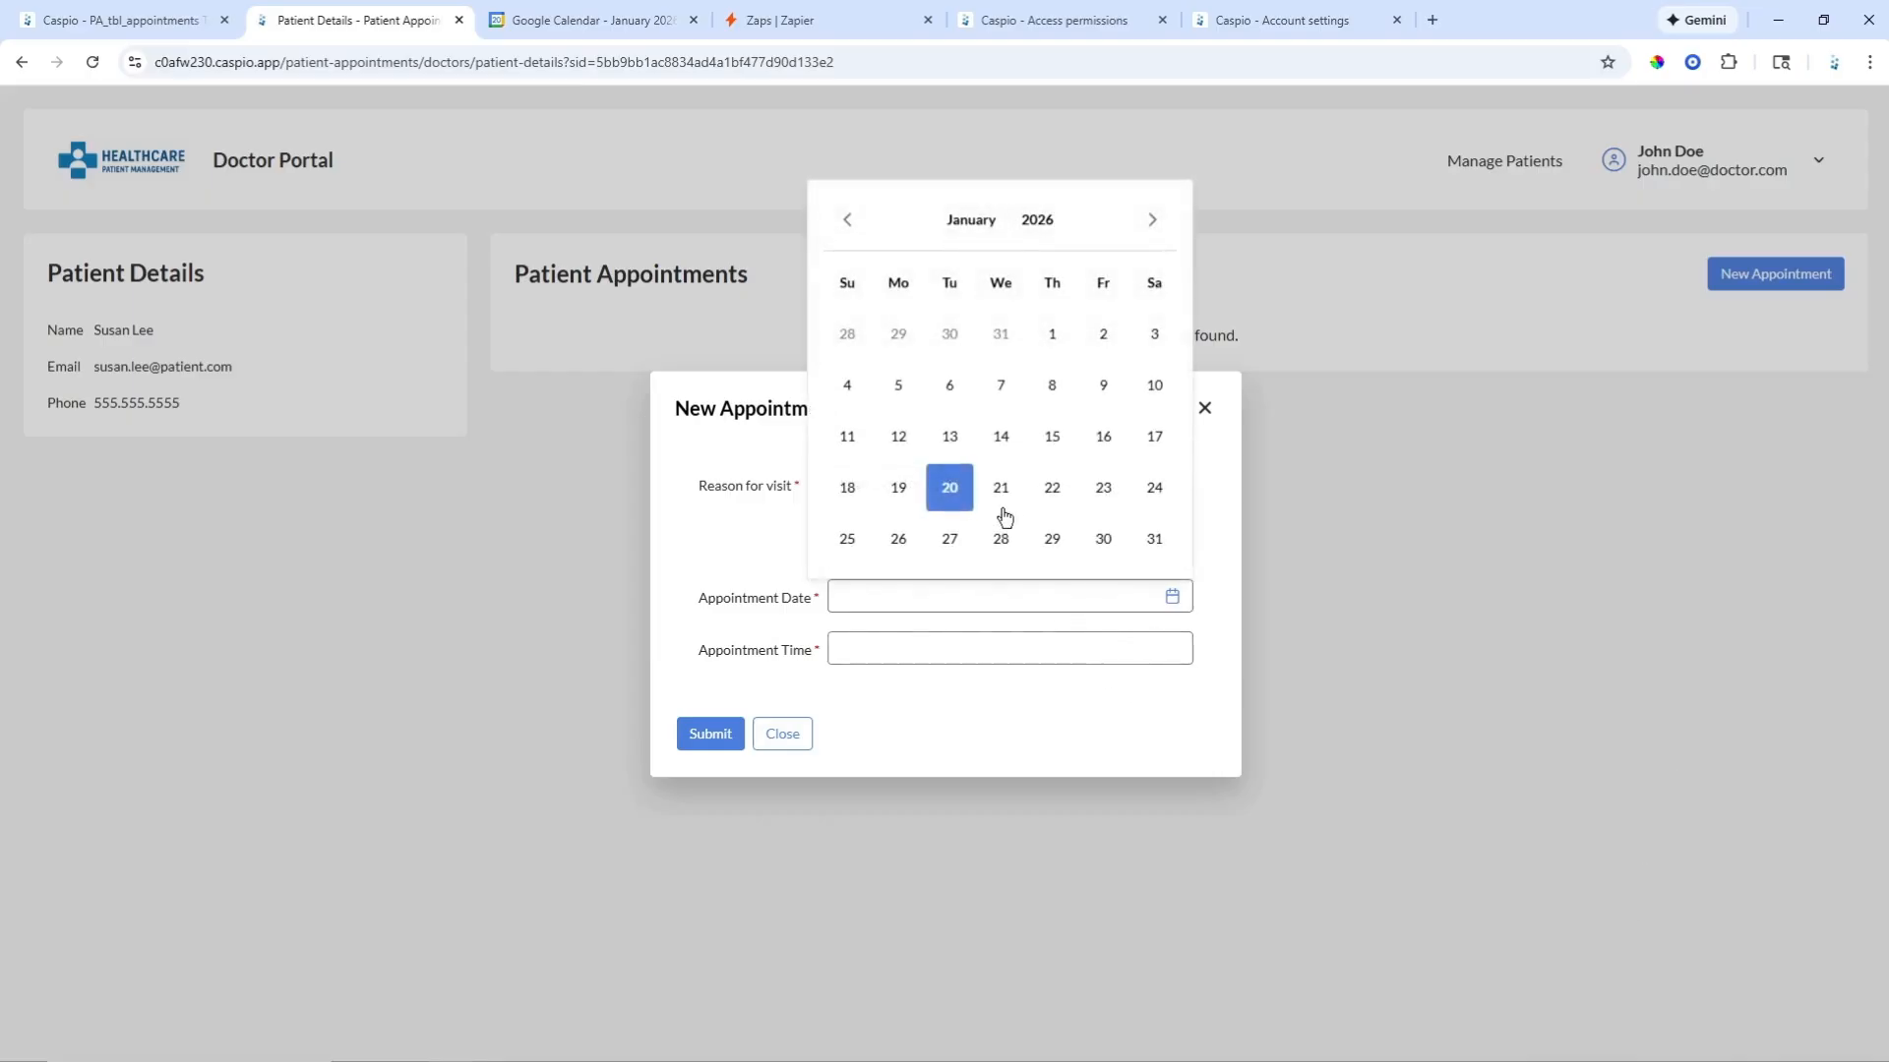
{"action": "left_click", "coordinate": [1000, 485]}
{"action": "left_click", "coordinate": [940, 651]}
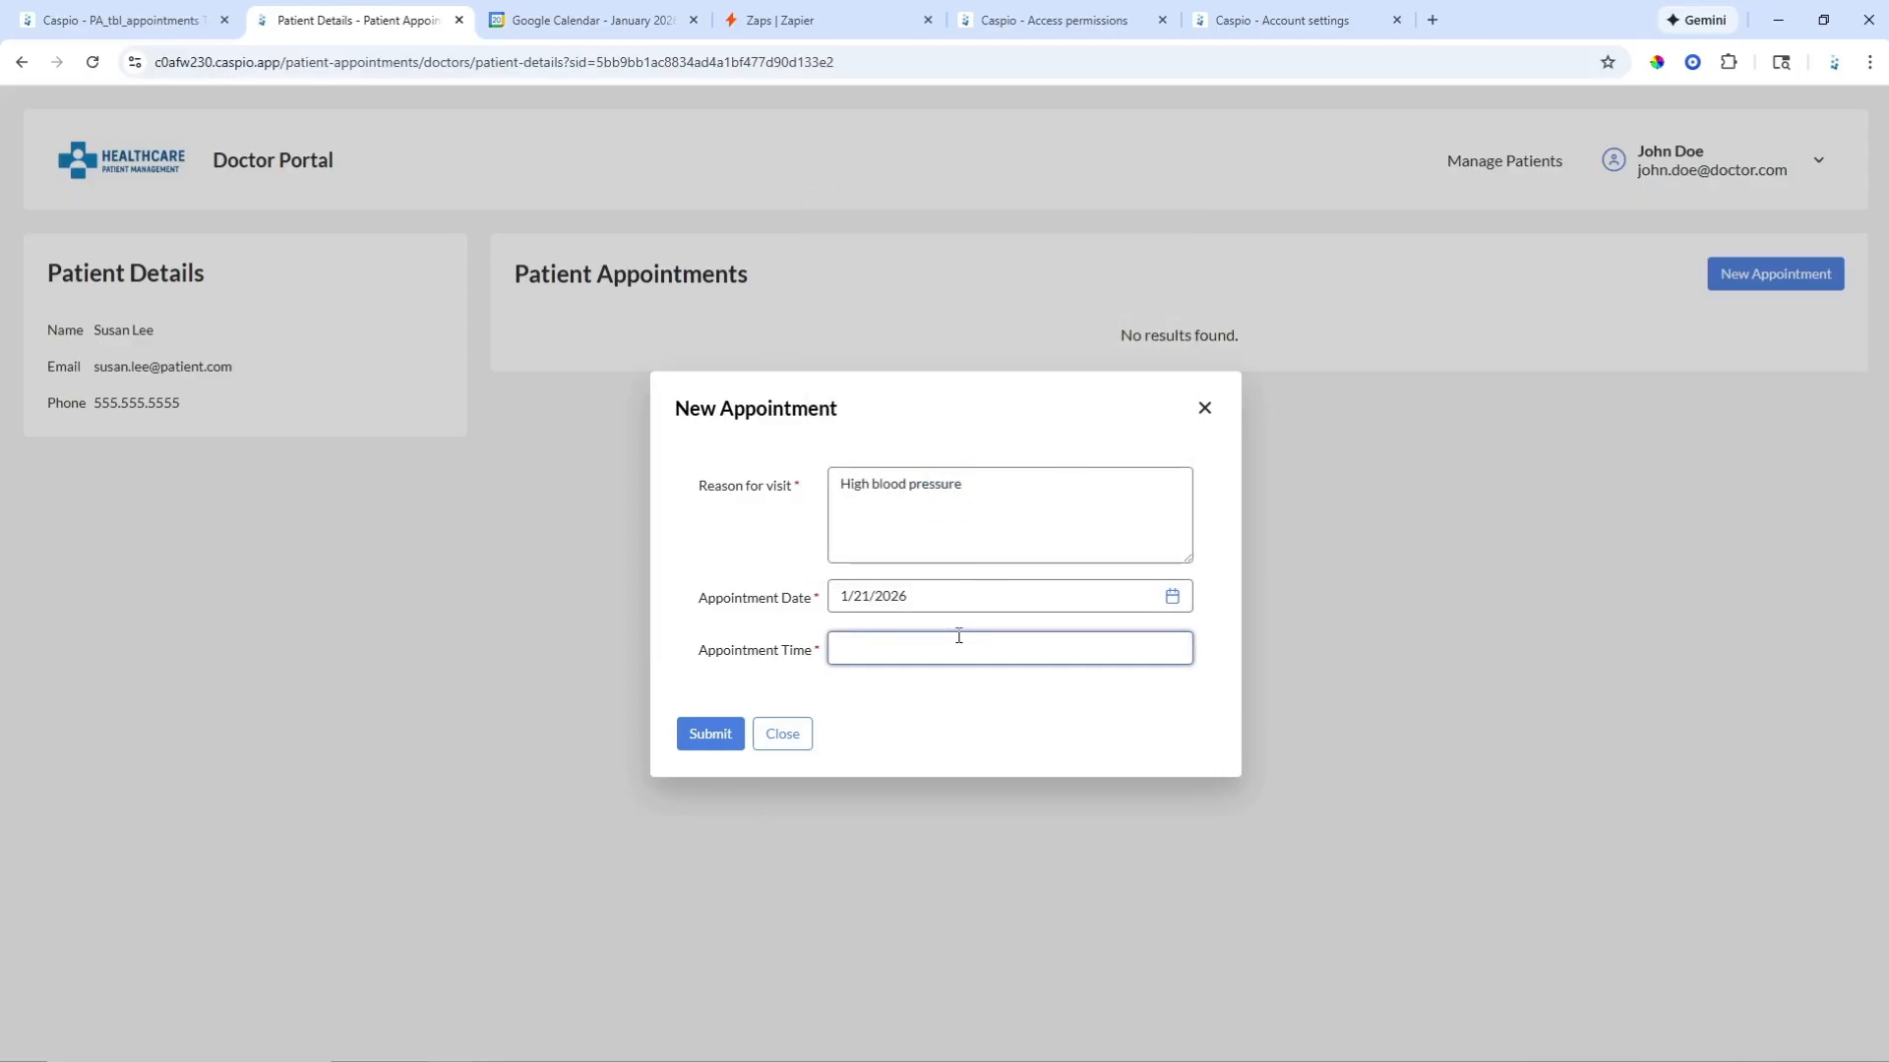
{"action": "type", "text": "1:00 PM"}
{"action": "left_click", "coordinate": [709, 734]}
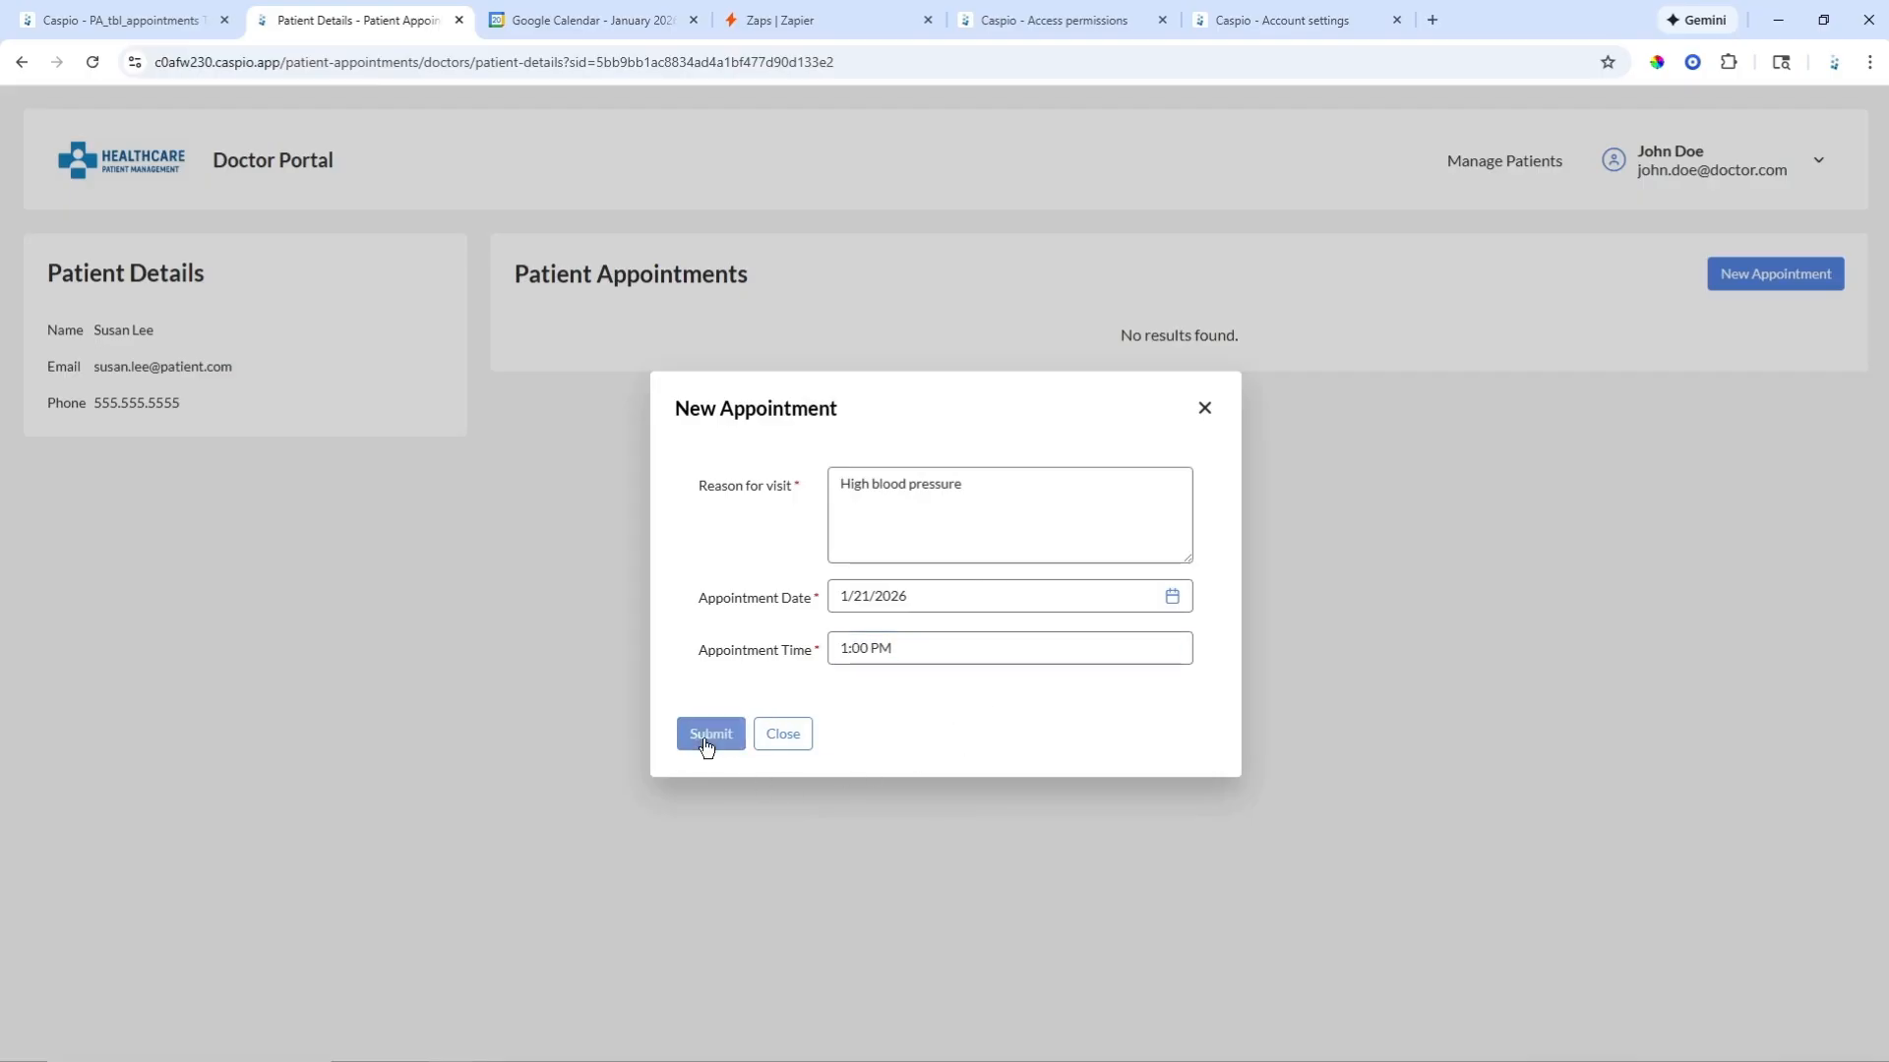
{"action": "left_click", "coordinate": [777, 736]}
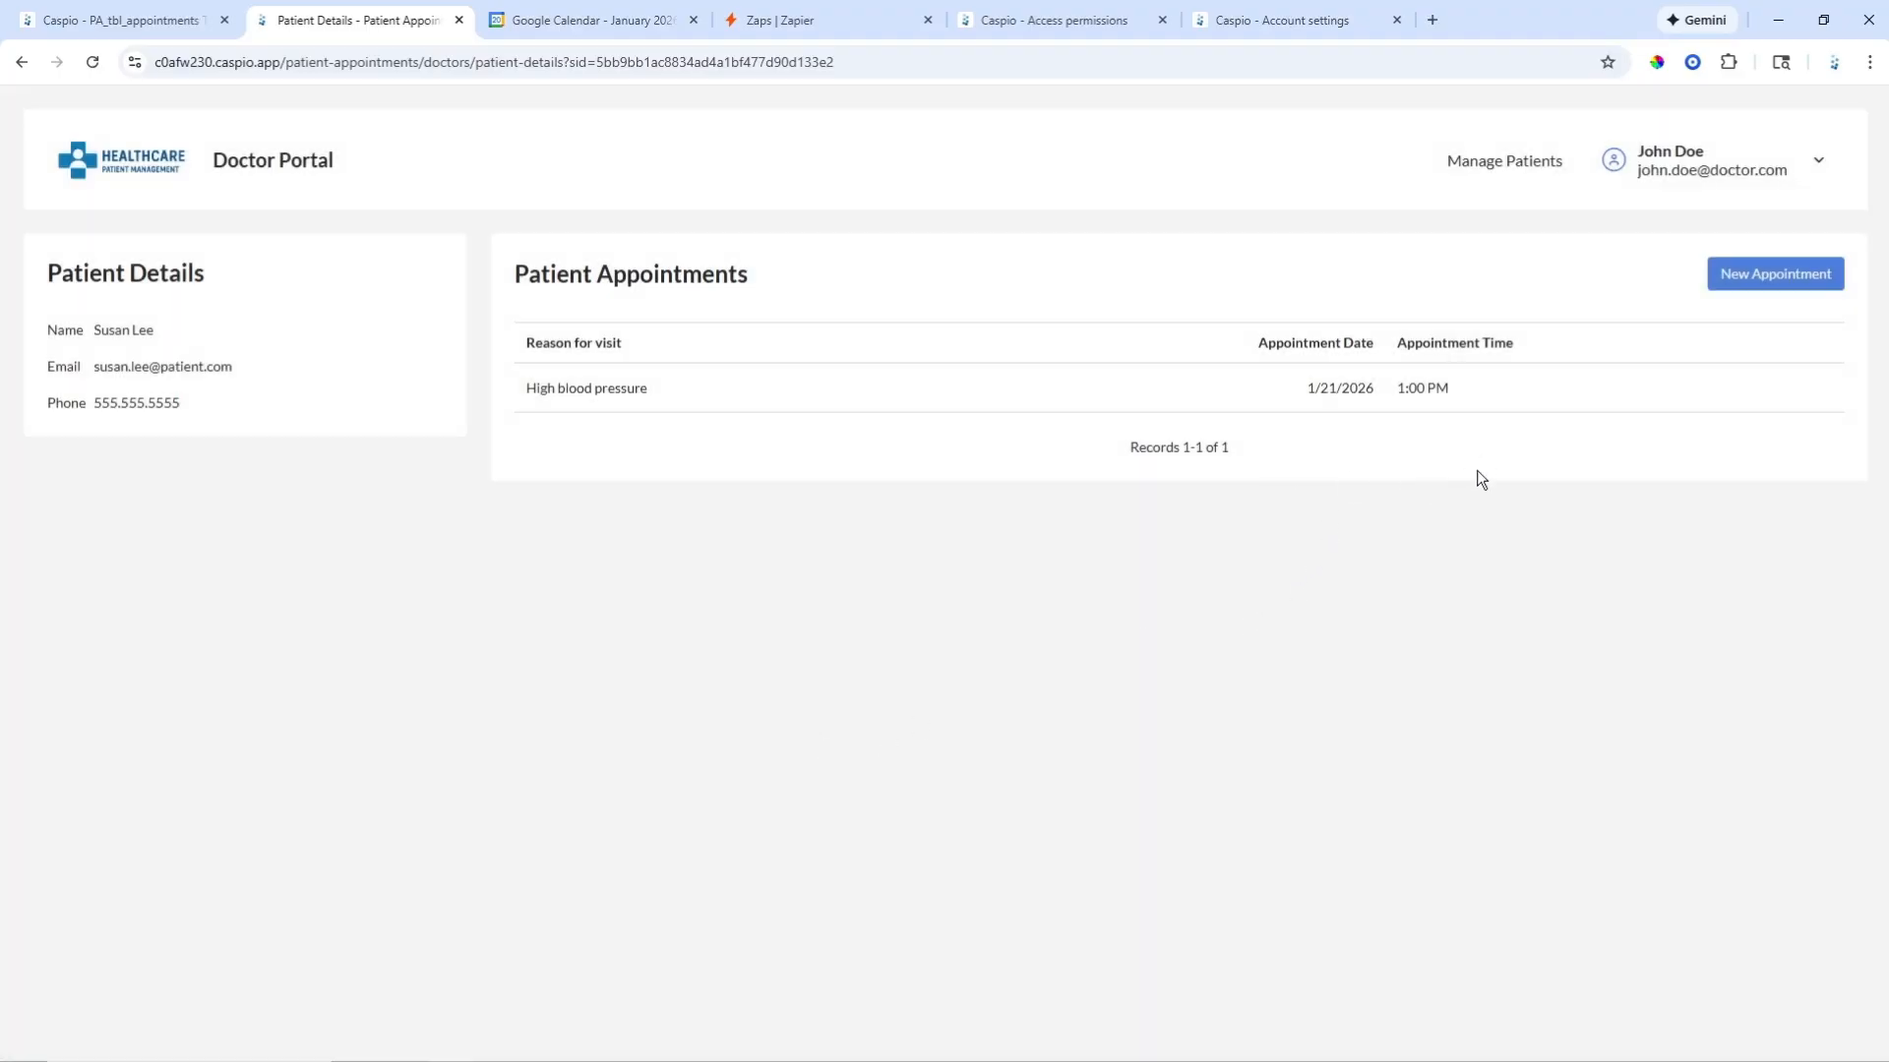
Step: Switch to Google Calendar and check the details of the synced appointment event on January 21
{"action": "left_click", "coordinate": [590, 20]}
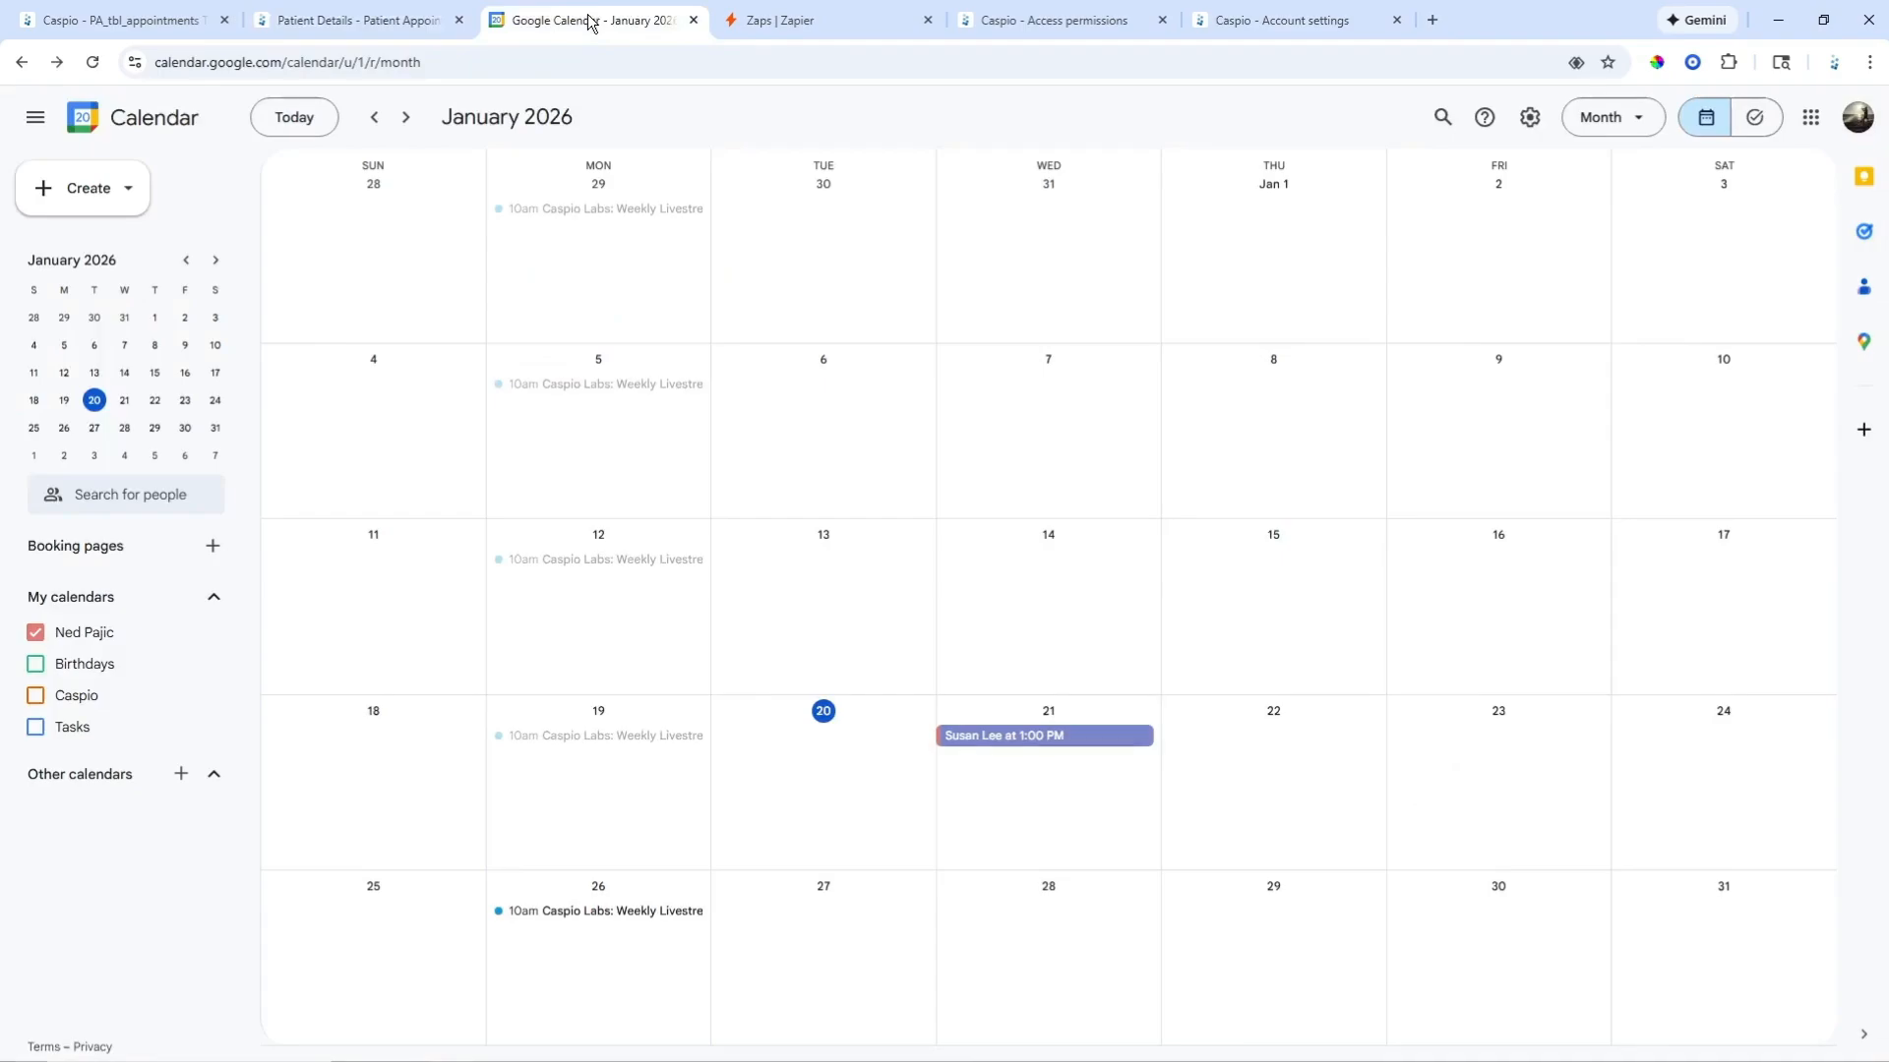
{"action": "left_click", "coordinate": [1071, 744]}
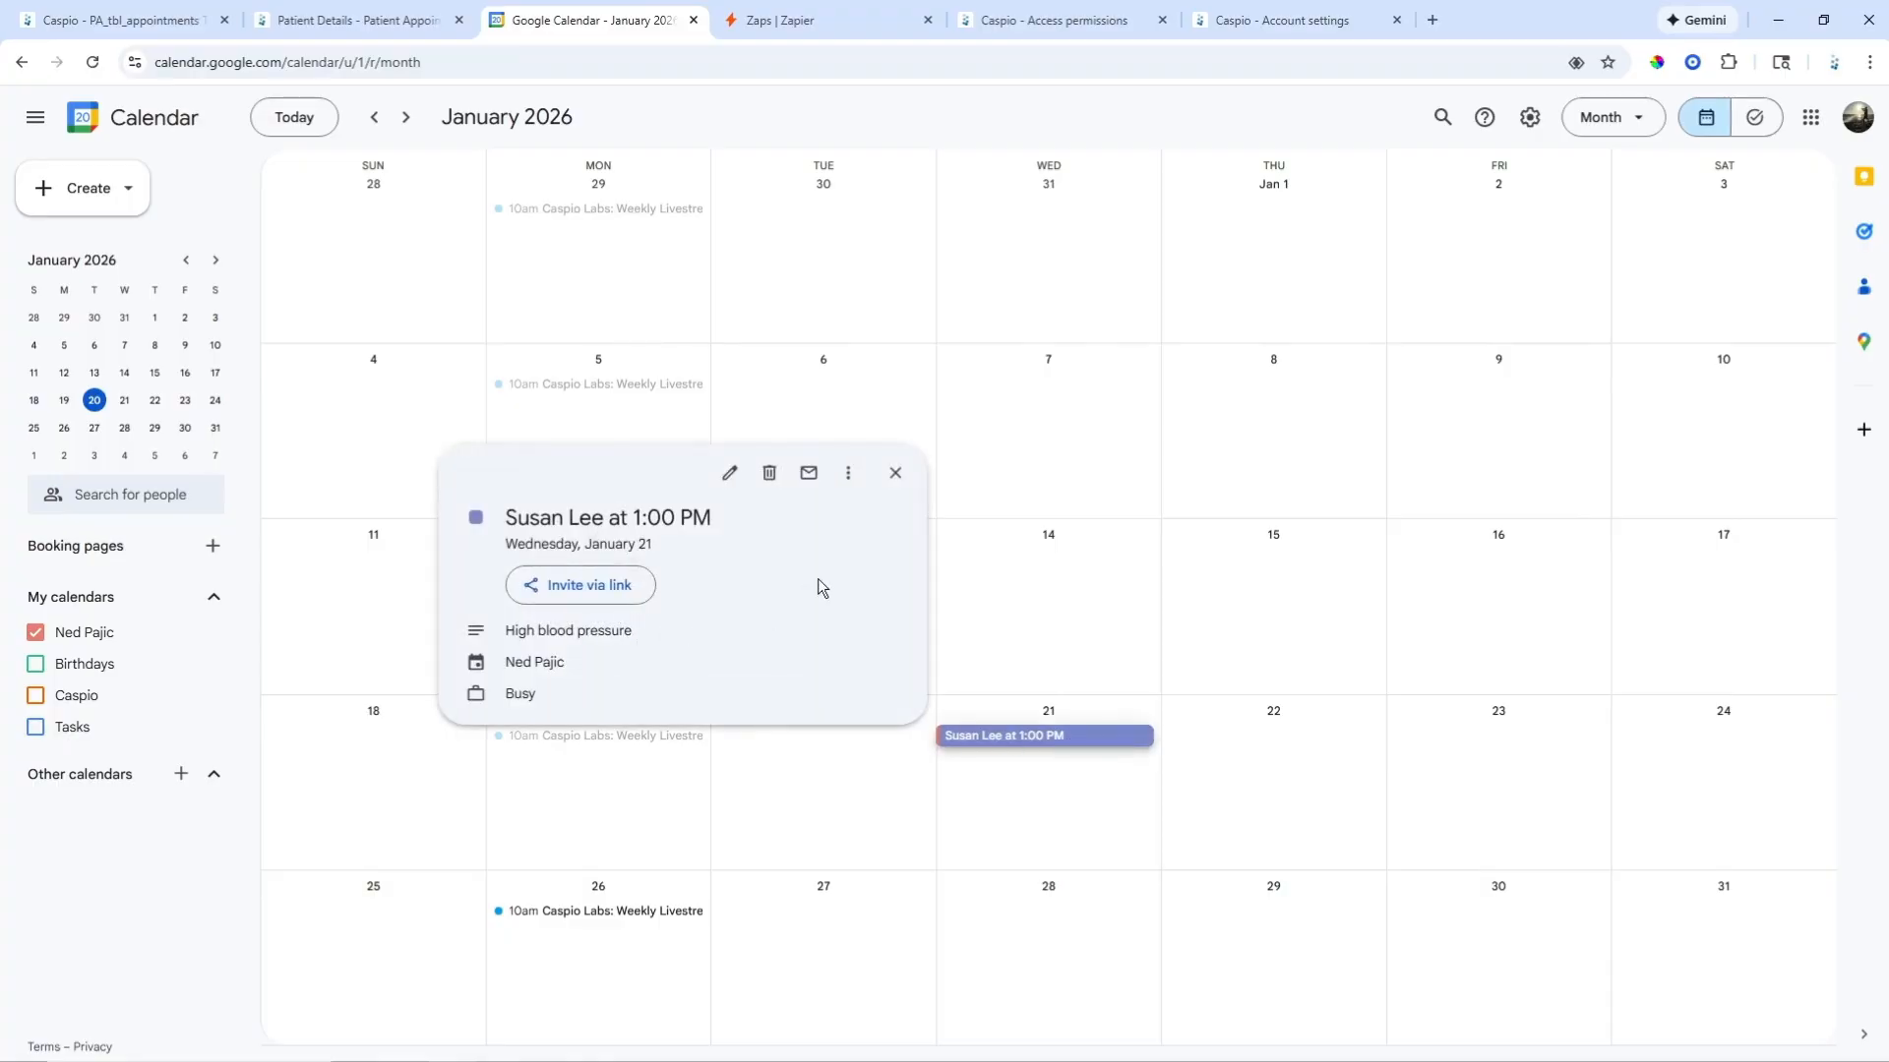
{"action": "left_click", "coordinate": [895, 473]}
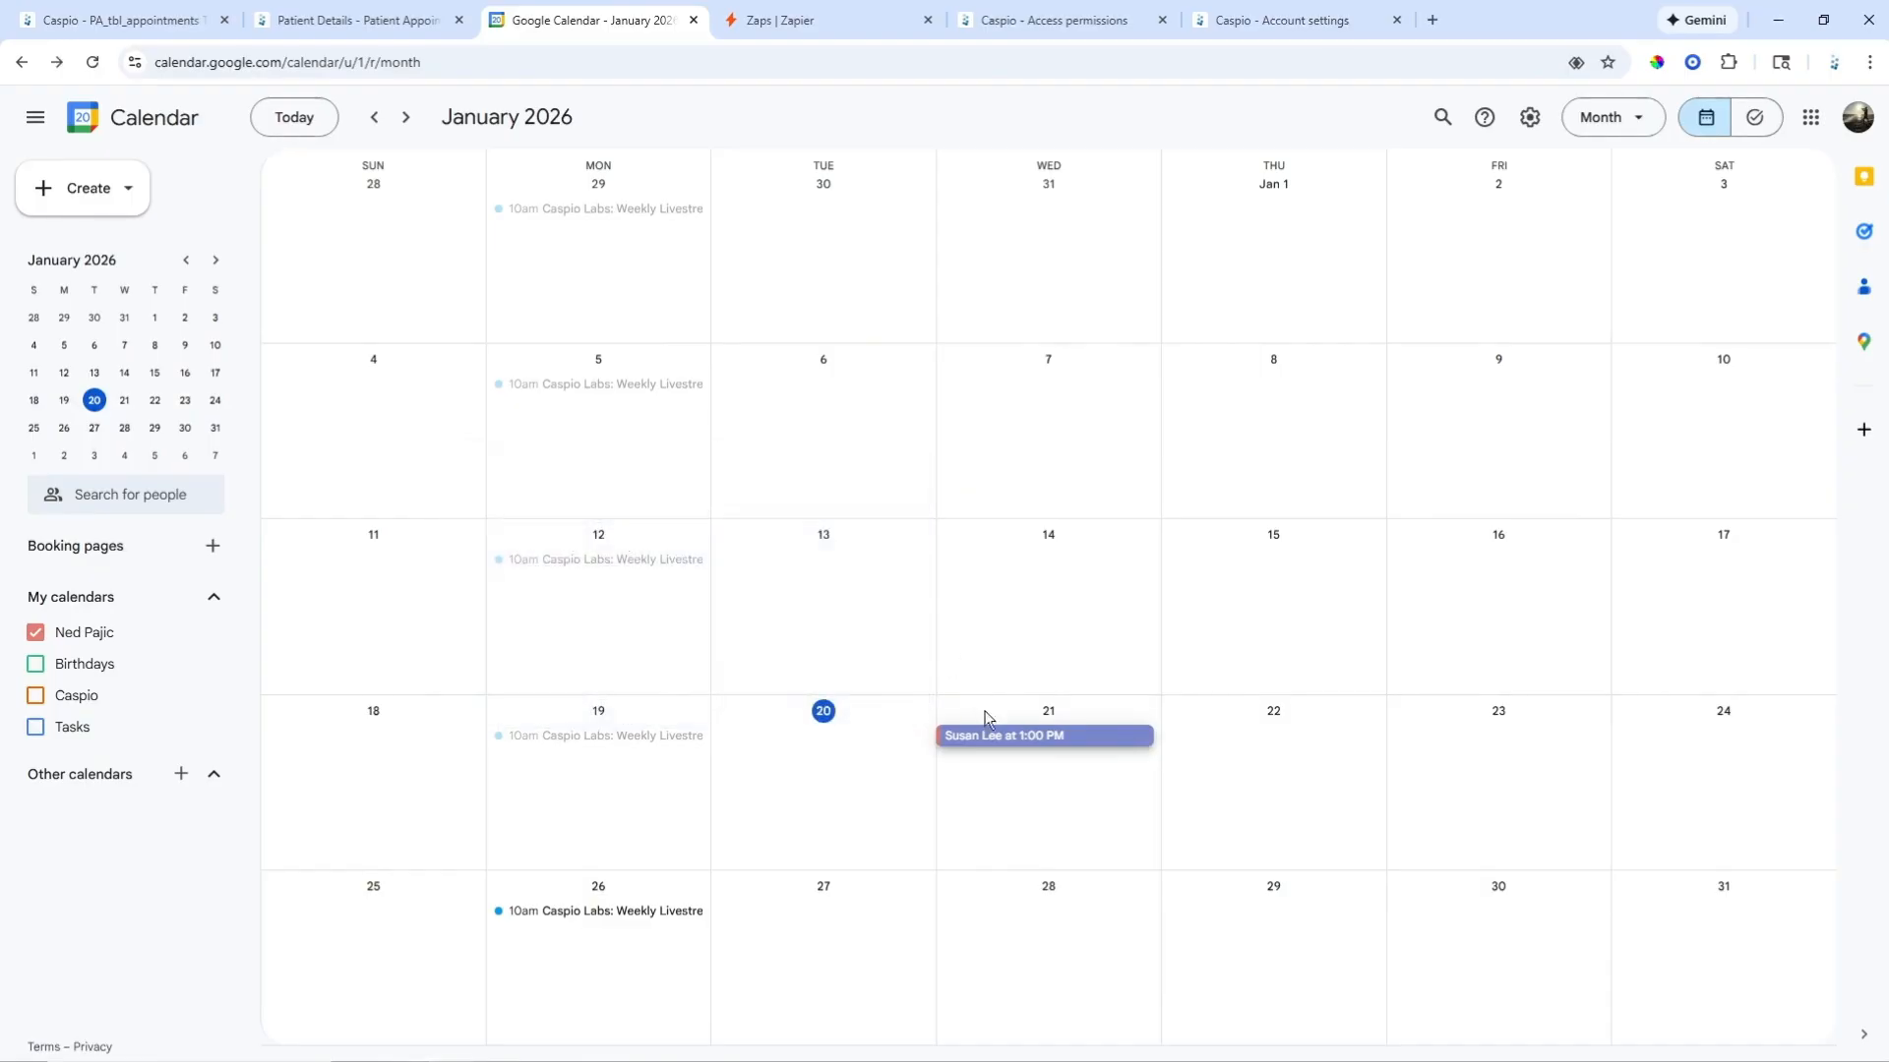
{"action": "left_click", "coordinate": [1023, 745]}
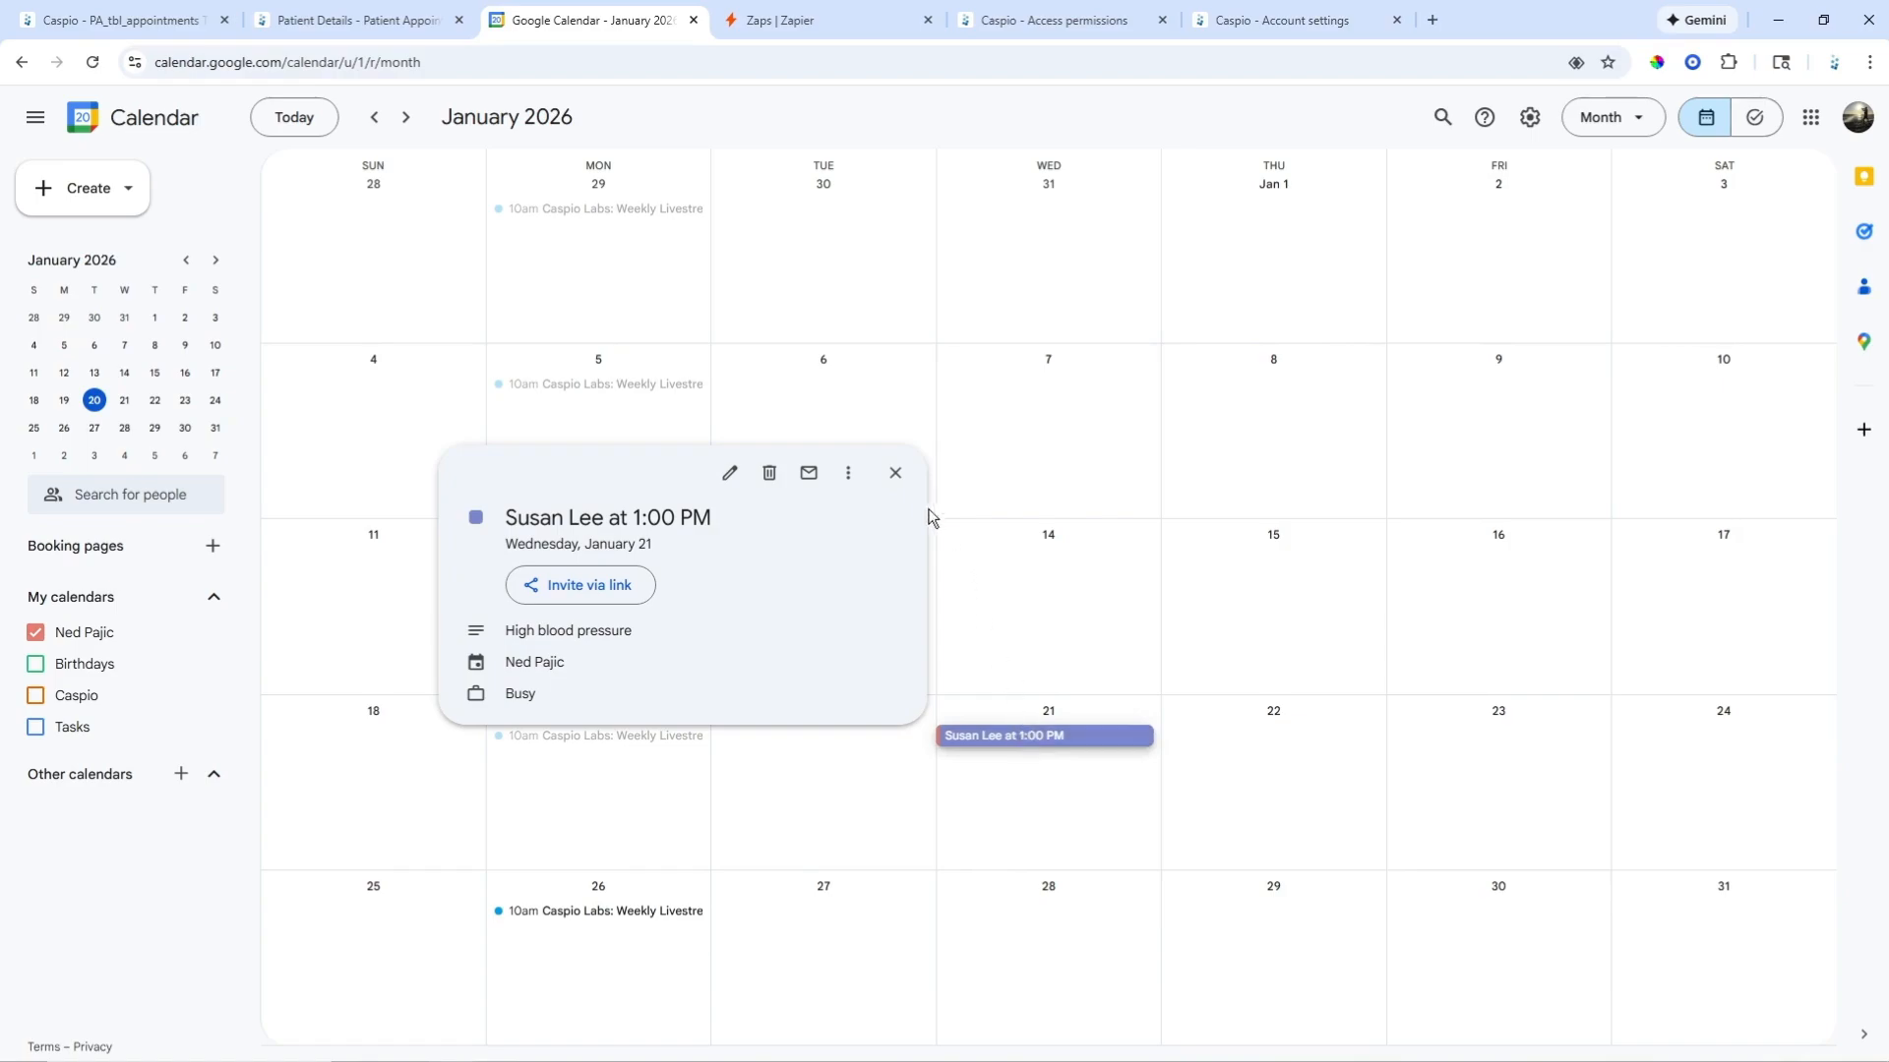
{"action": "left_click", "coordinate": [895, 473]}
Step: Change the patient's appointment date to 1/23/2026 in the Doctor Portal and check the event's date in Google Calendar
{"action": "left_click", "coordinate": [391, 35]}
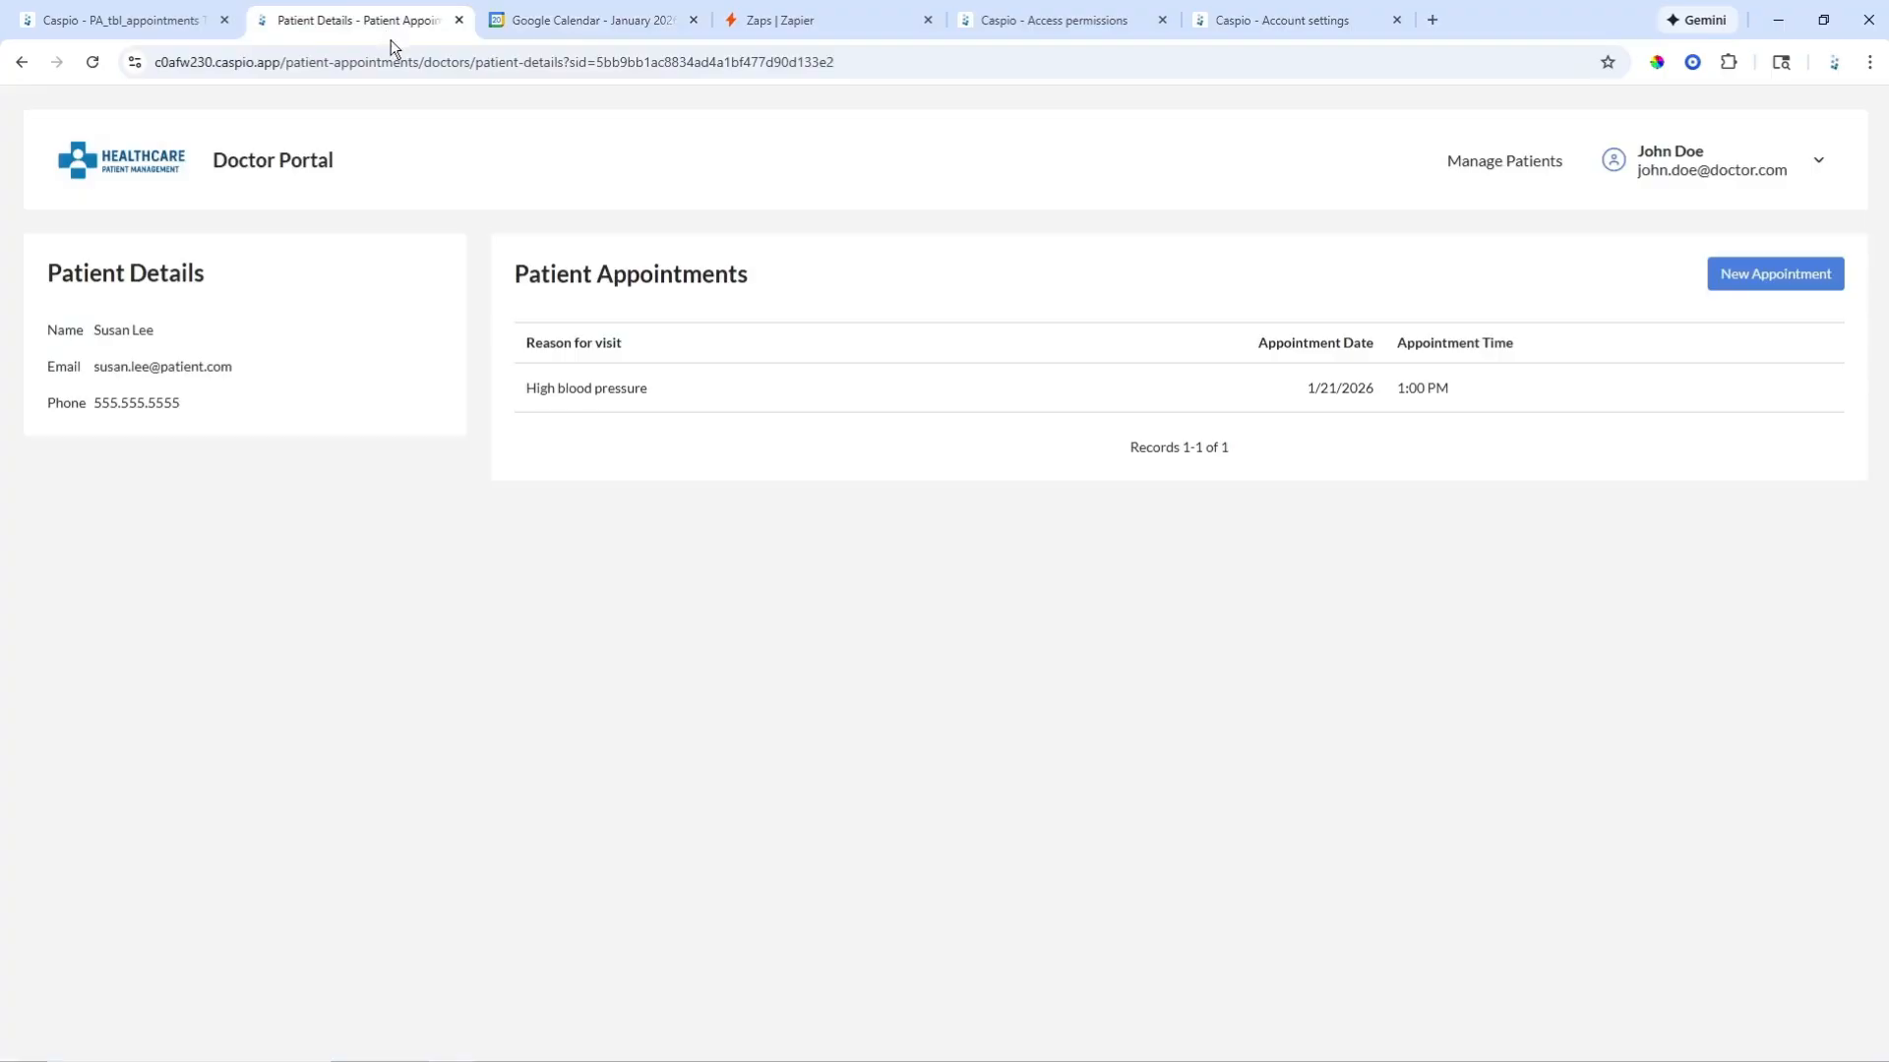
{"action": "left_click", "coordinate": [1776, 389]}
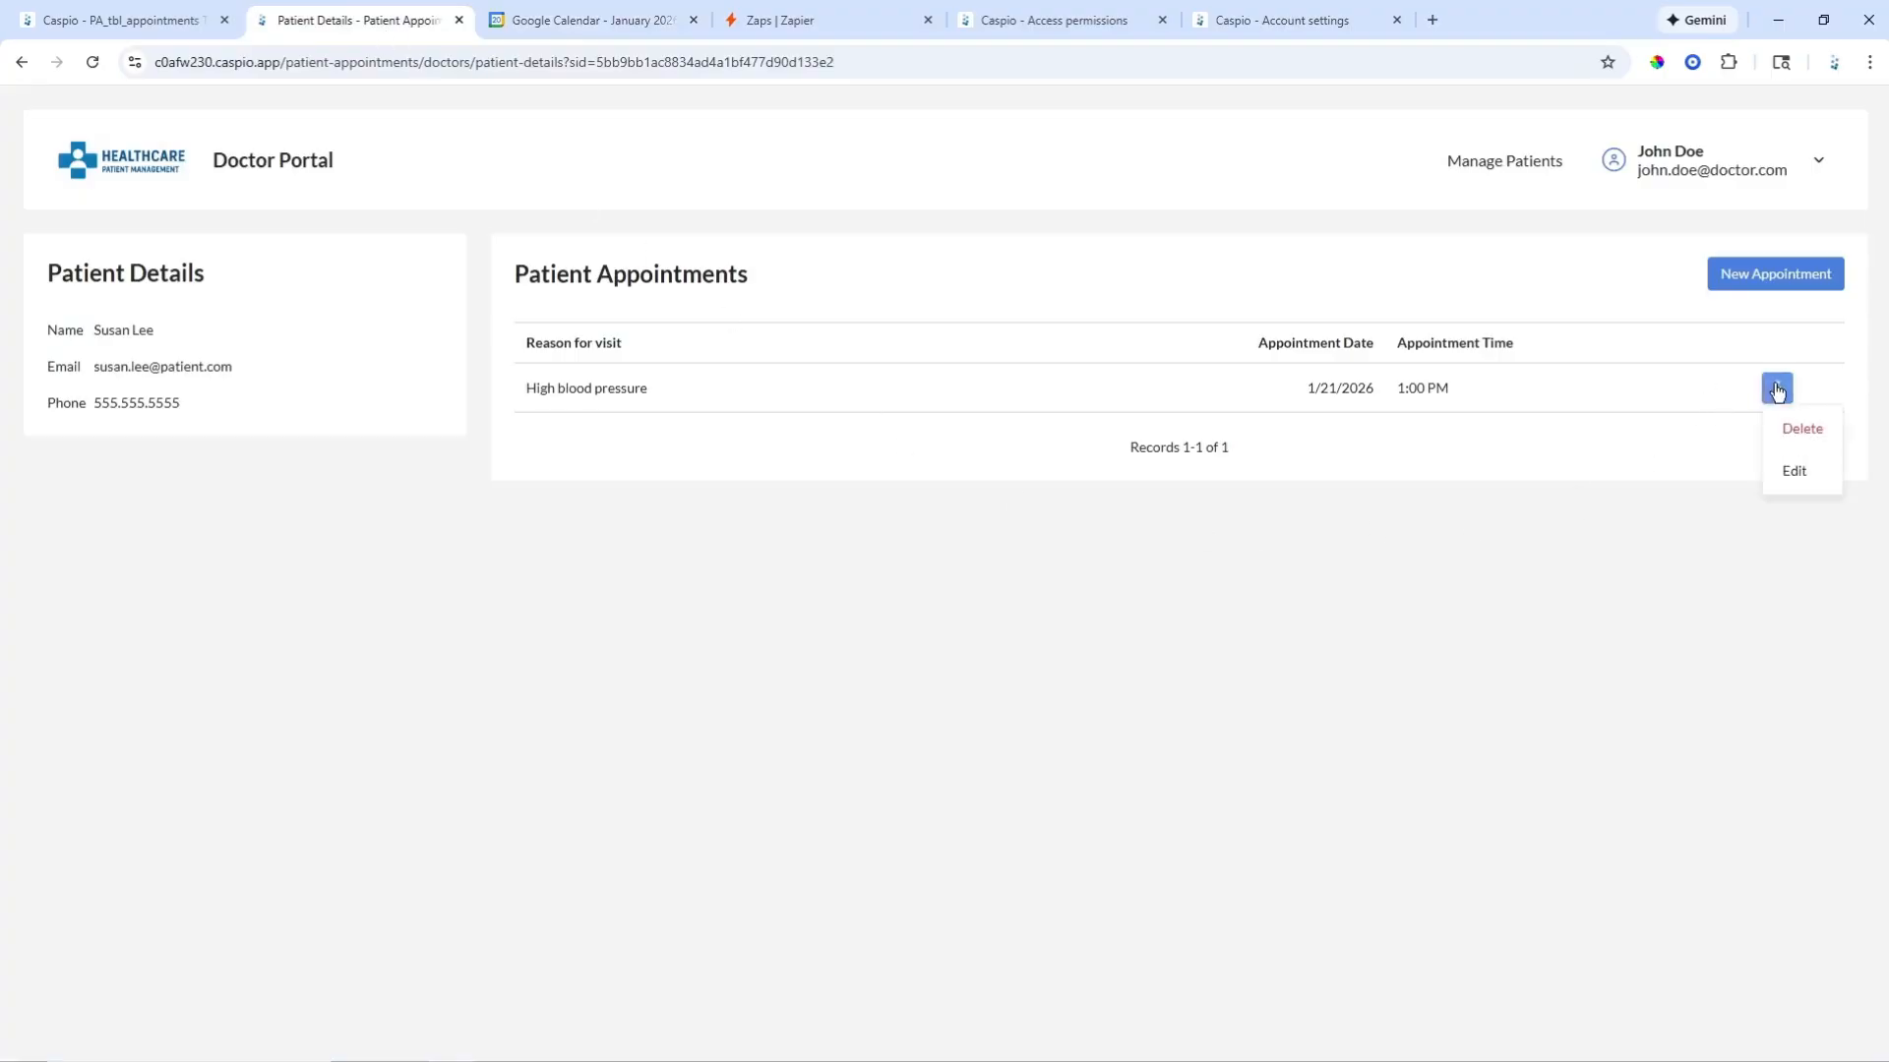
{"action": "left_click", "coordinate": [1792, 471]}
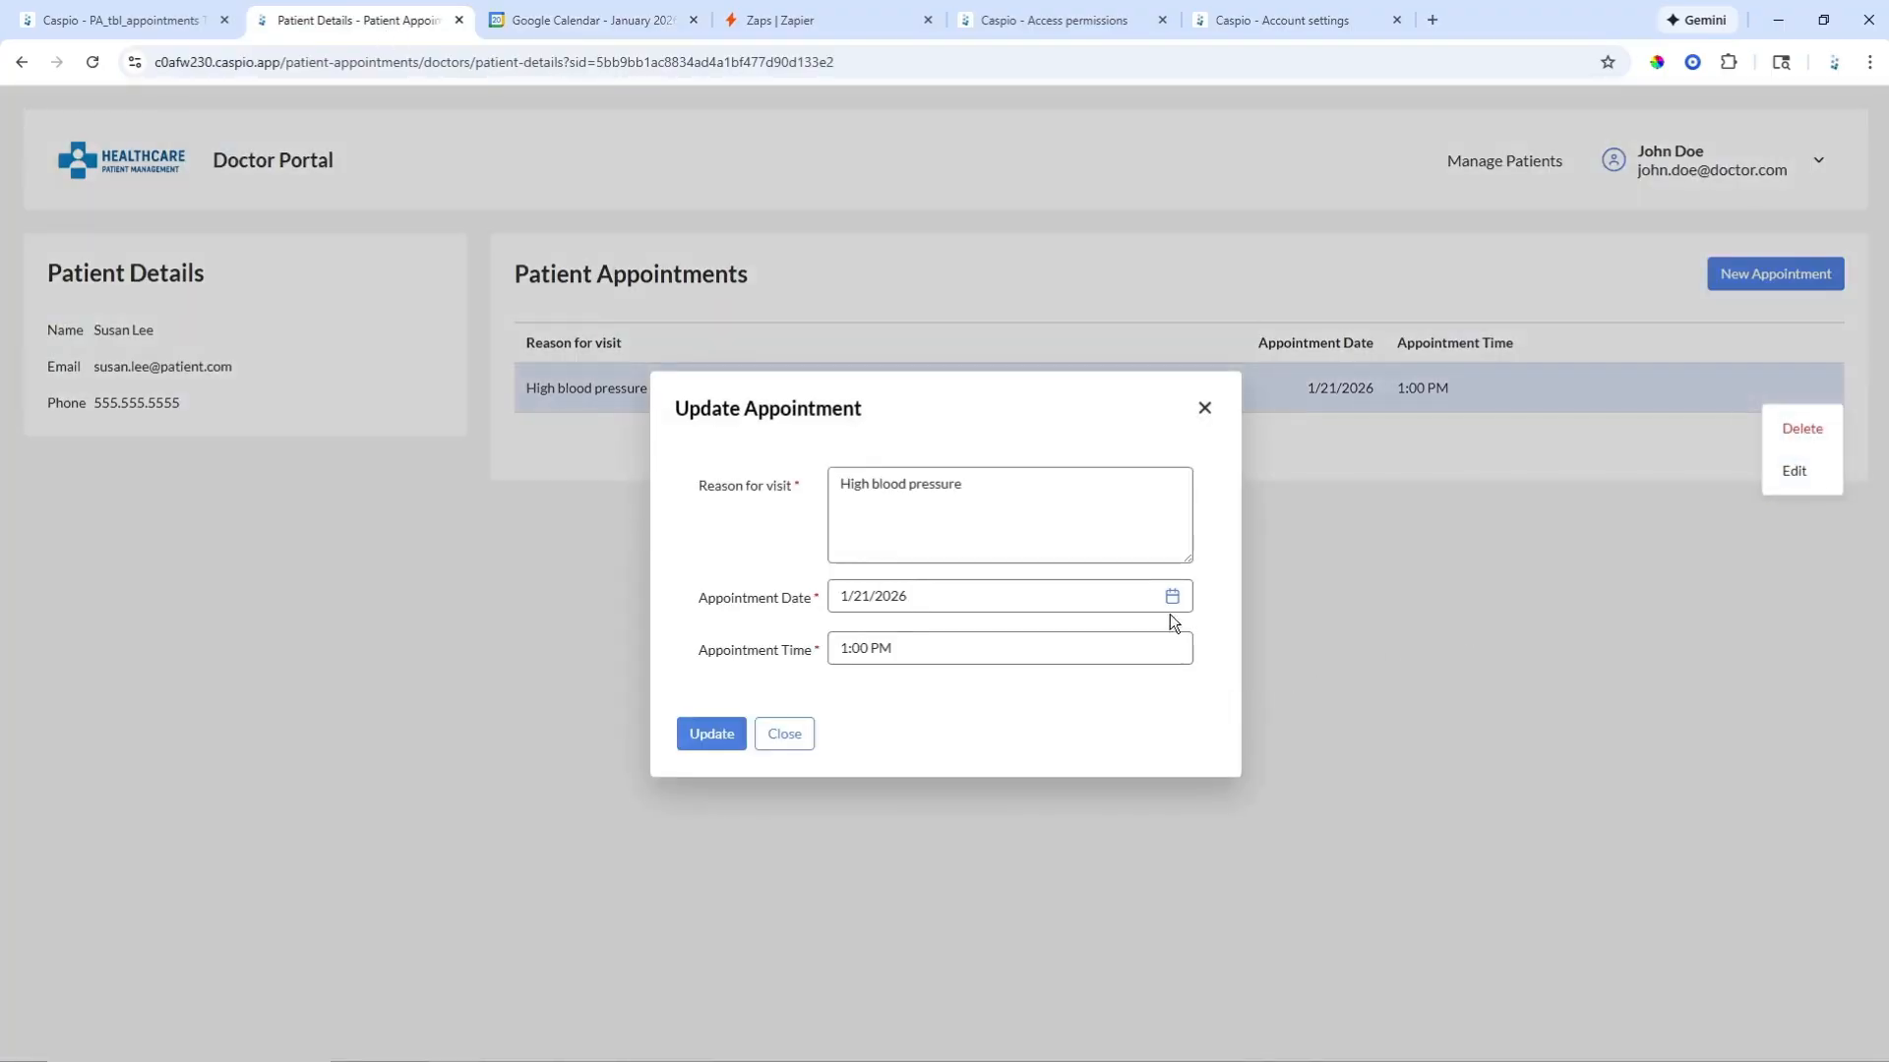
{"action": "left_click", "coordinate": [1171, 598]}
{"action": "left_click", "coordinate": [1101, 489]}
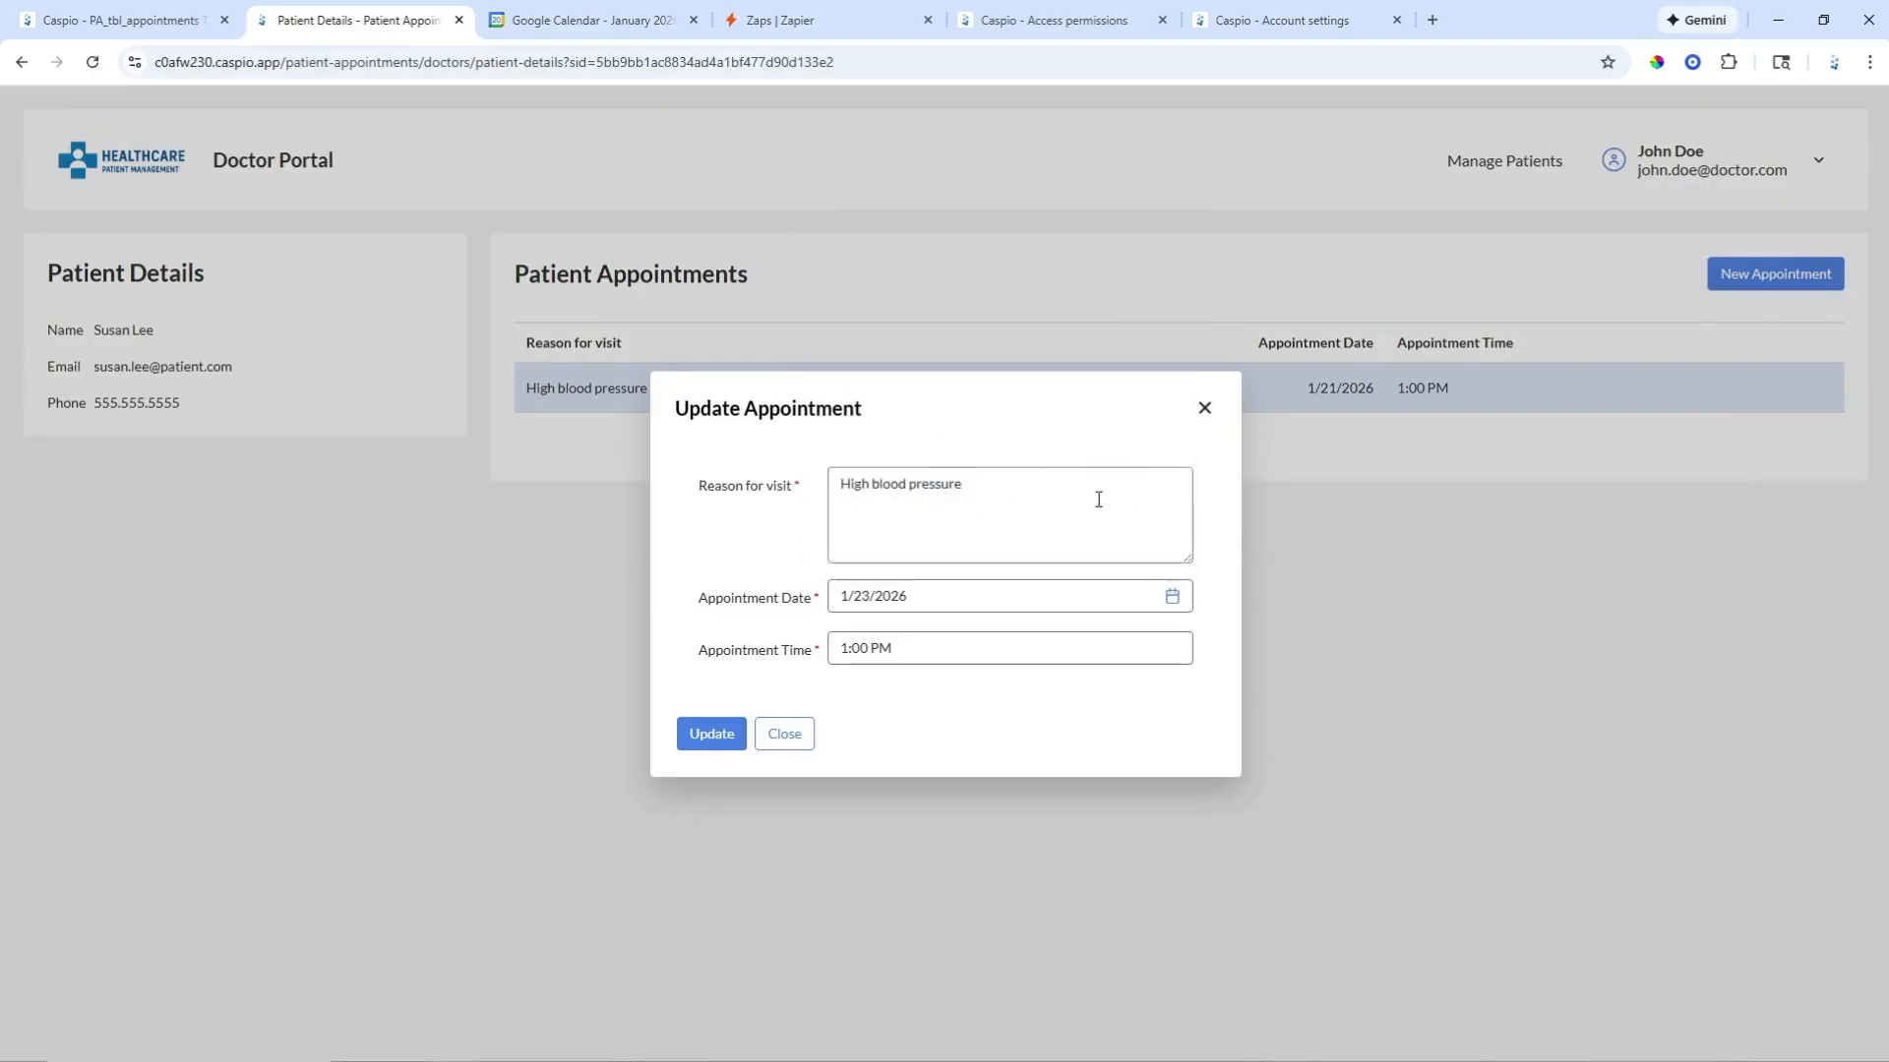
{"action": "left_click", "coordinate": [729, 743]}
{"action": "left_click", "coordinate": [782, 740]}
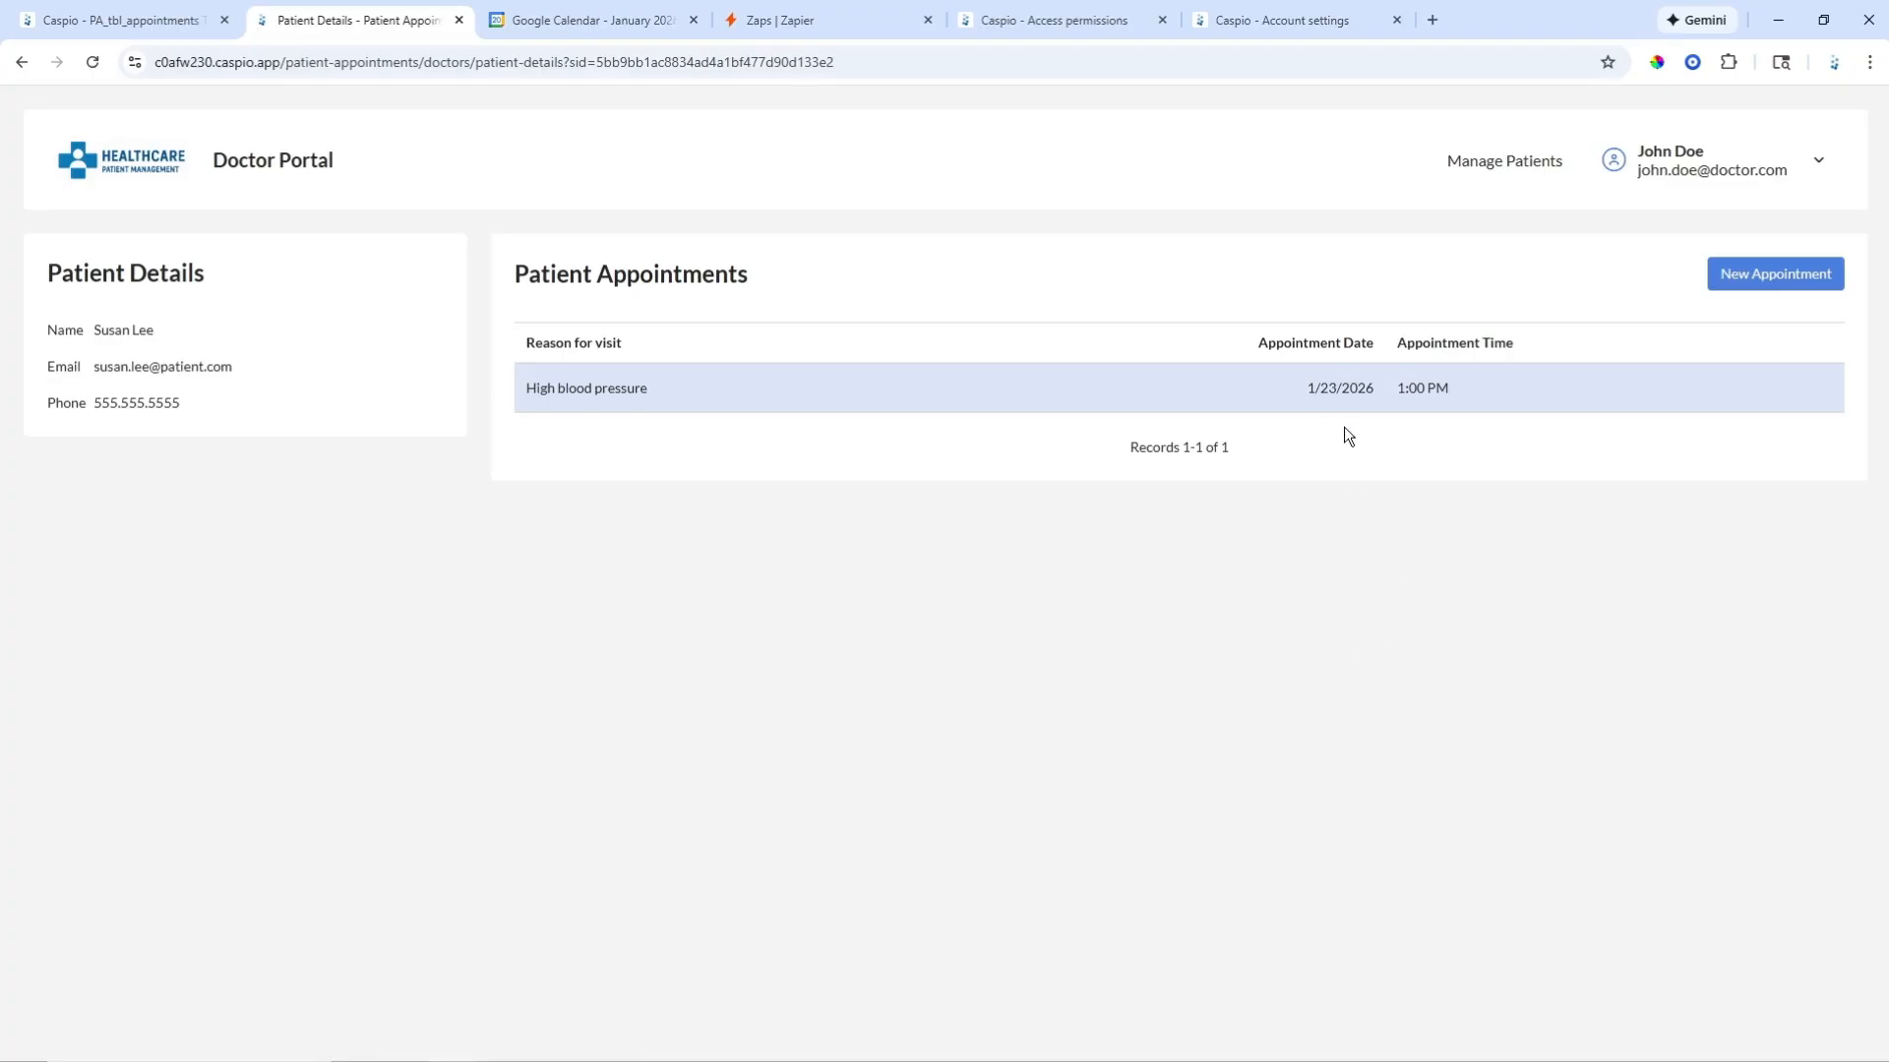
{"action": "left_click", "coordinate": [575, 21]}
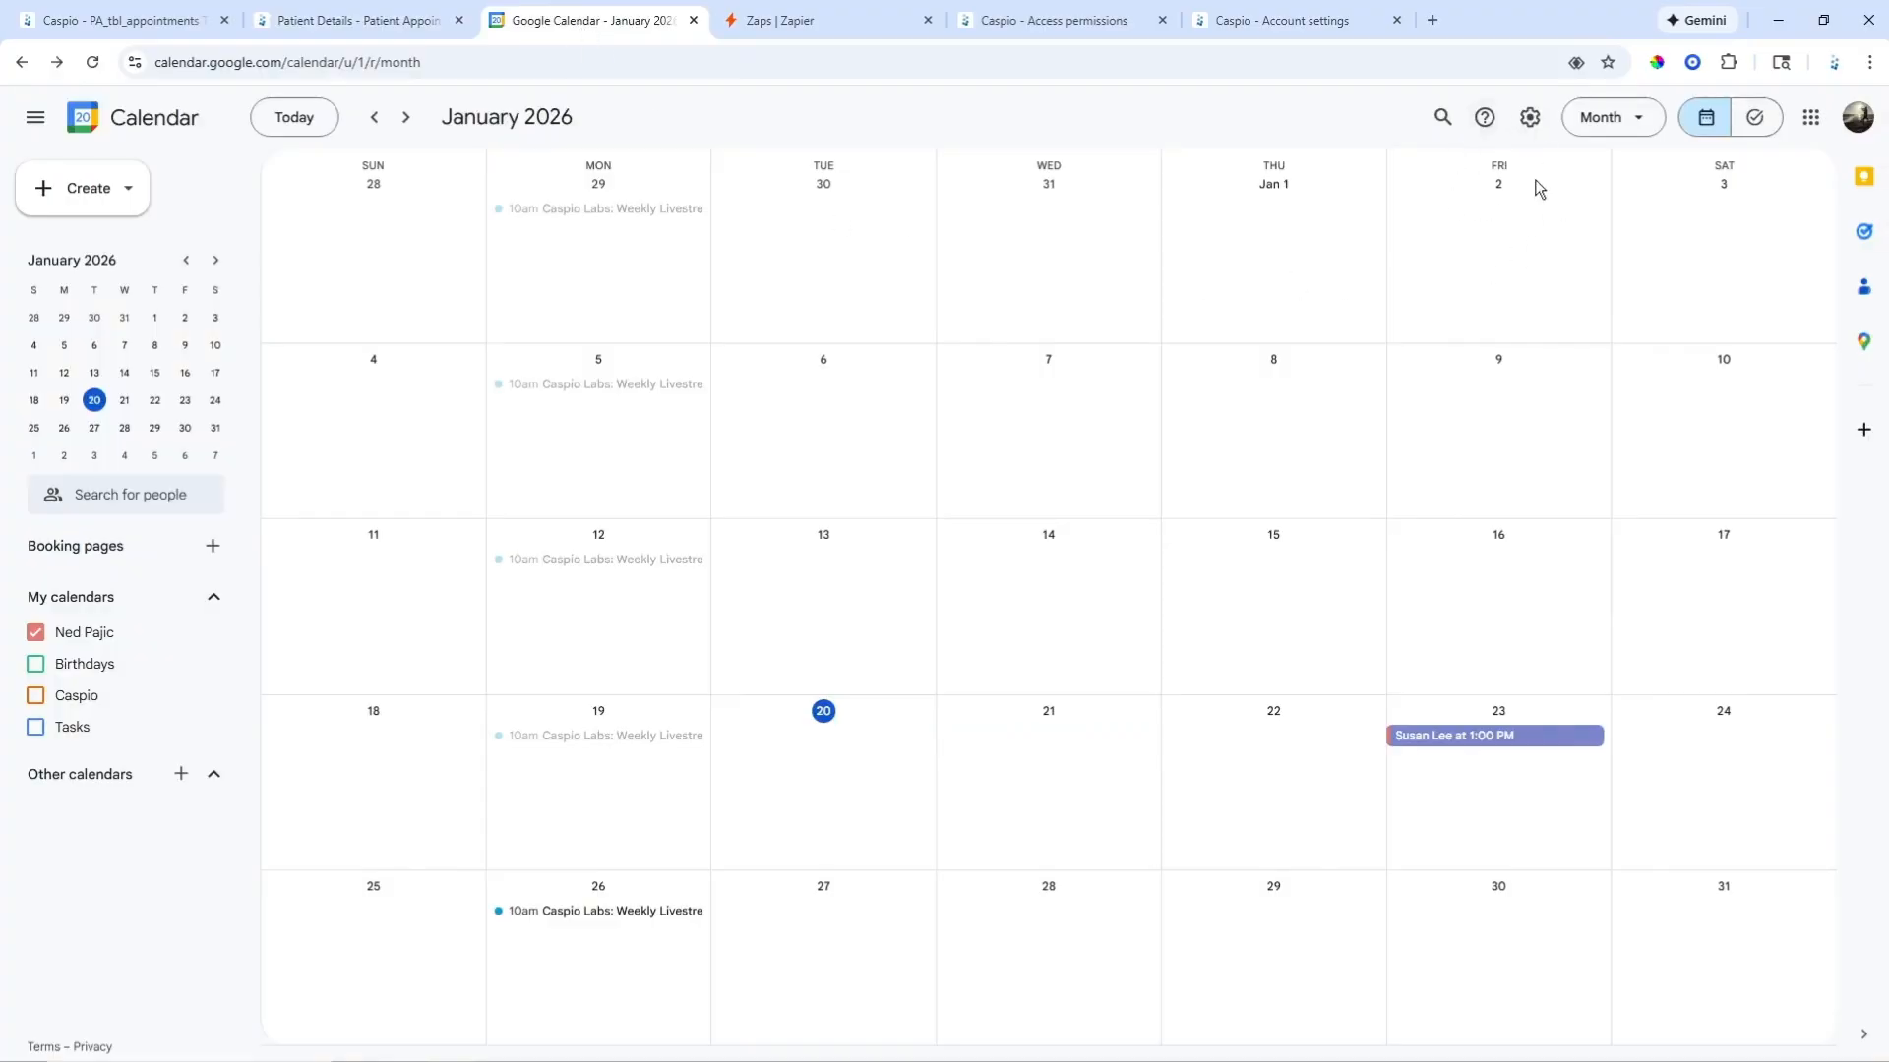
Step: Delete the patient's high blood pressure appointment in the Doctor Portal and reload Google Calendar to check the sync
{"action": "left_click", "coordinate": [403, 21]}
{"action": "left_click", "coordinate": [1776, 390]}
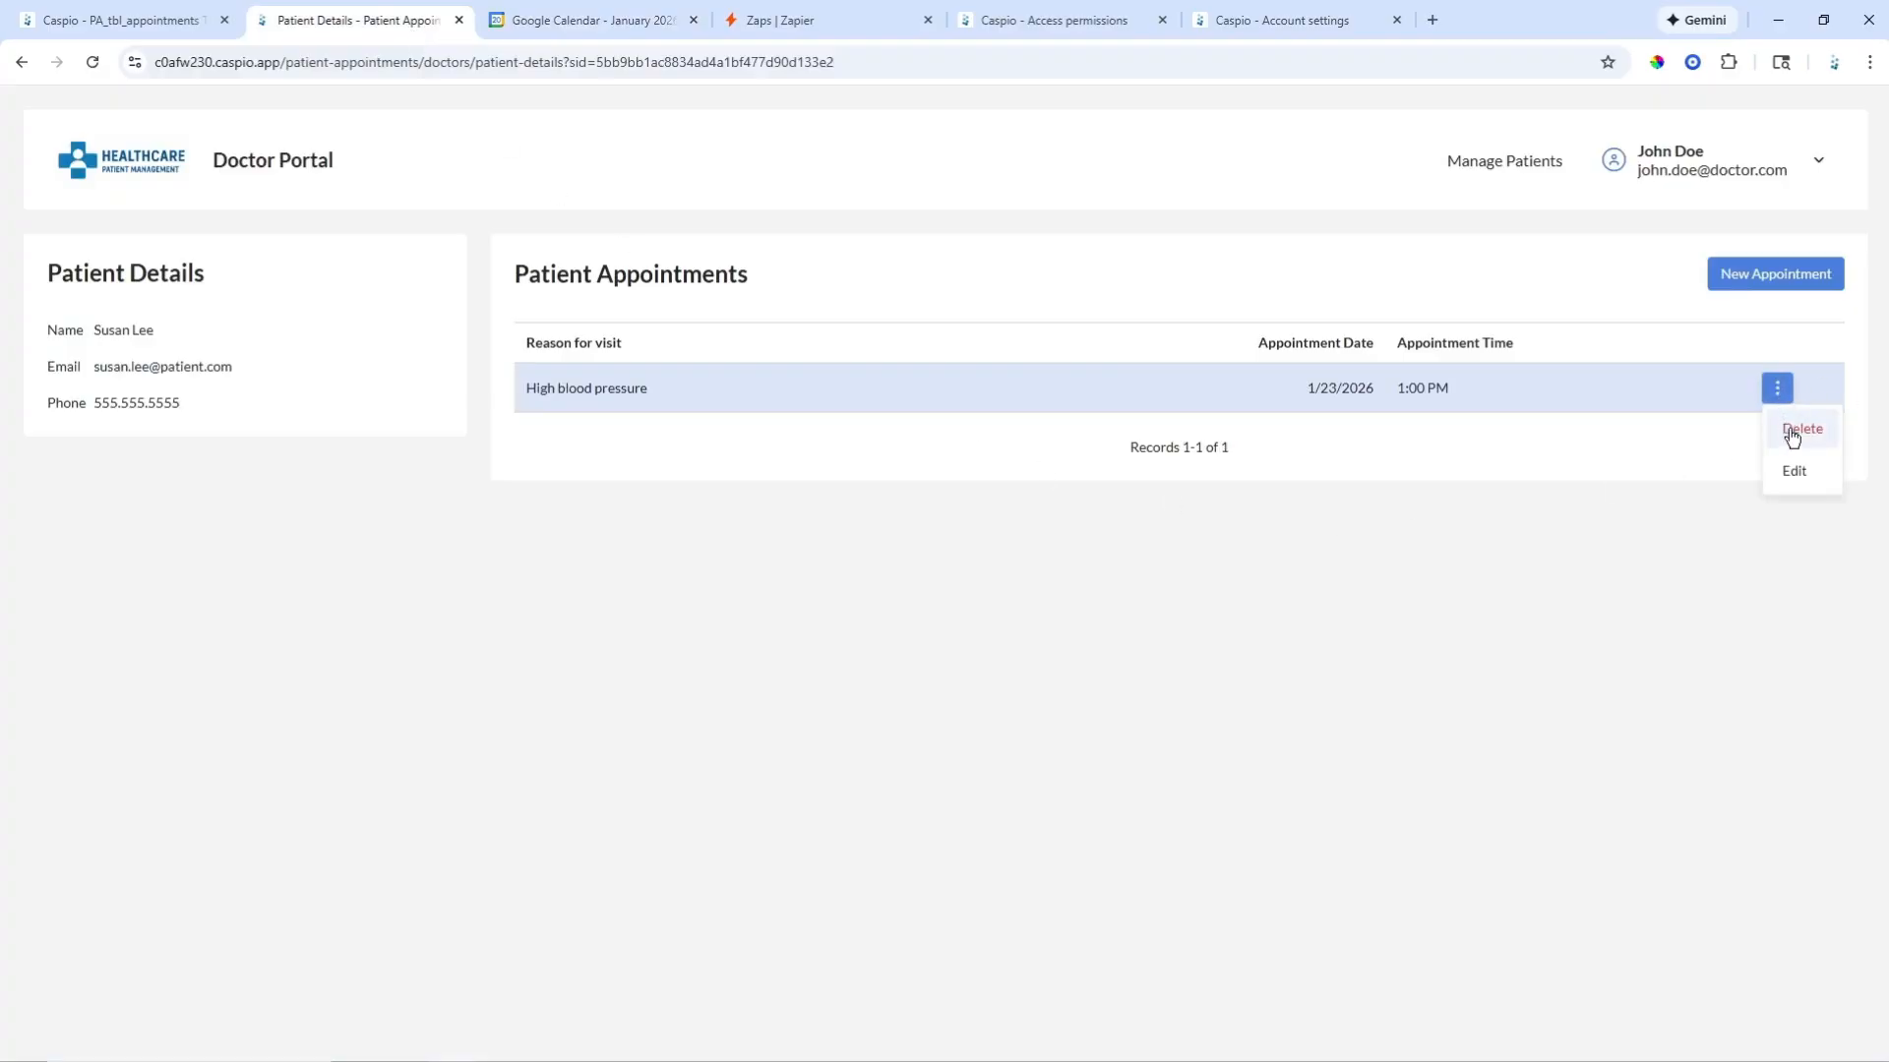
{"action": "left_click", "coordinate": [1793, 431]}
{"action": "left_click", "coordinate": [687, 686]}
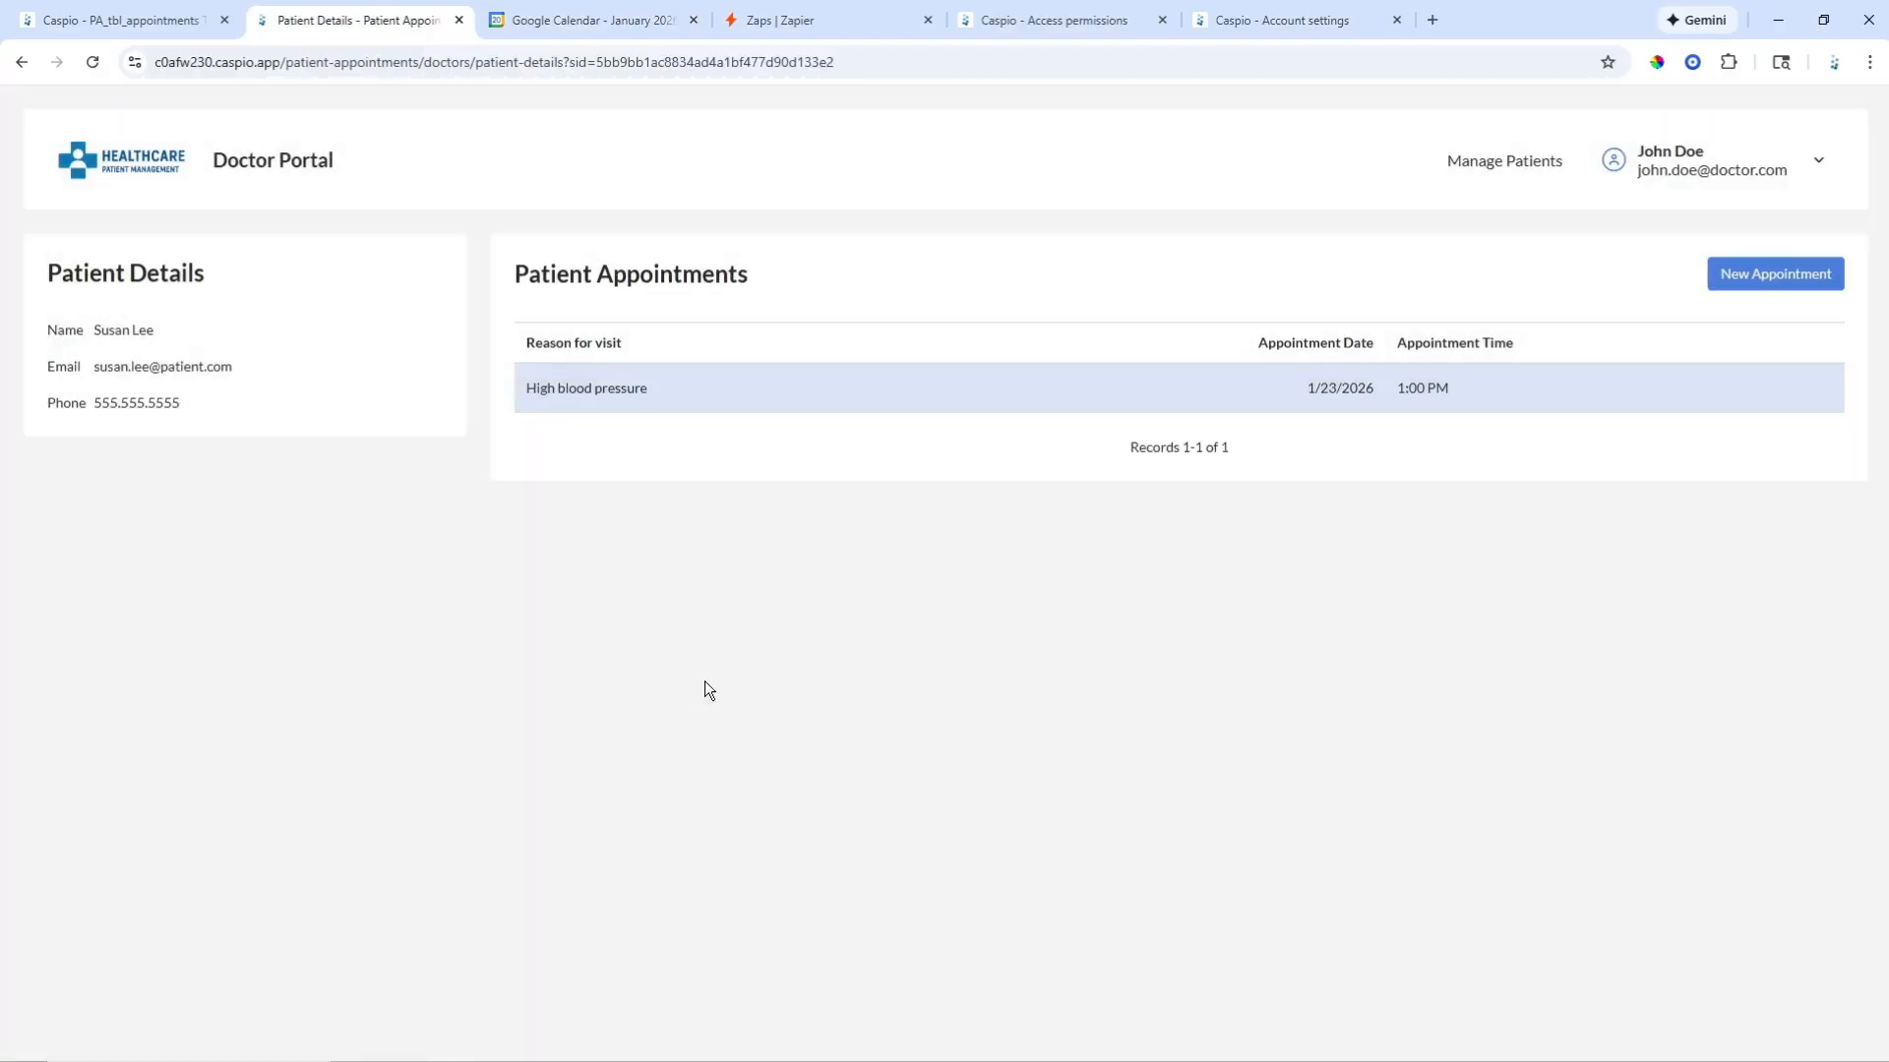
{"action": "left_click", "coordinate": [599, 22]}
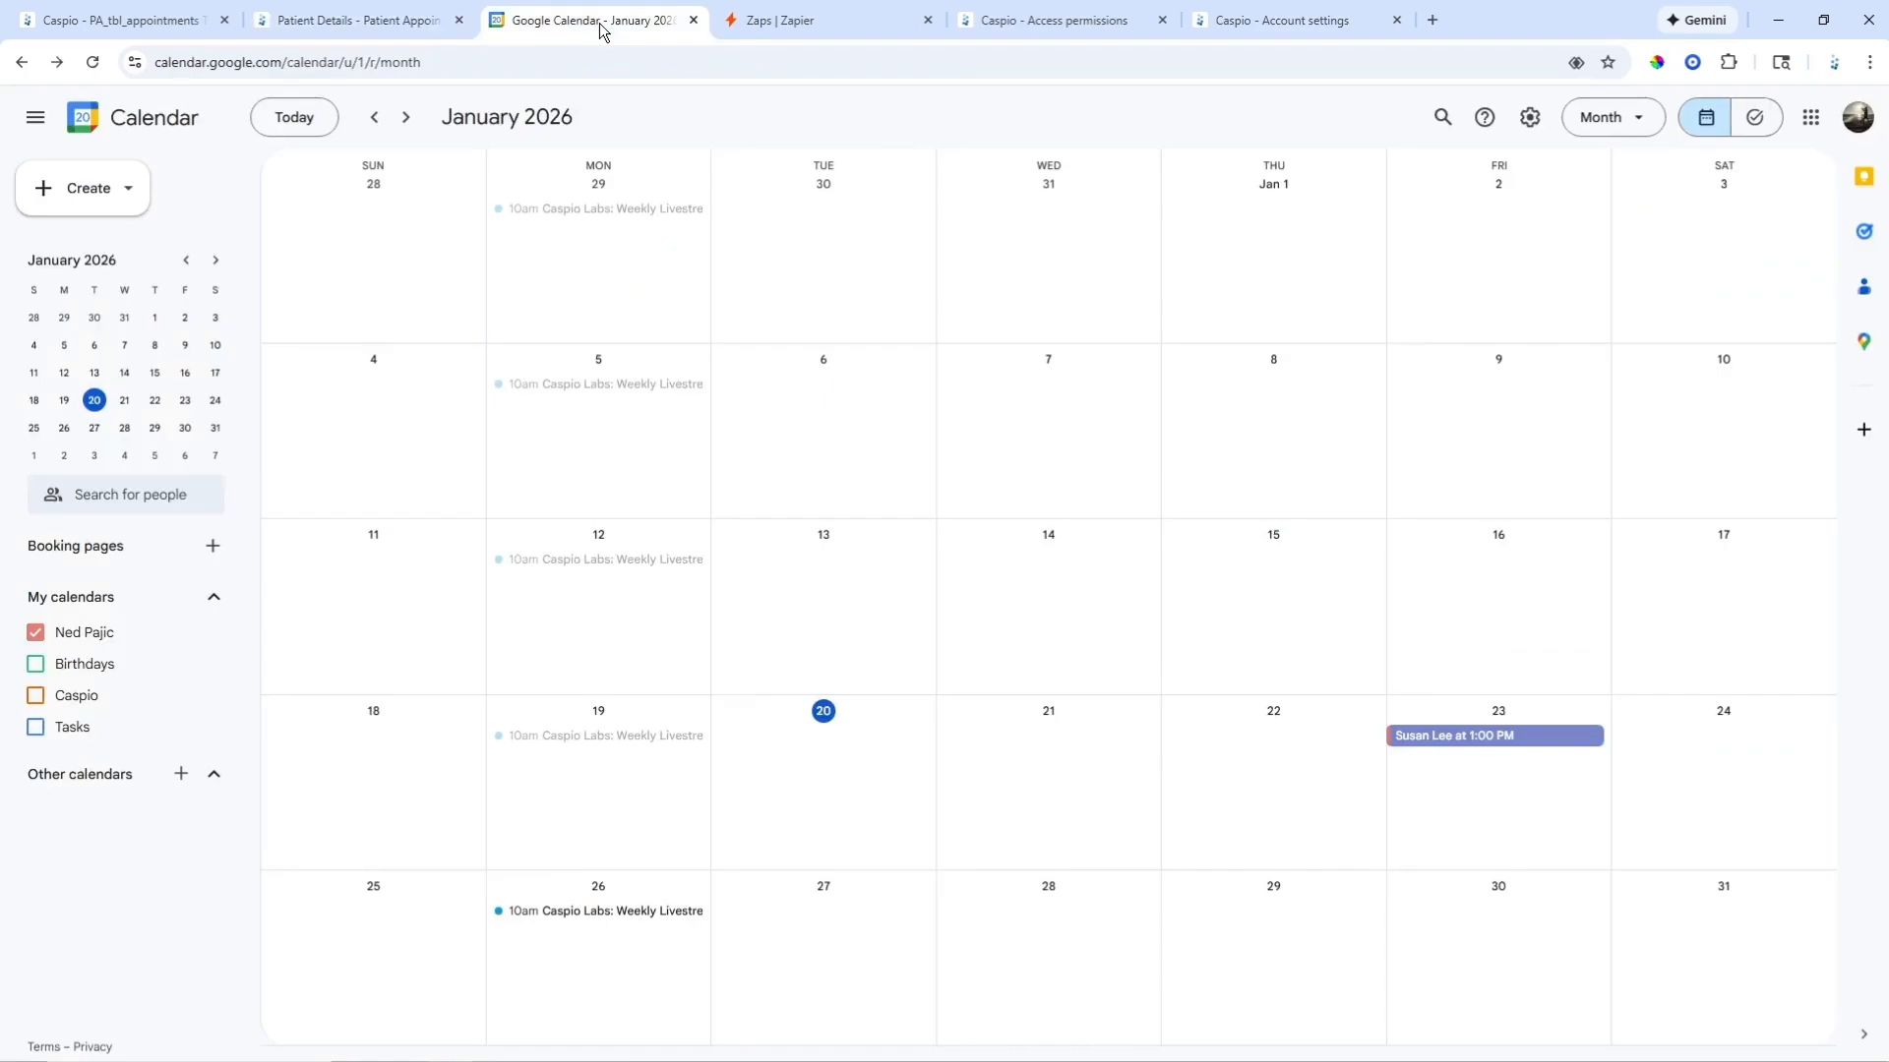
{"action": "left_click", "coordinate": [93, 62]}
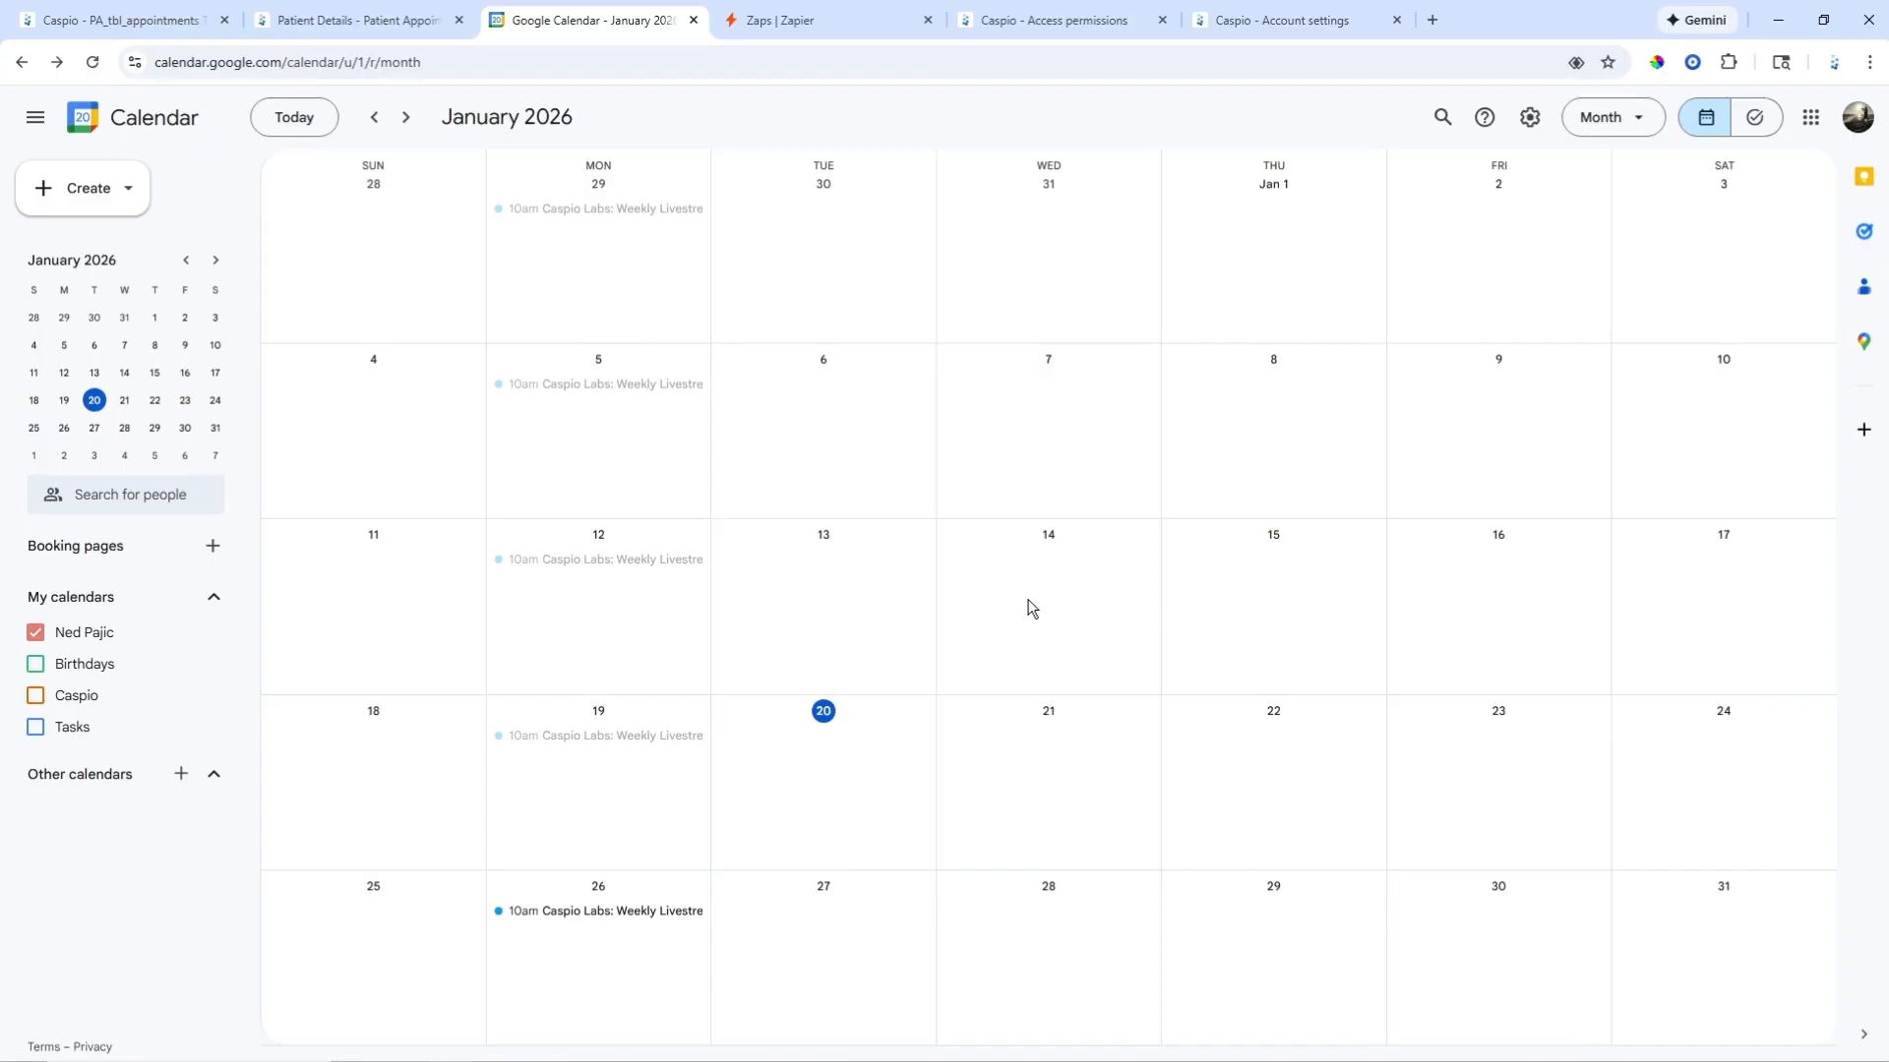
Step: Return to the Doctor Portal's patient details, and examine the field design of the PA_tbl_appointments table in Caspio
{"action": "left_click", "coordinate": [412, 32]}
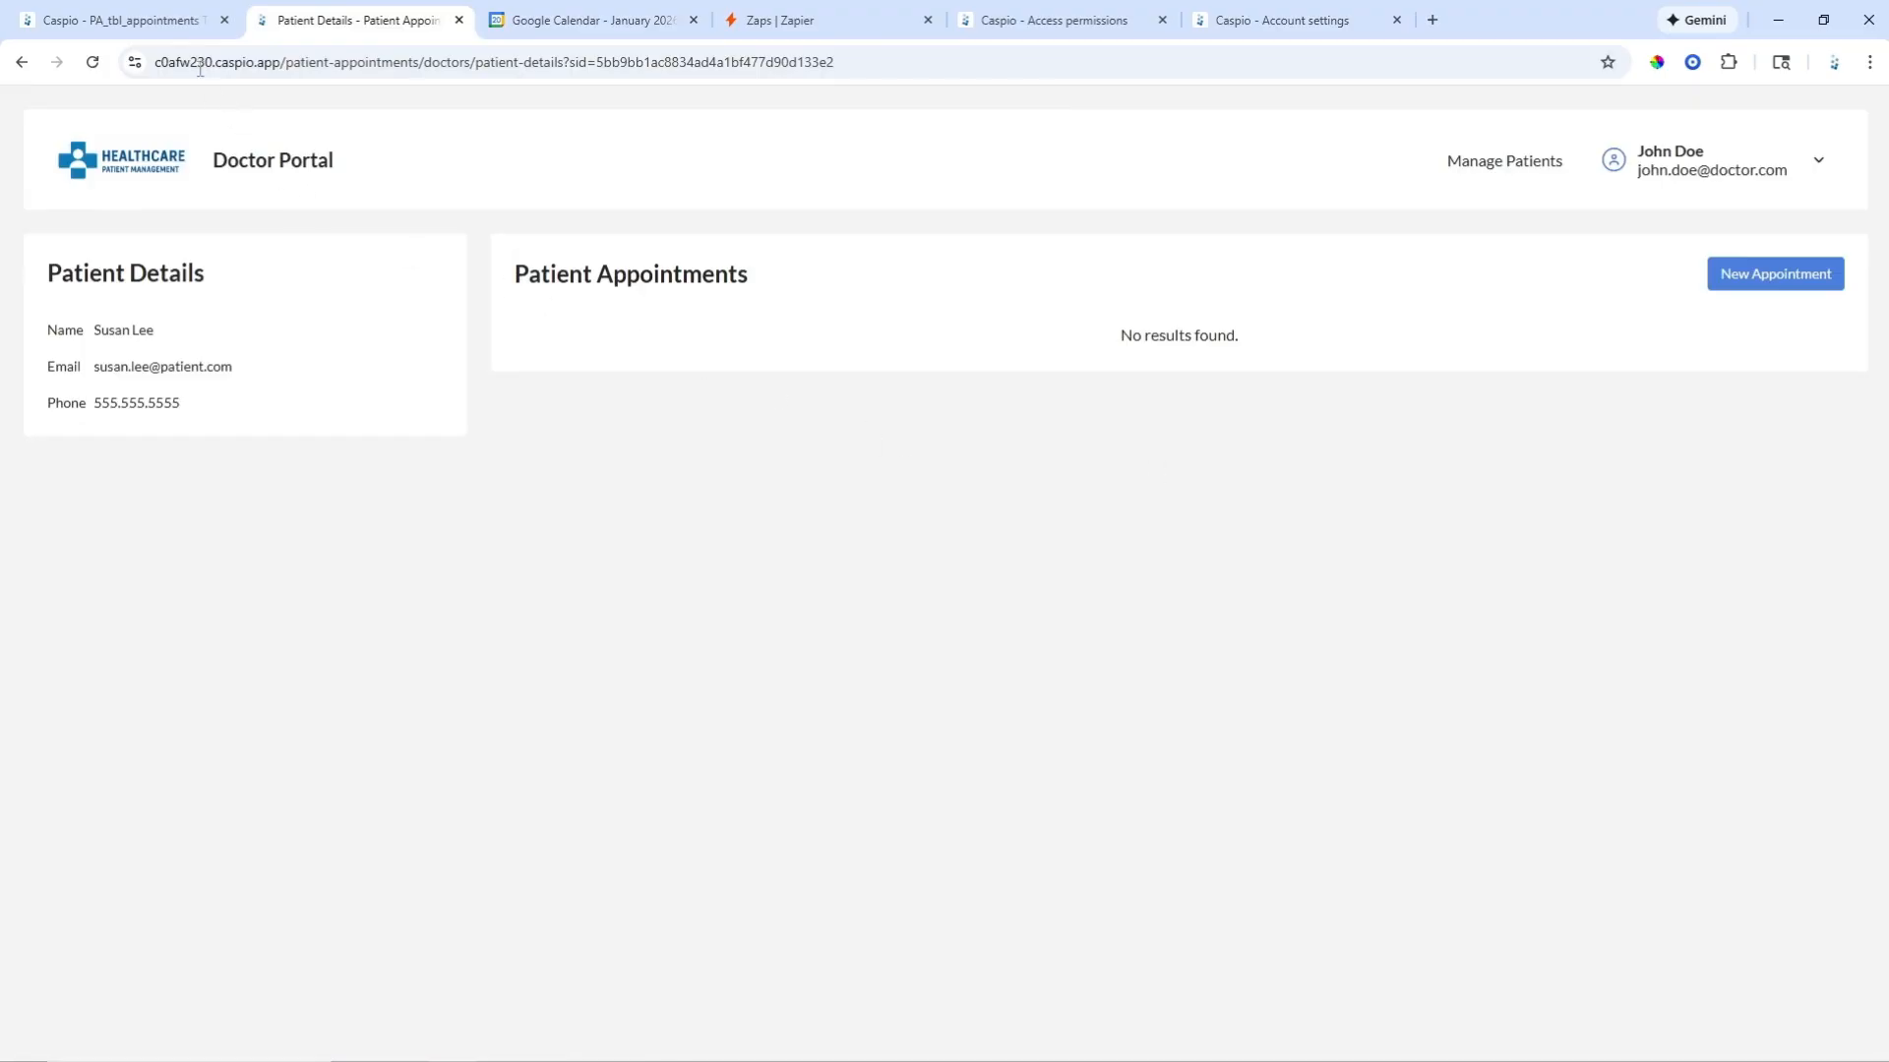
{"action": "left_click", "coordinate": [170, 23]}
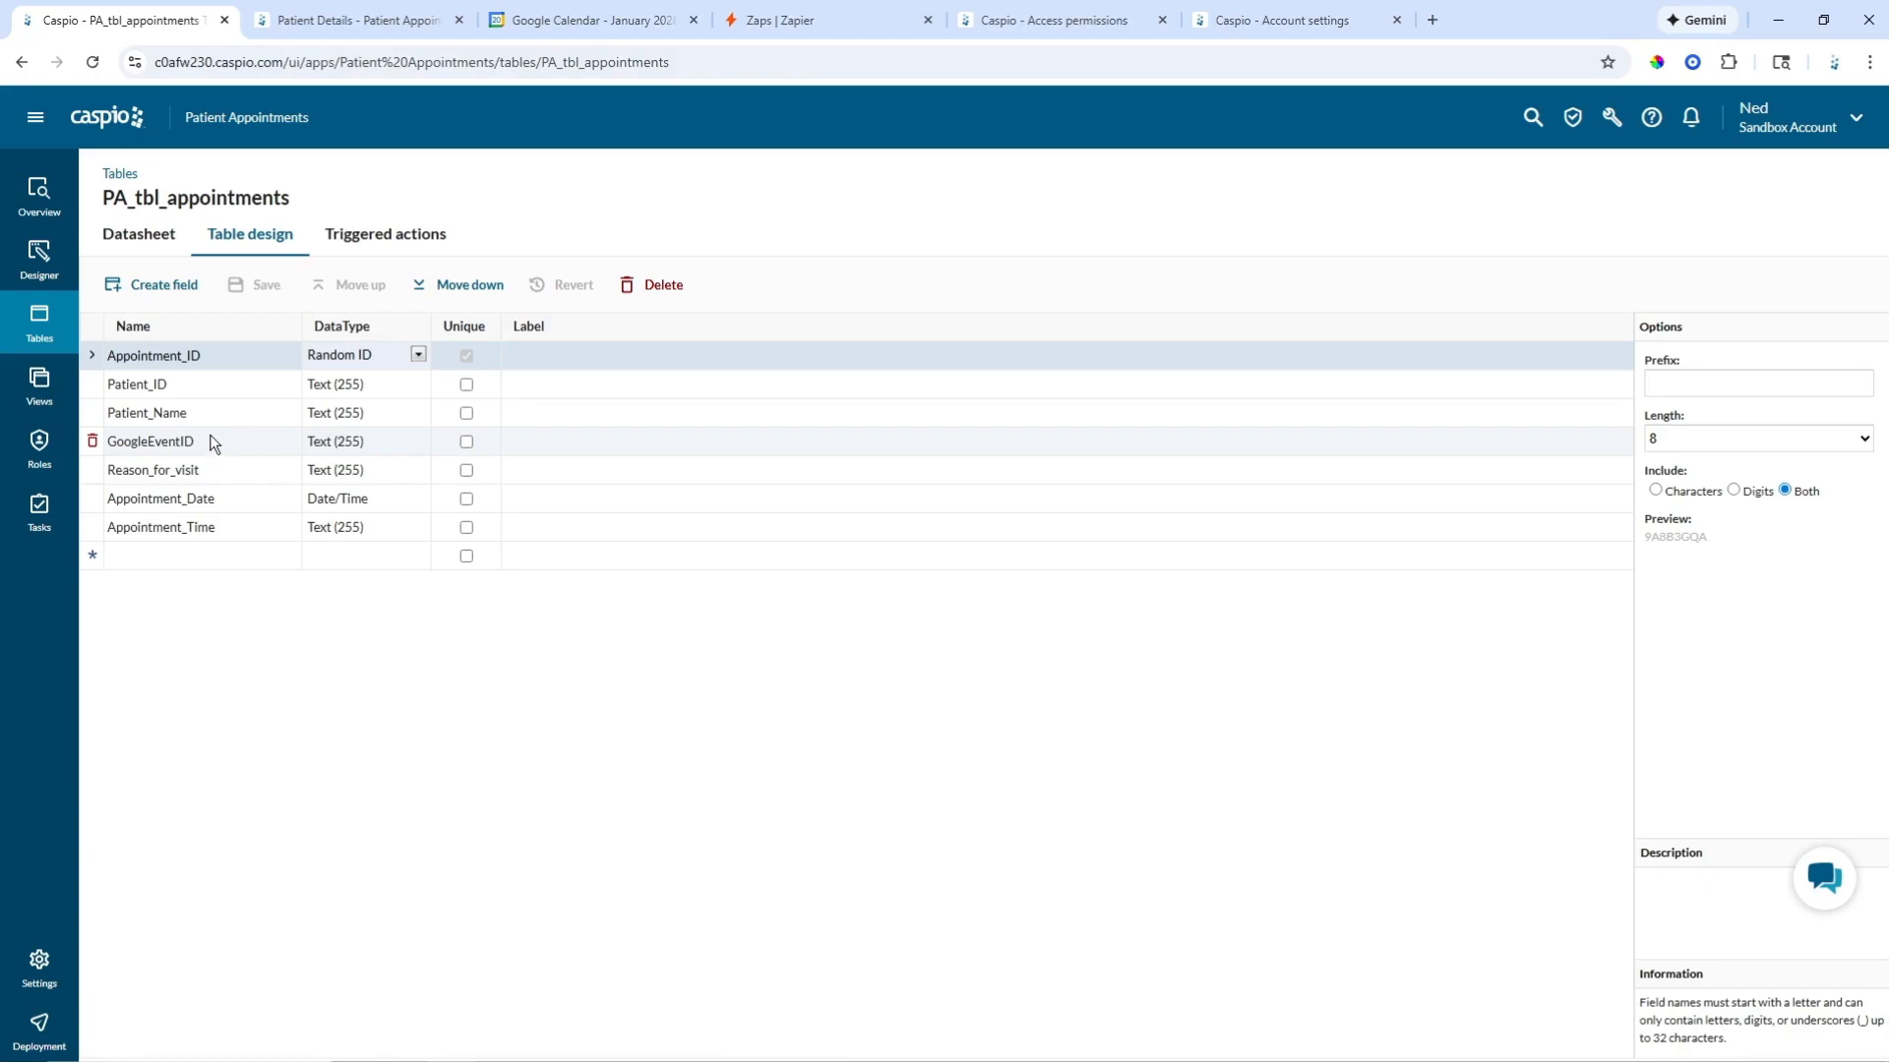
Step: In Zapier, open the "Sync Google Calendar with Caspio (New Appointment)" Zap for editing and show the New Record trigger's setup
{"action": "left_click", "coordinate": [848, 25]}
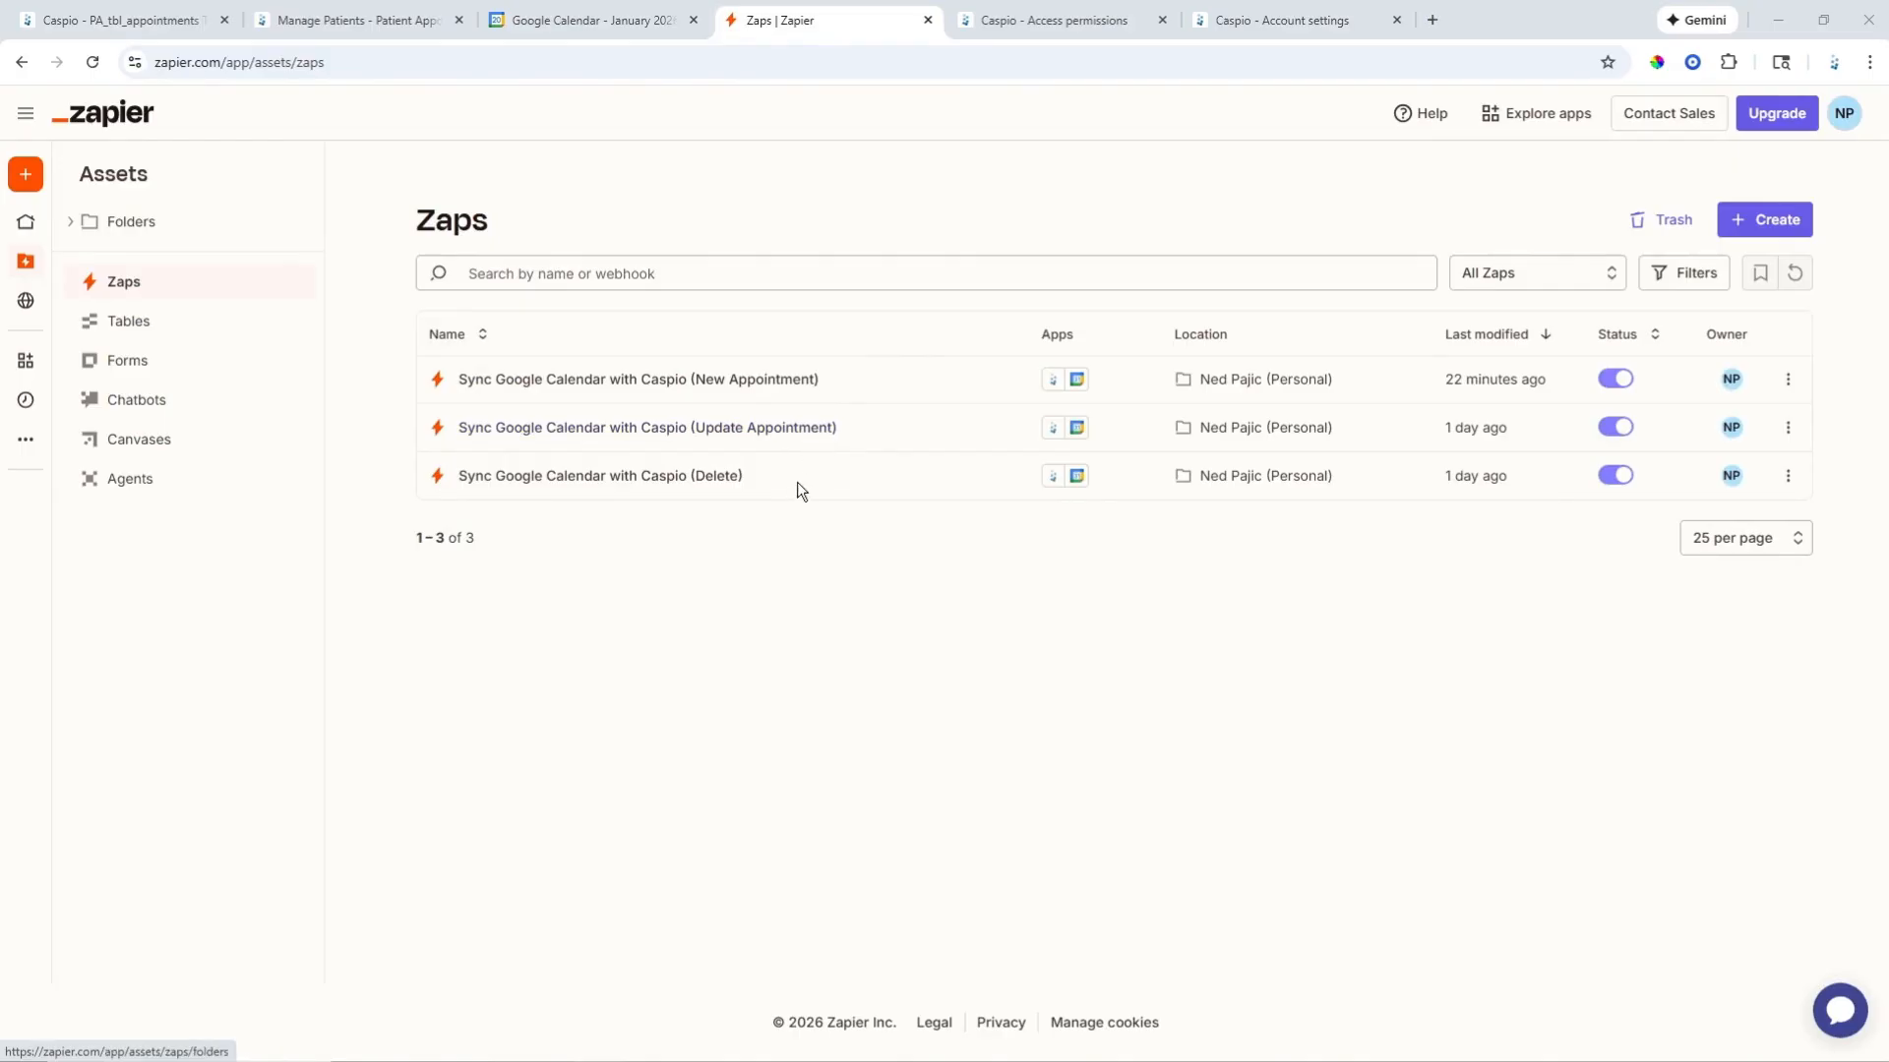
{"action": "left_click", "coordinate": [599, 383]}
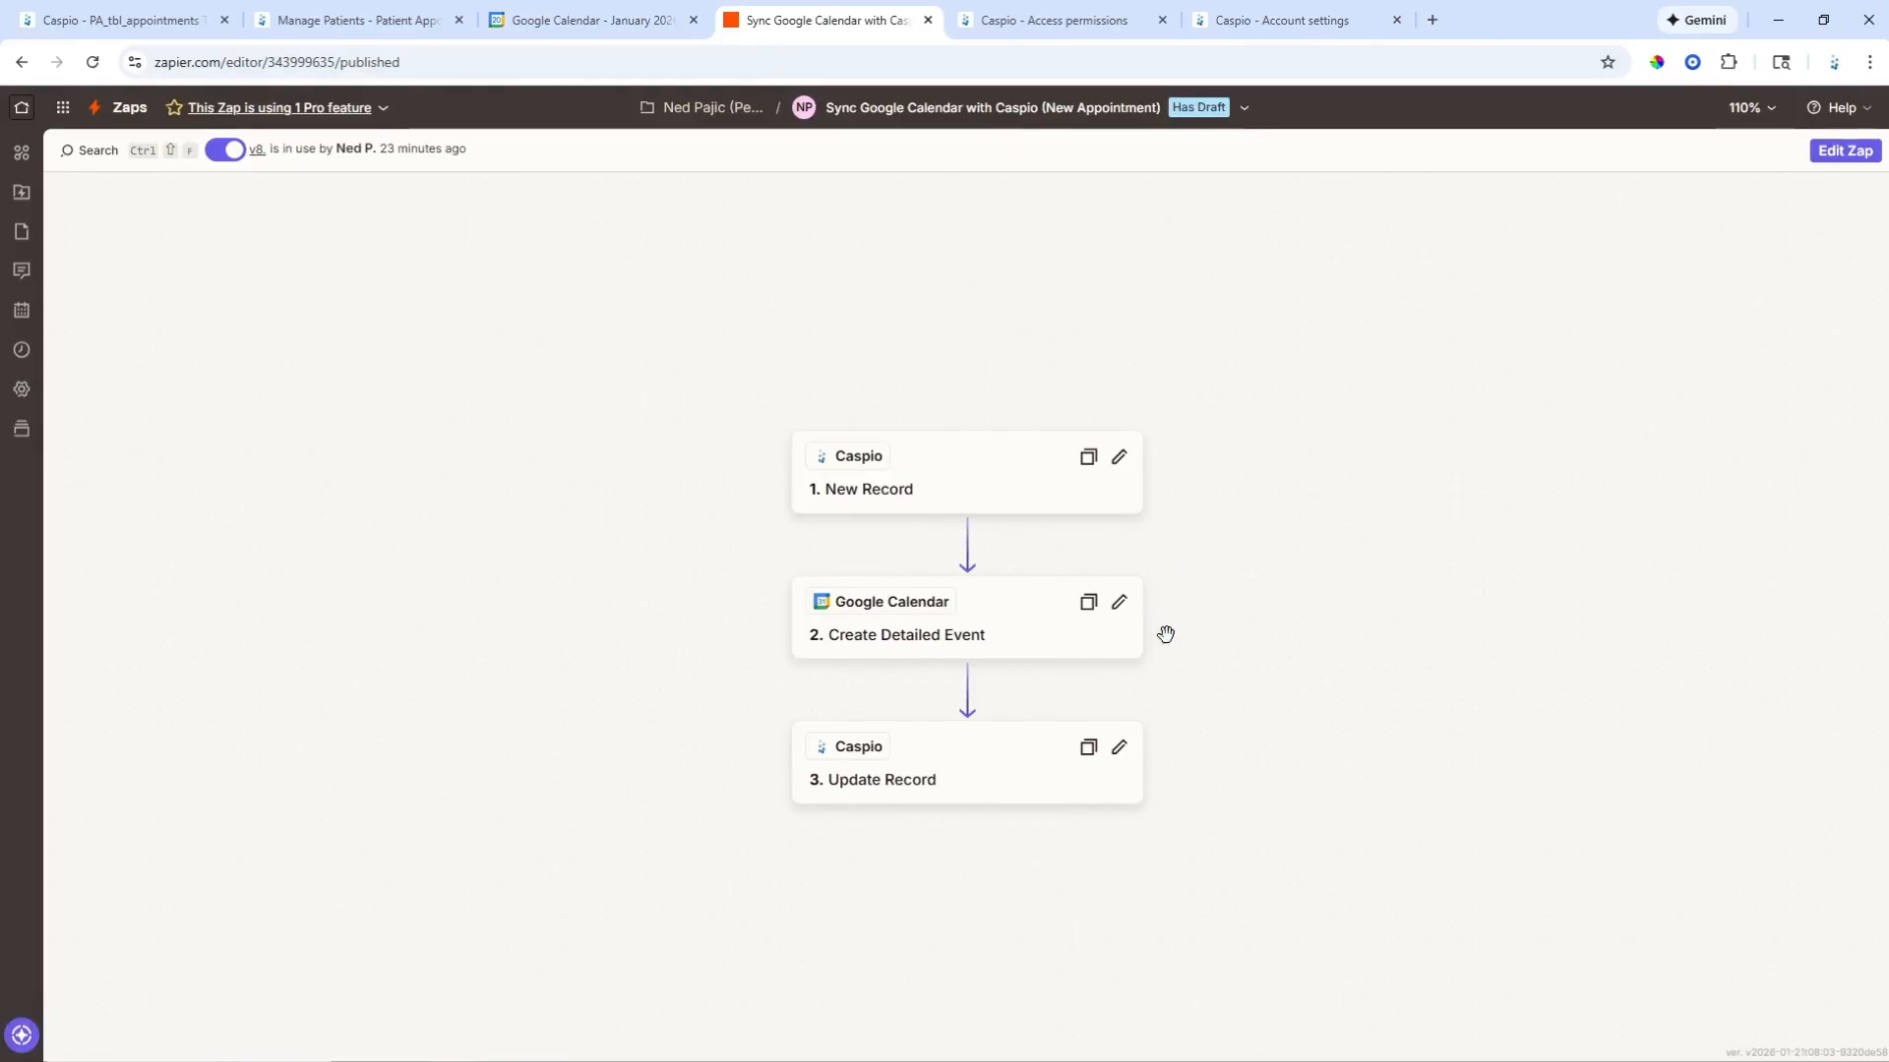
{"action": "left_click", "coordinate": [987, 472]}
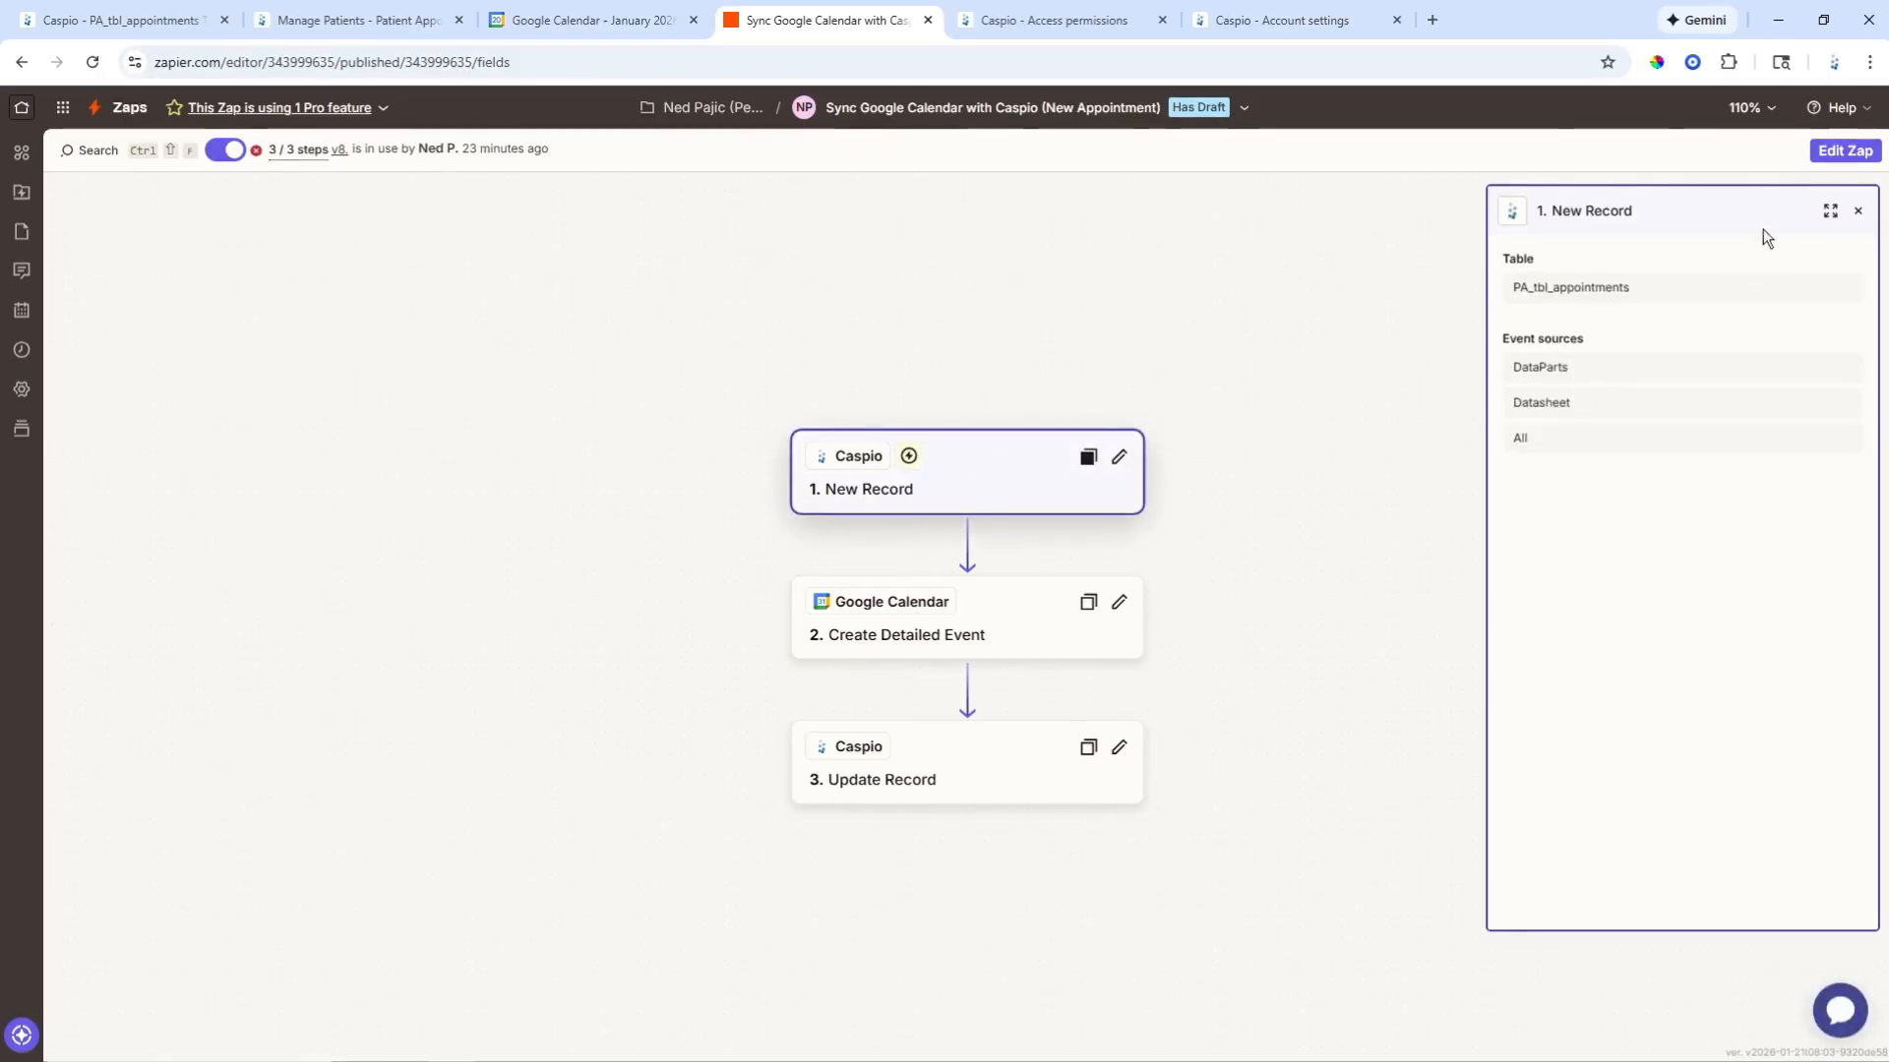
{"action": "left_click", "coordinate": [1845, 150]}
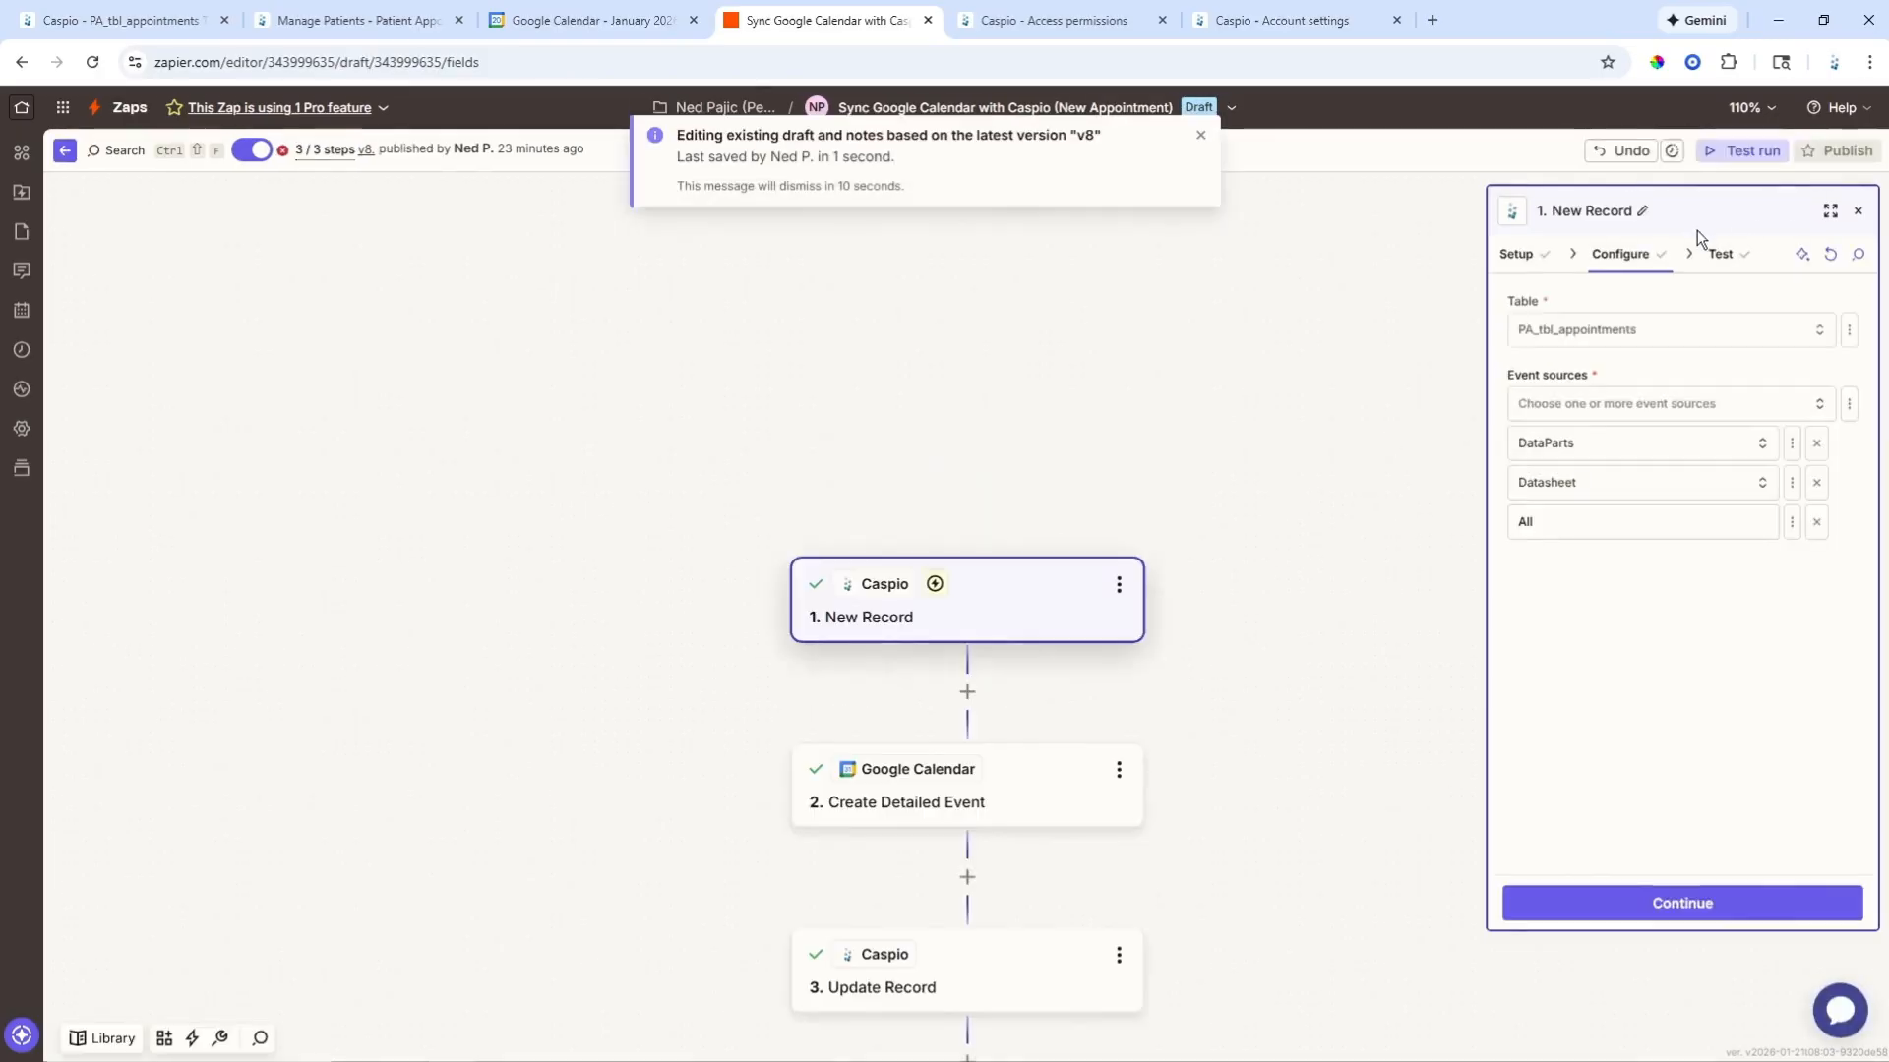
{"action": "left_click", "coordinate": [1520, 255]}
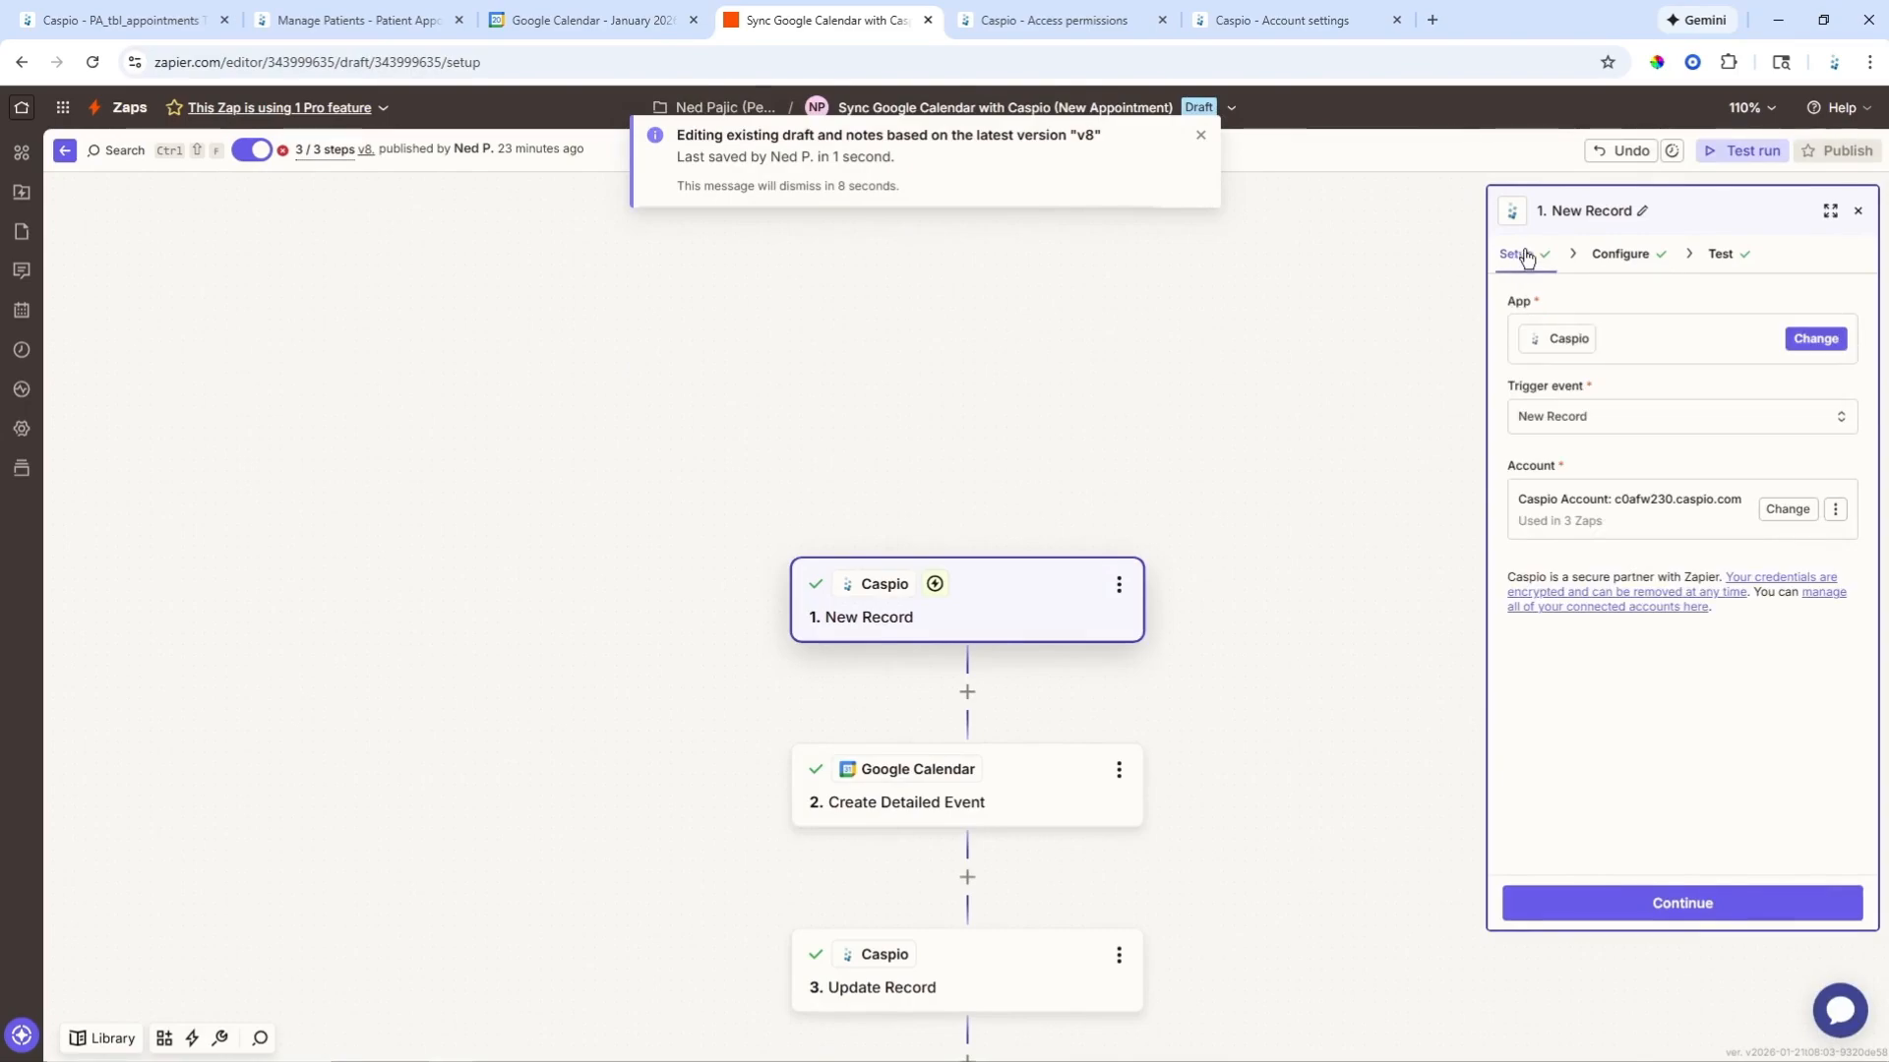
Step: In Caspio, point out the client ID and client secret of the new web services profile, and show the integration URL in the account settings
{"action": "left_click", "coordinate": [1201, 142]}
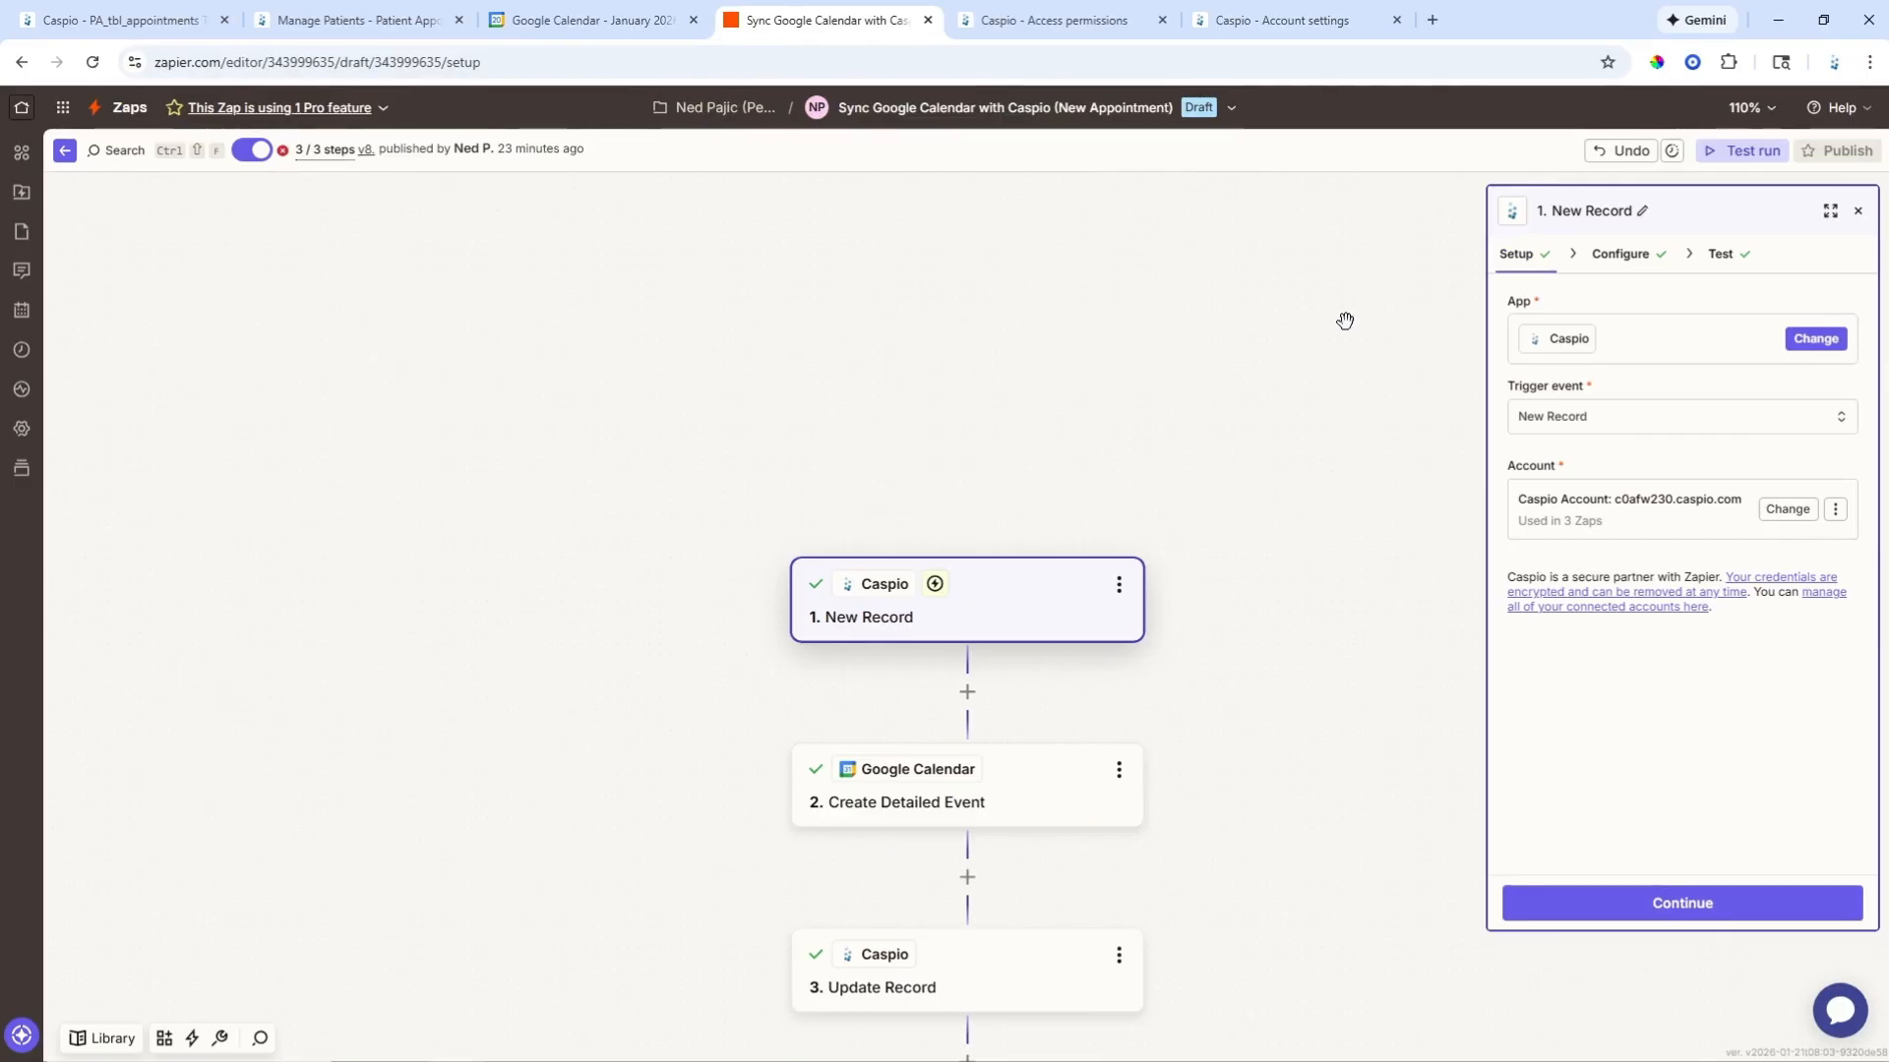
{"action": "left_click", "coordinate": [1072, 20]}
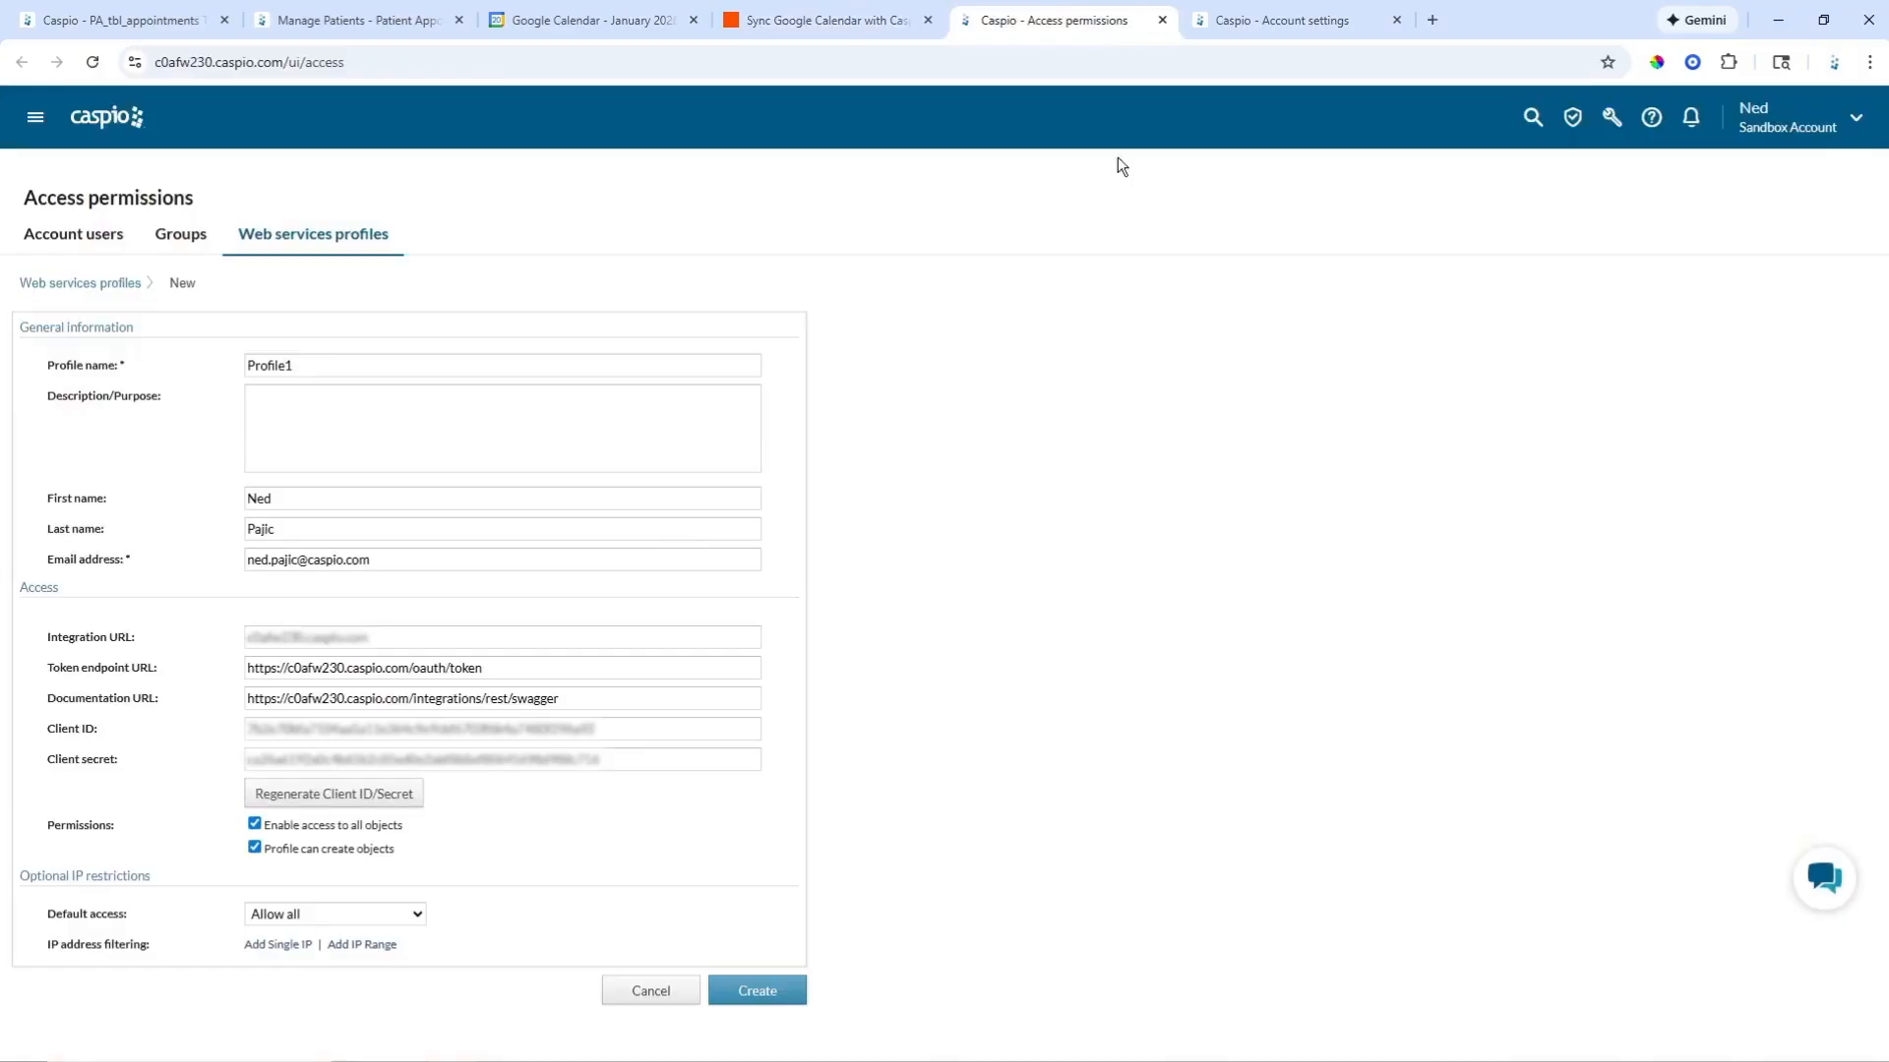
{"action": "double_click", "coordinate": [642, 731]}
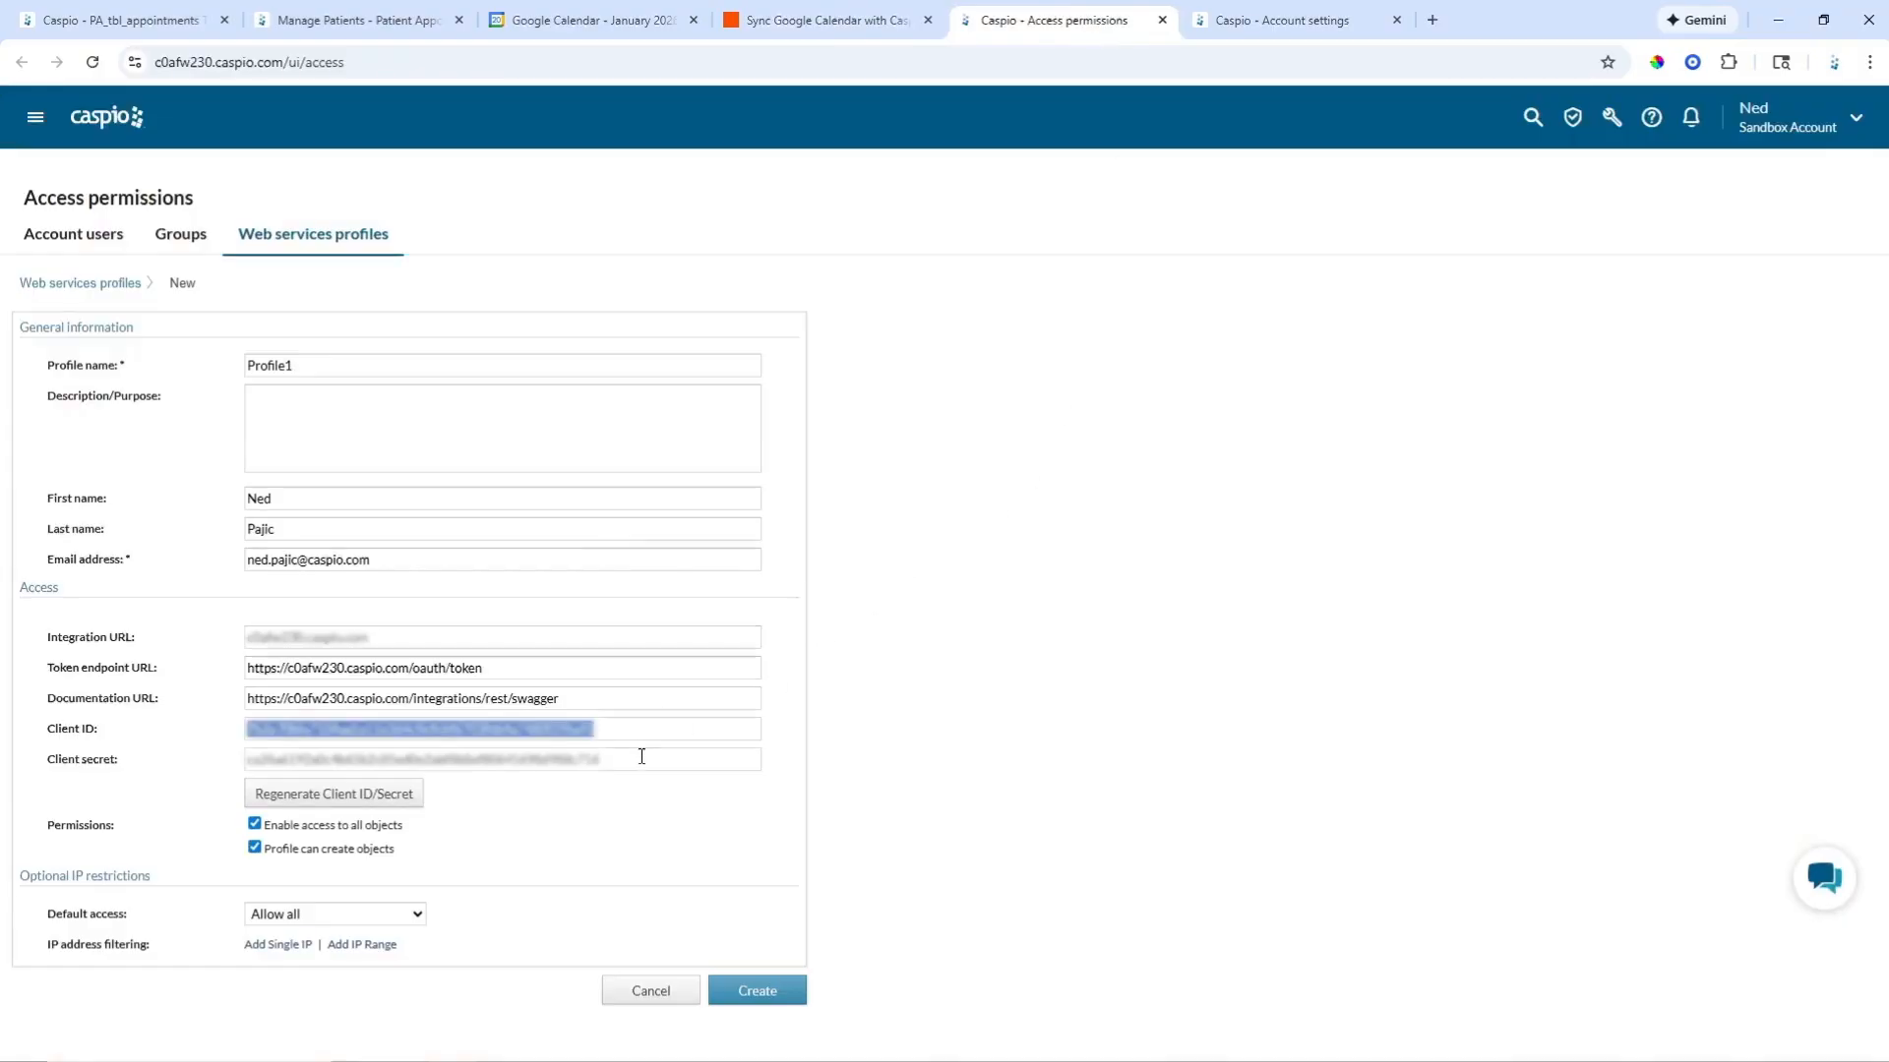
{"action": "double_click", "coordinate": [640, 759]}
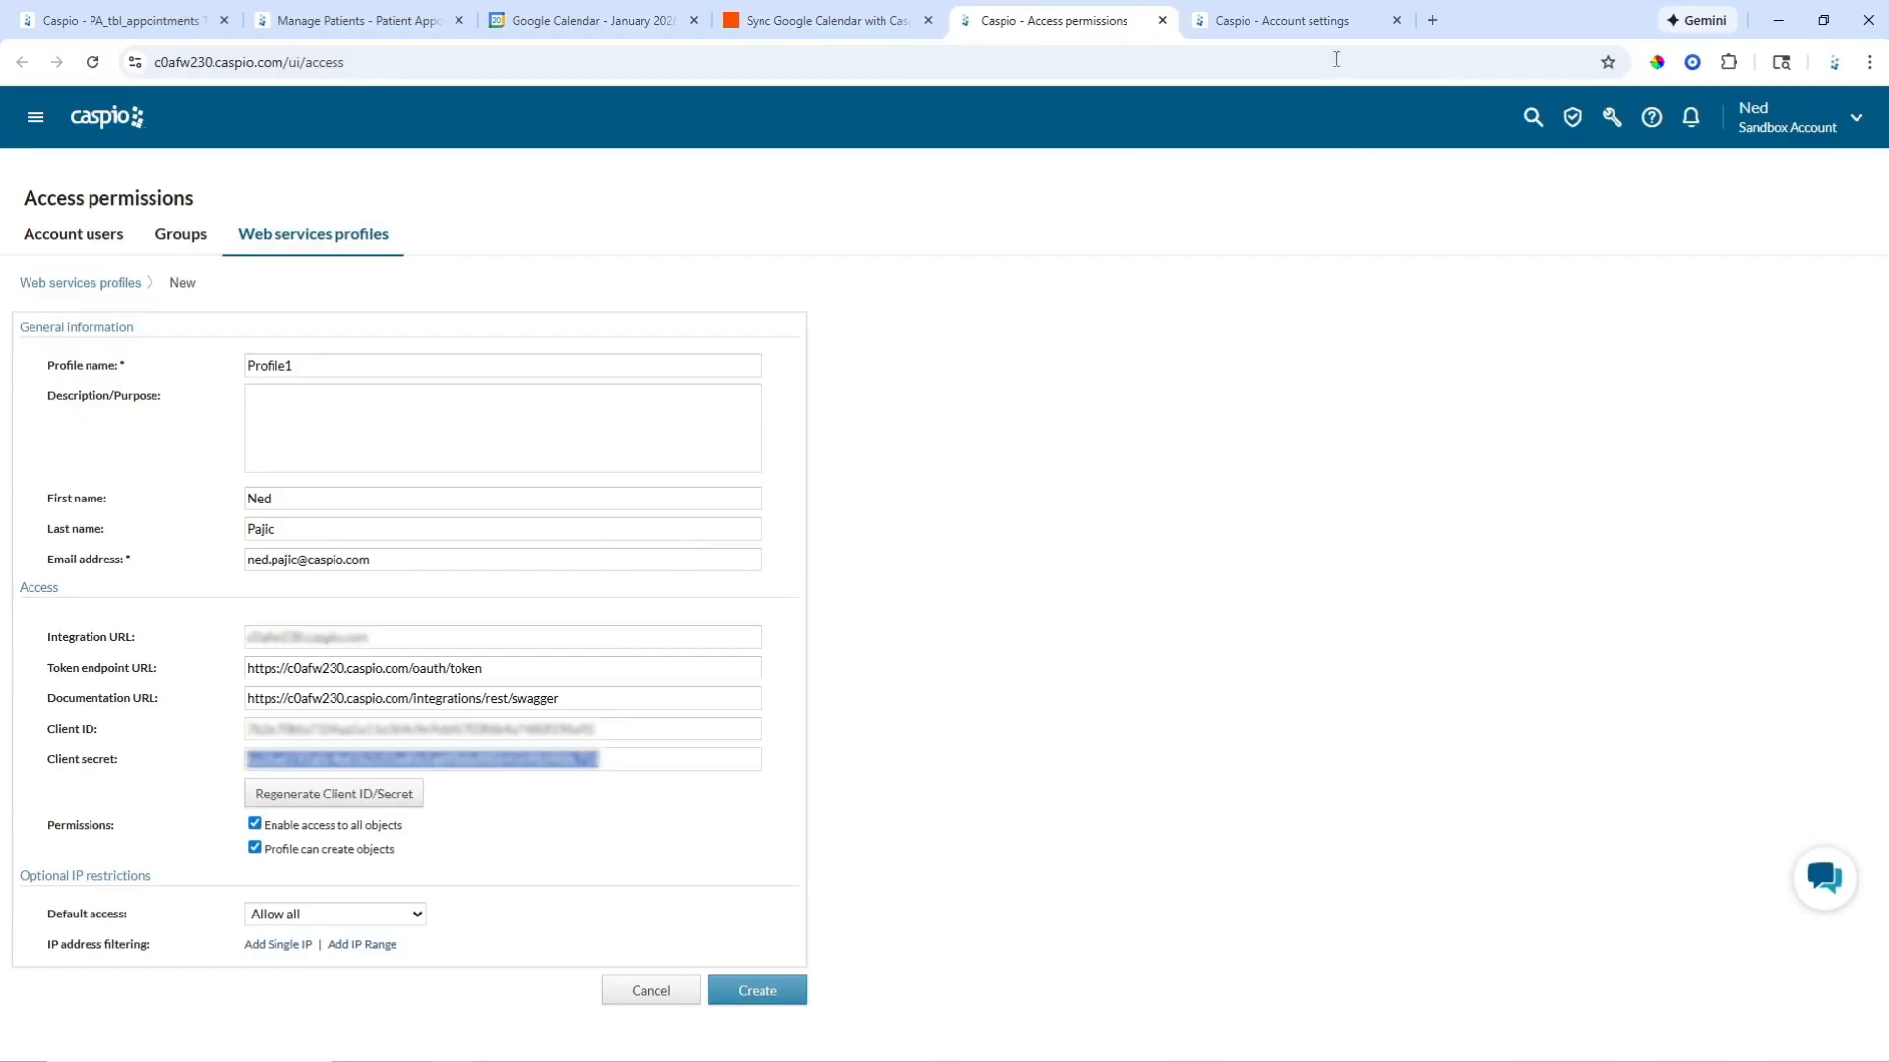
{"action": "left_click", "coordinate": [1308, 32]}
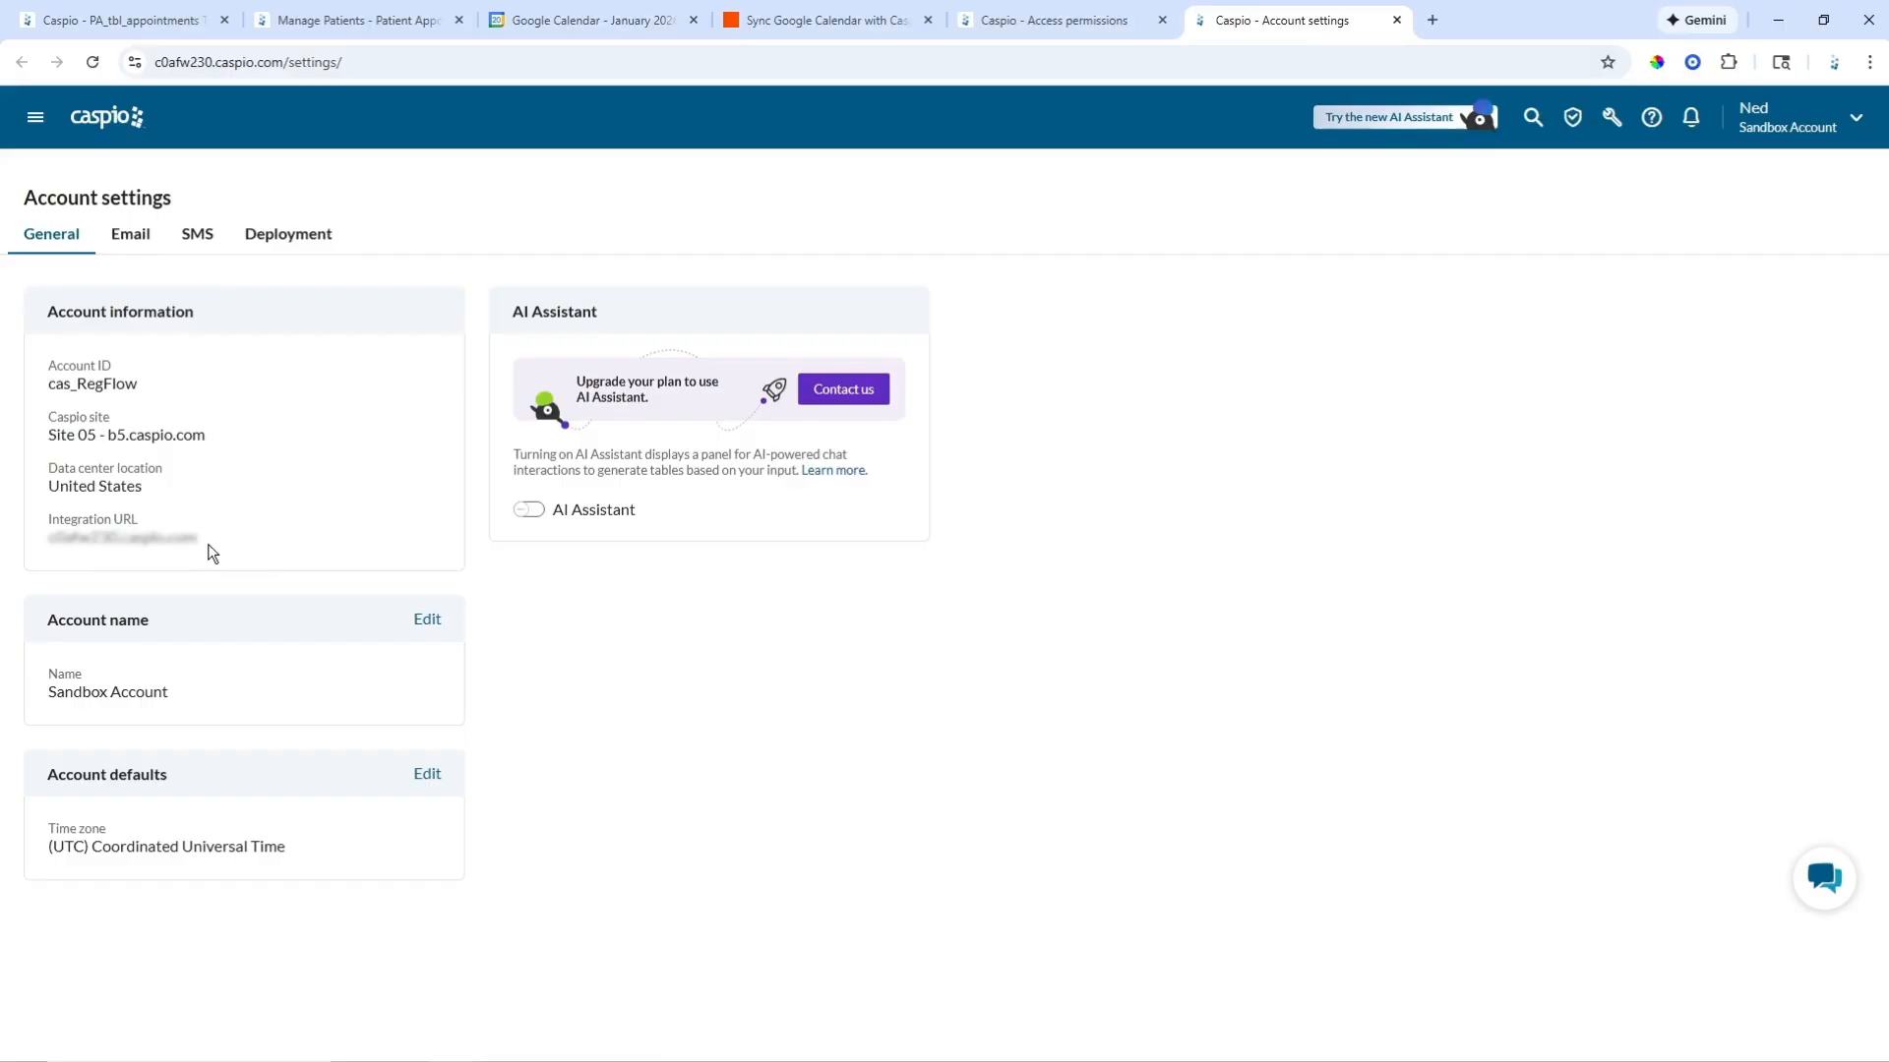
Step: Back in Zapier, review the New Record trigger's table and event sources, and the field mapping of the Create Detailed Event action
{"action": "left_click", "coordinate": [890, 23]}
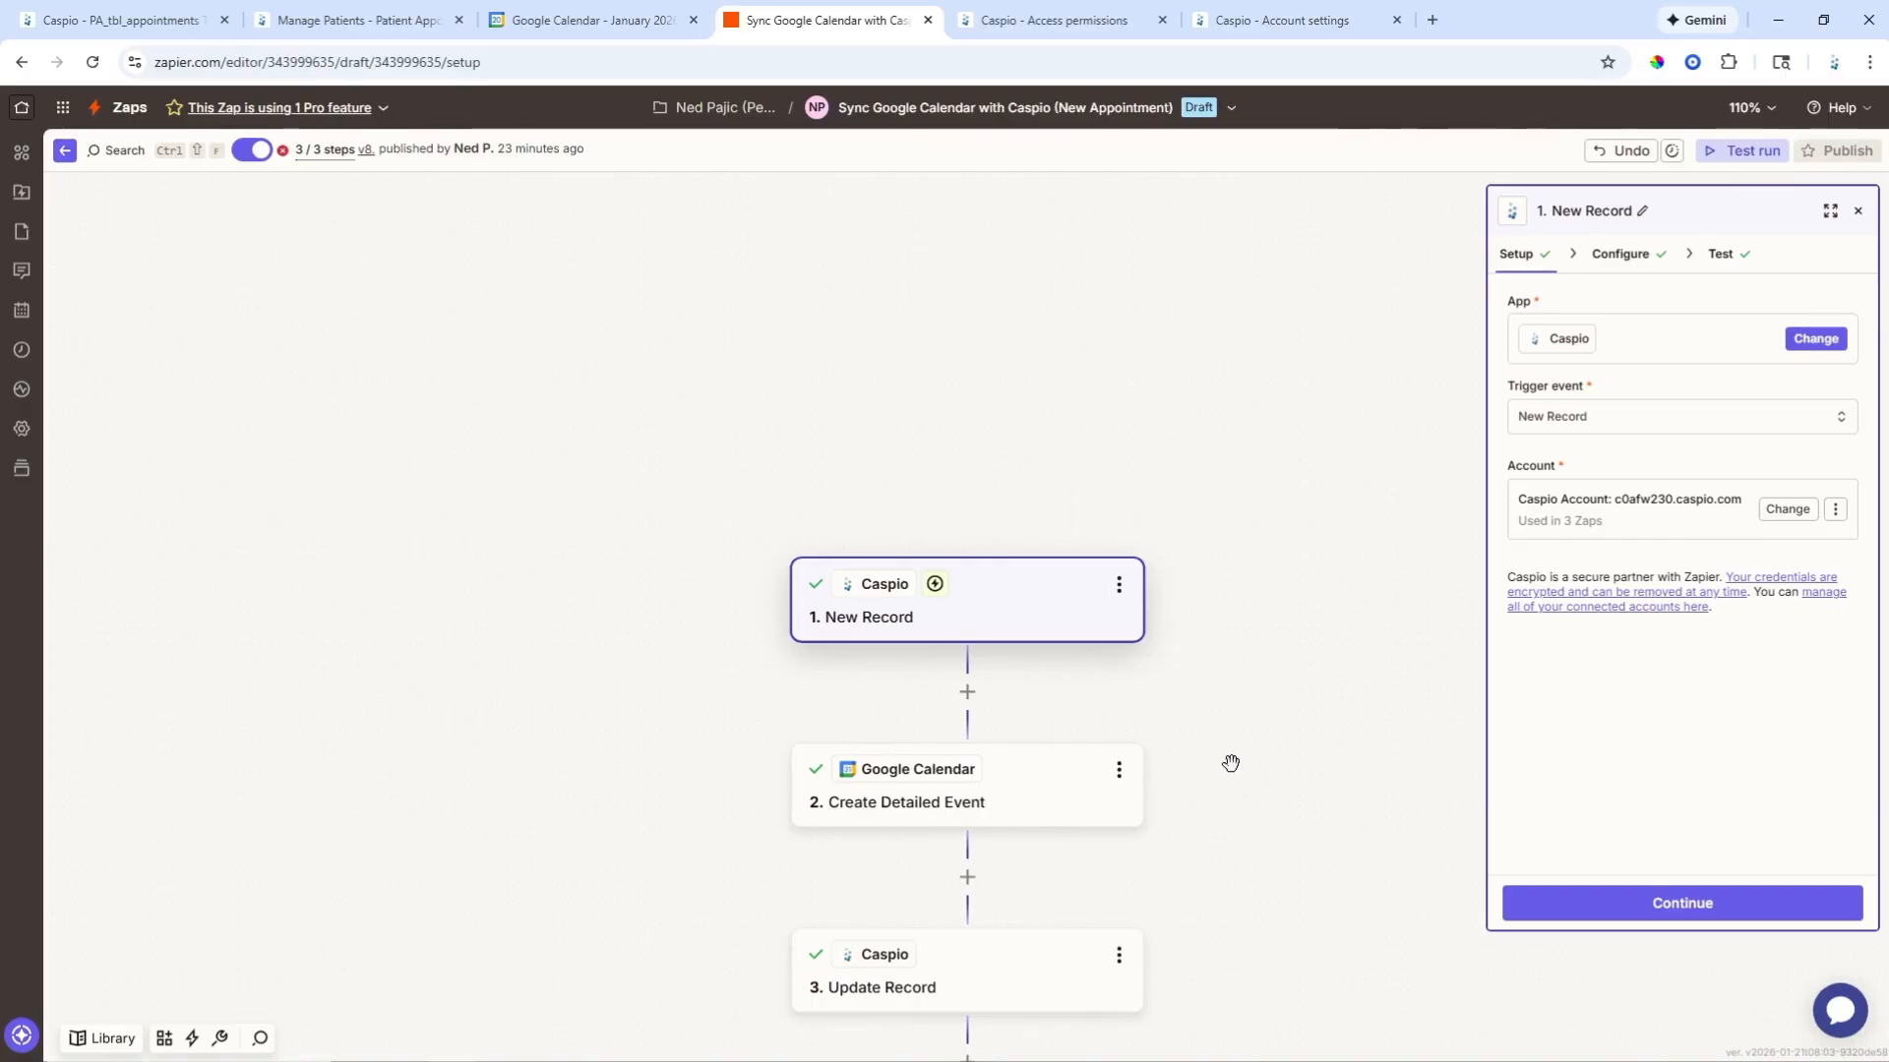
{"action": "left_click", "coordinate": [1625, 254]}
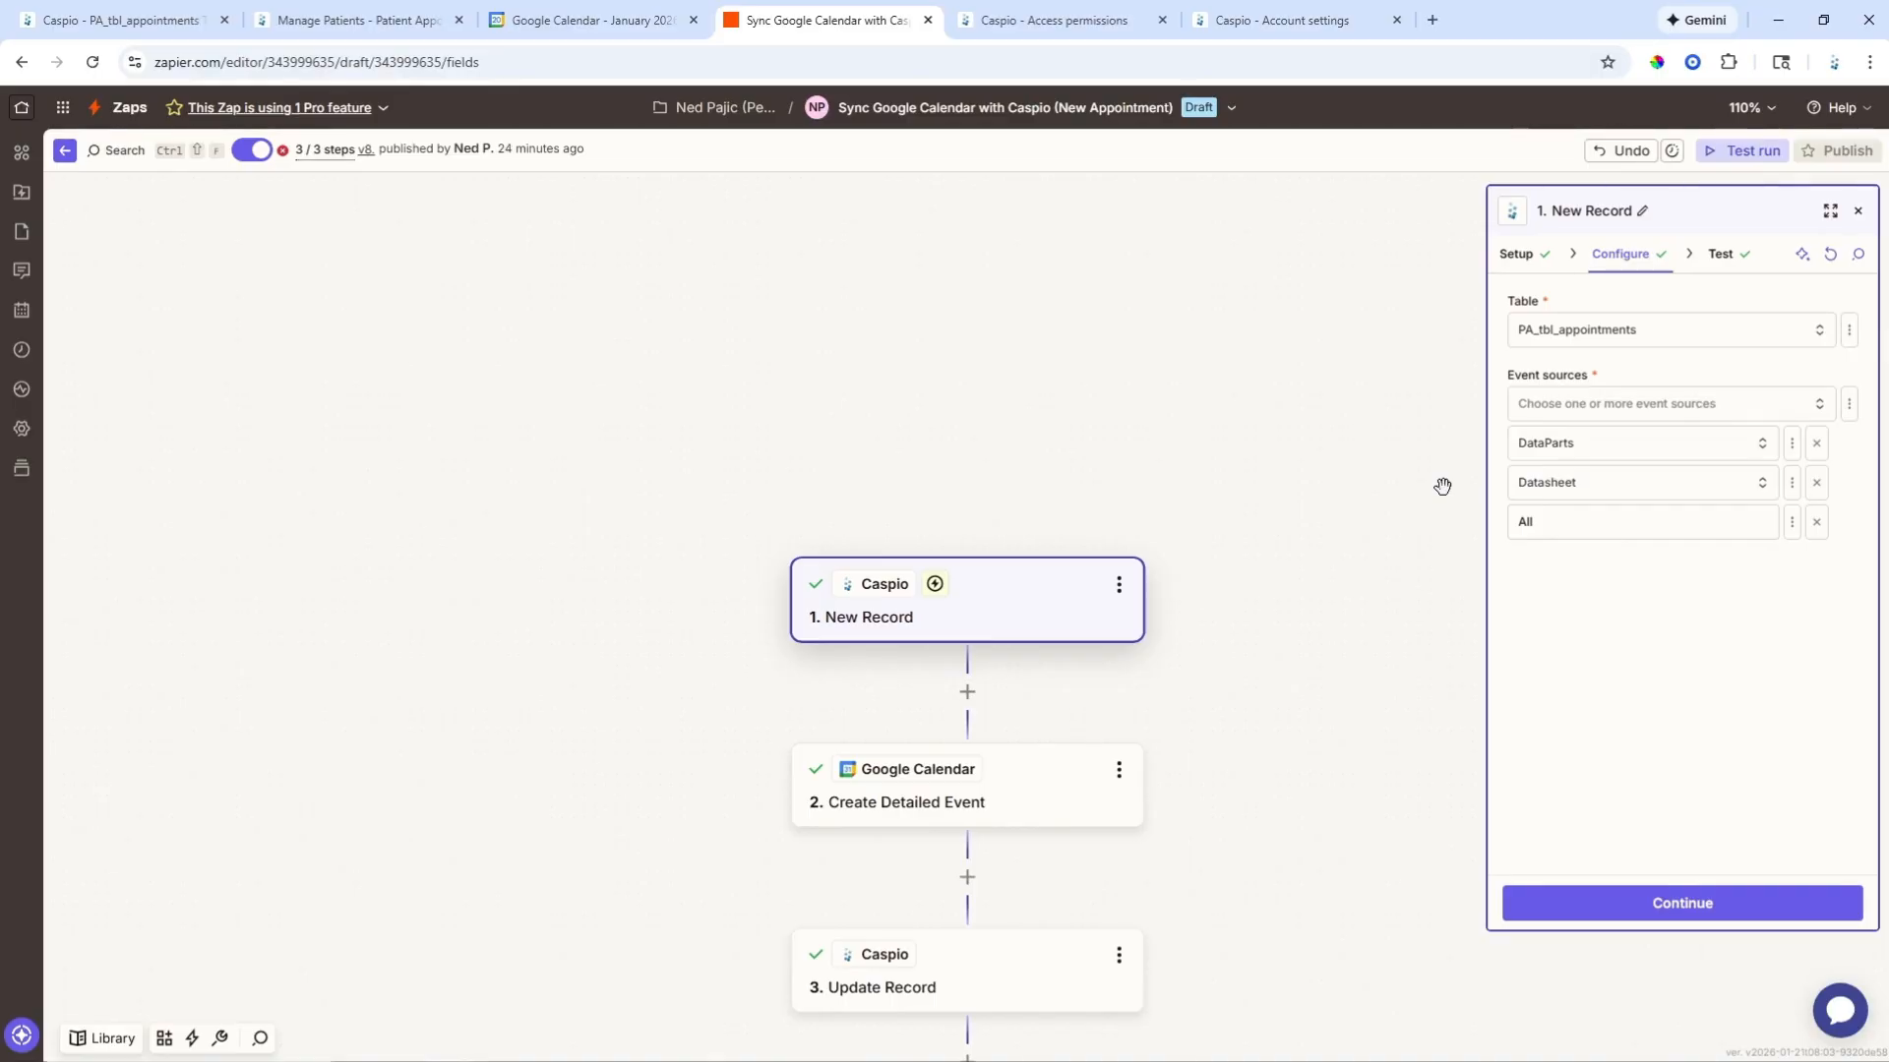
{"action": "left_click", "coordinate": [1045, 809]}
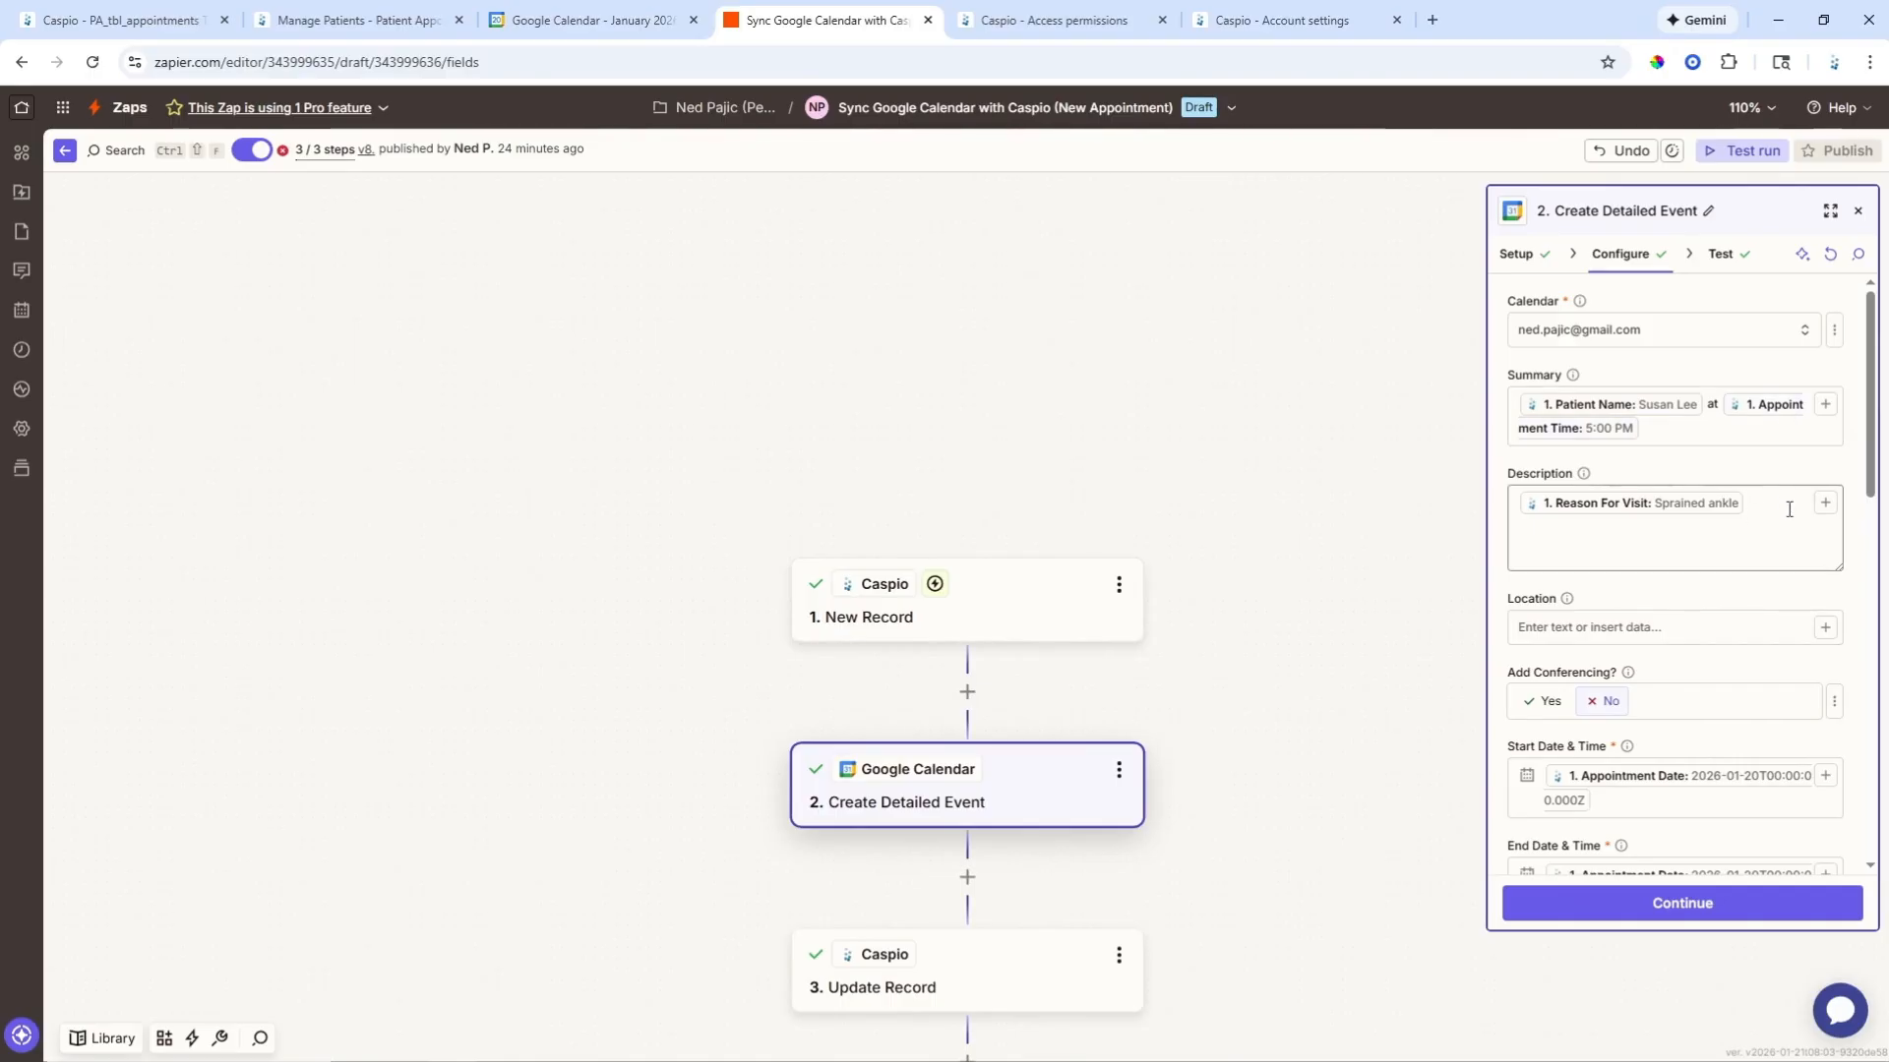
{"action": "scroll", "coordinate": [1773, 503], "scroll_direction": "down", "scroll_amount": 3}
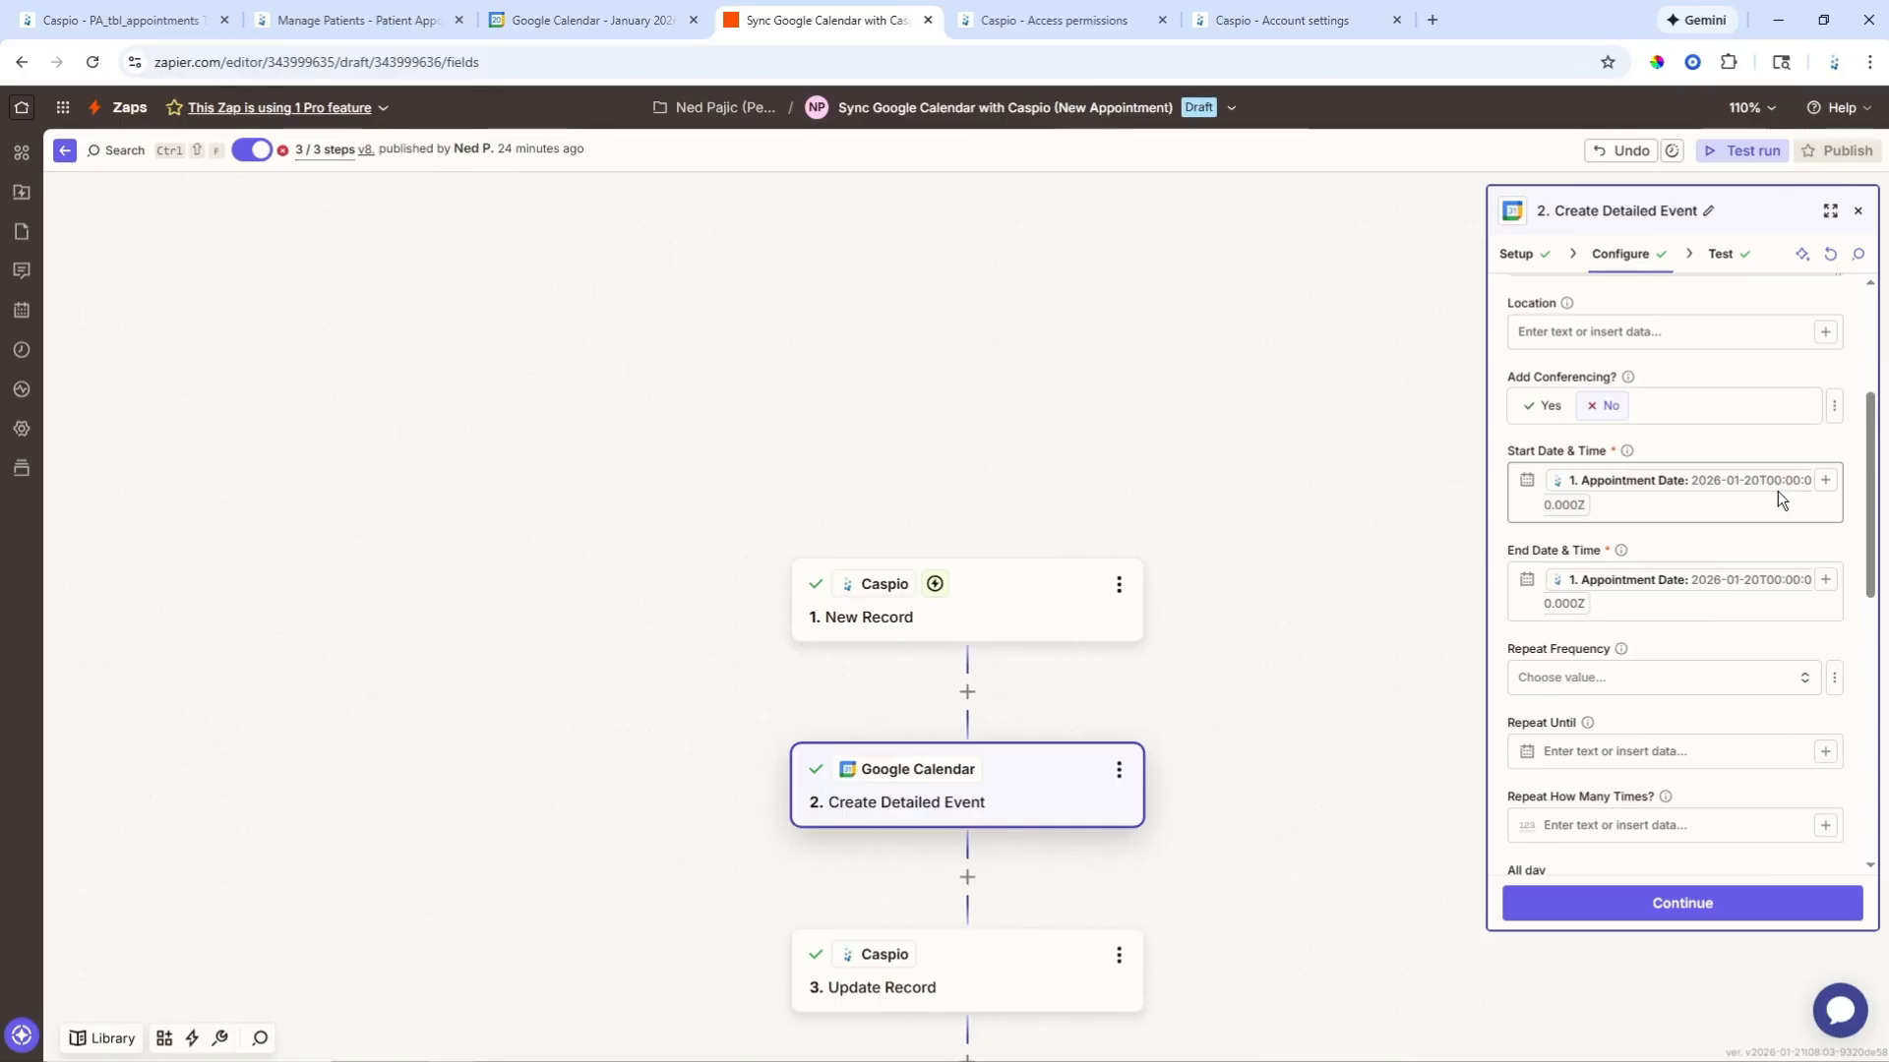
{"action": "scroll", "coordinate": [1779, 492], "scroll_direction": "down", "scroll_amount": 4}
{"action": "scroll", "coordinate": [1779, 492], "scroll_direction": "down", "scroll_amount": 4}
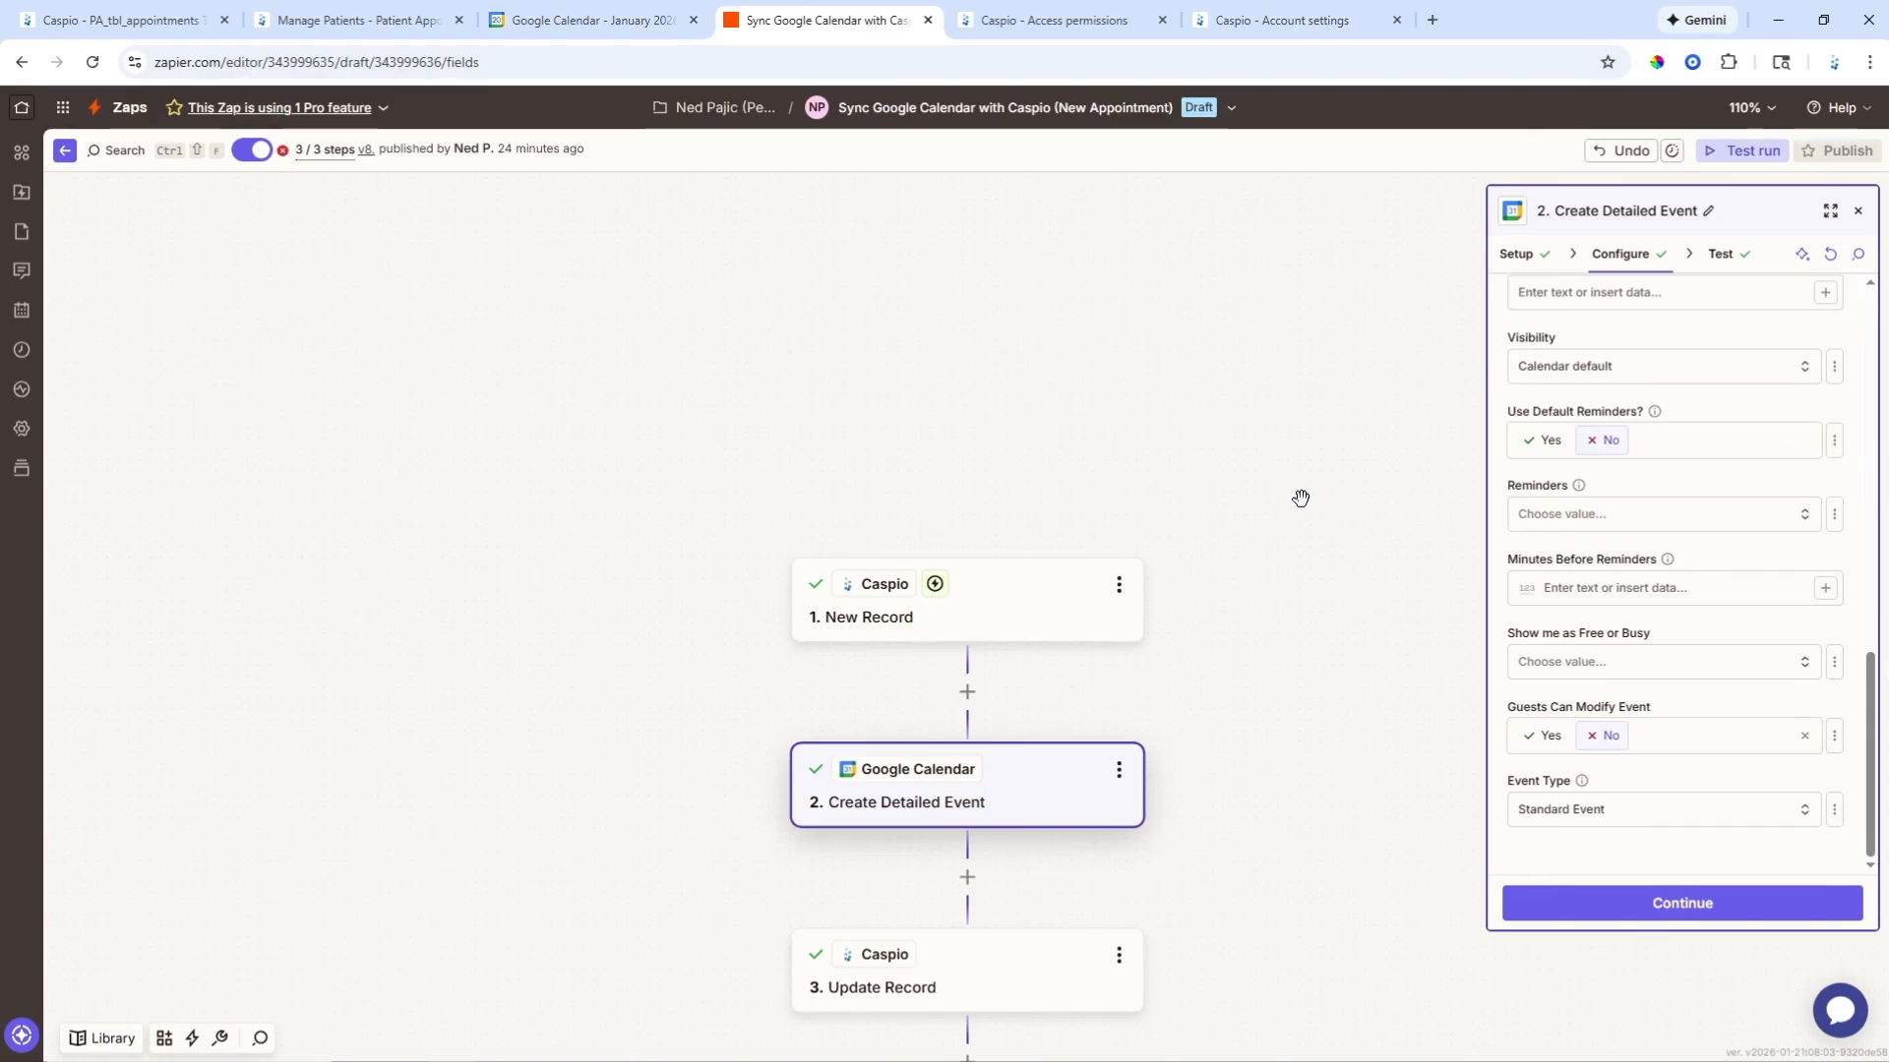
Step: Examine the Update Record action's configuration, from the Appointment_ID filter to the GoogleEventID mapping
{"action": "left_click", "coordinate": [1037, 979]}
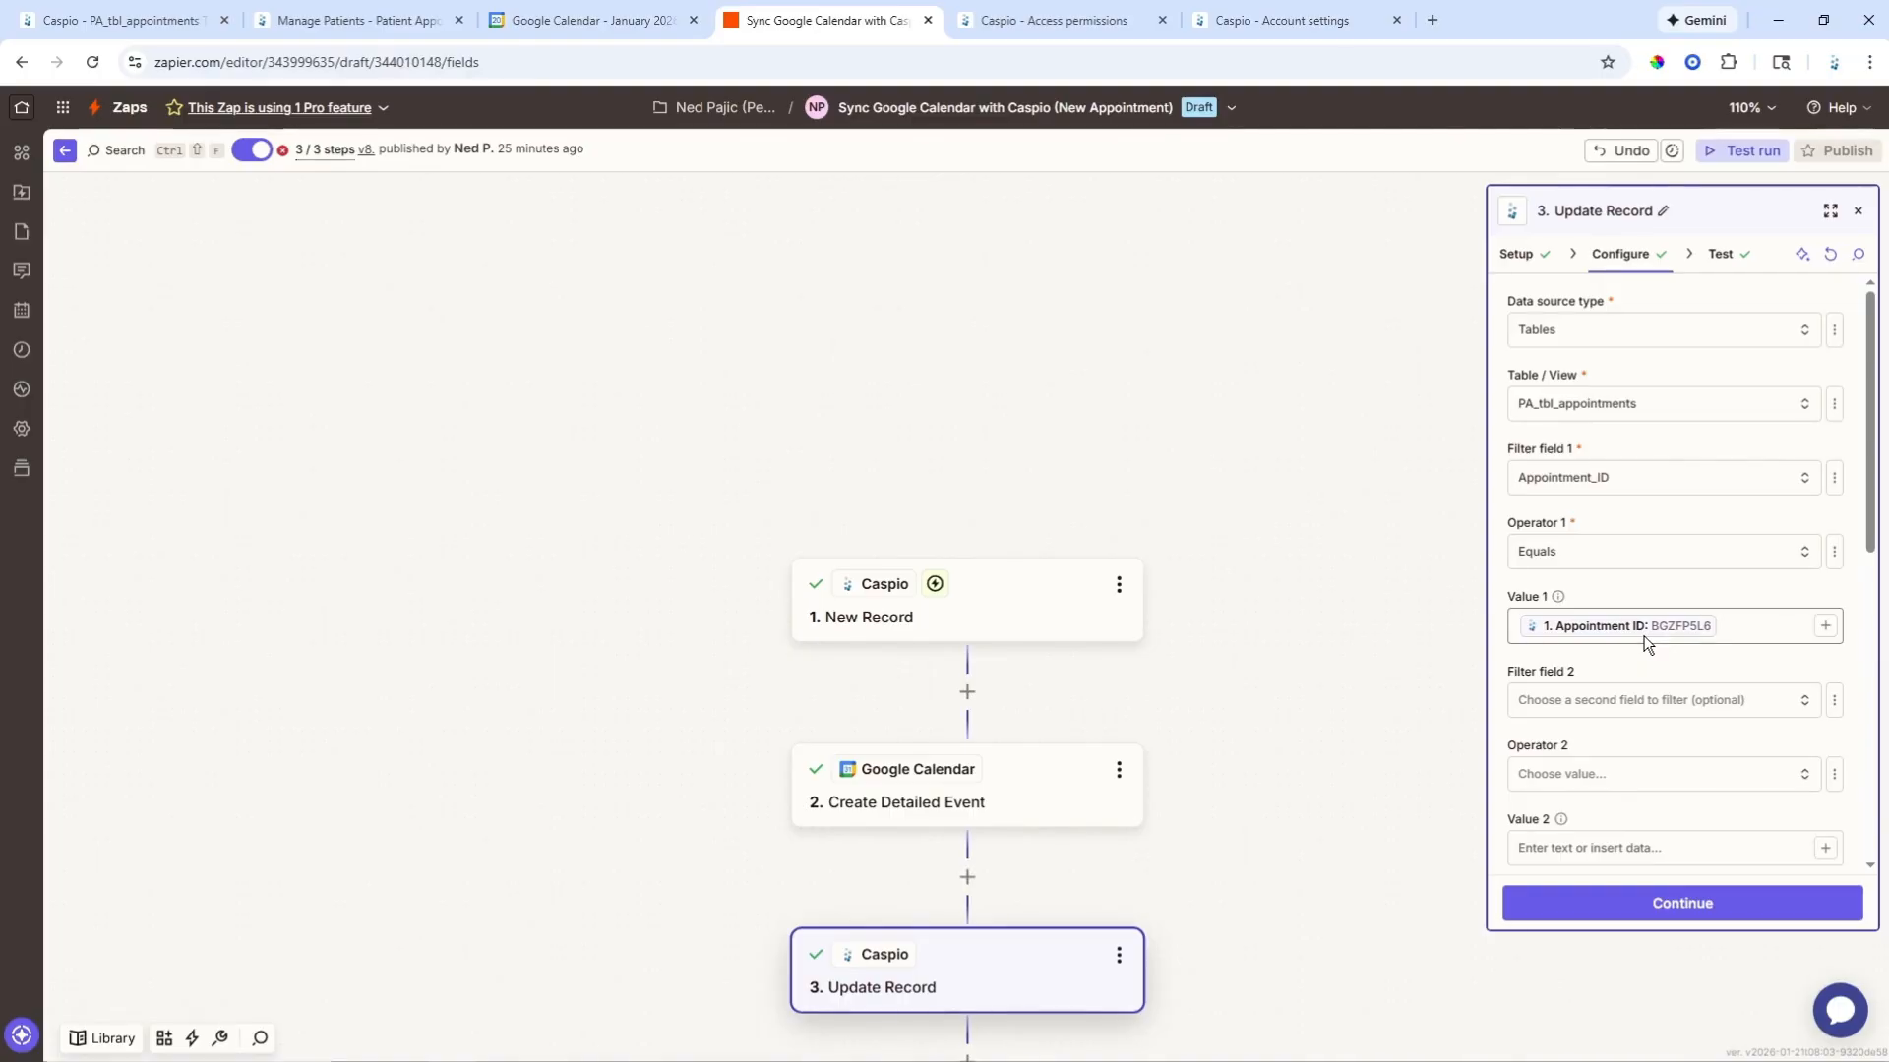
{"action": "scroll", "coordinate": [1653, 634], "scroll_direction": "down", "scroll_amount": 5}
{"action": "scroll", "coordinate": [1655, 631], "scroll_direction": "down", "scroll_amount": 2}
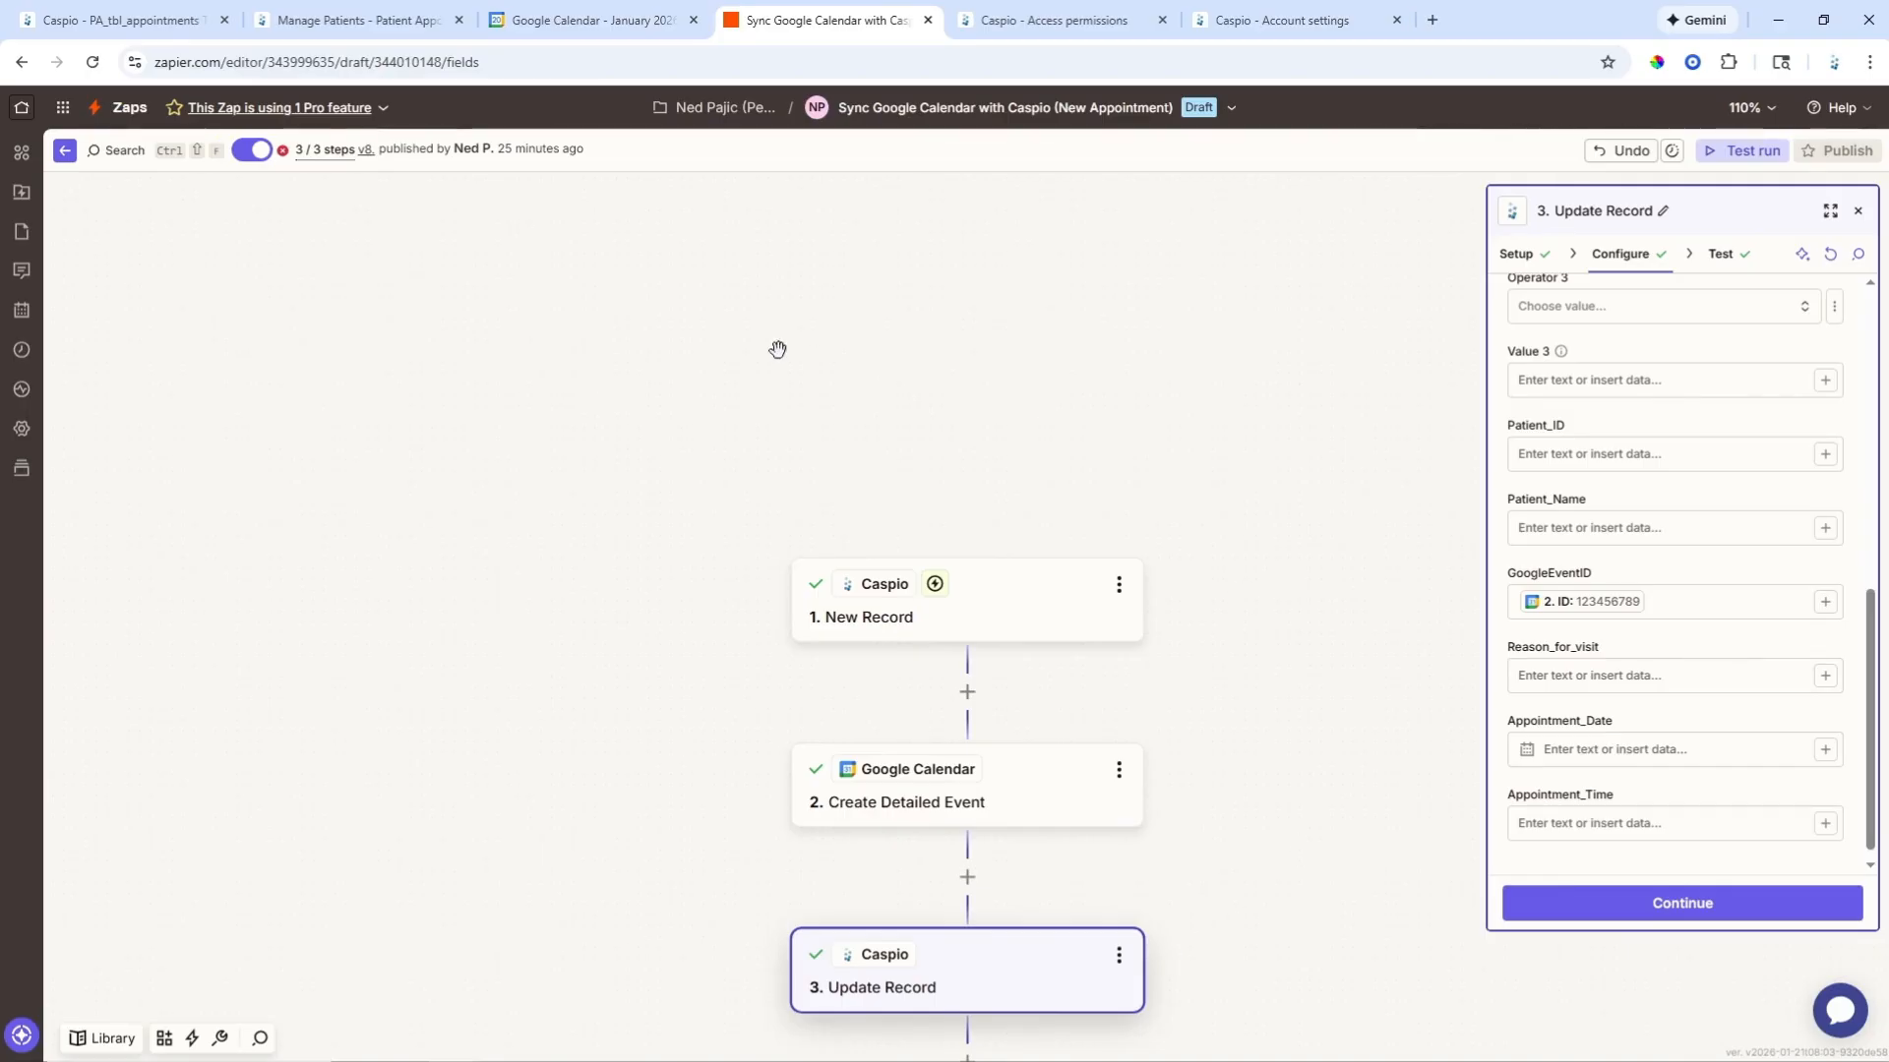
Step: Open the "Sync Google Calendar with Caspio (Update Appointment)" Zap for editing and review the Updated Record trigger's event options, table and event sources
{"action": "left_click", "coordinate": [130, 110]}
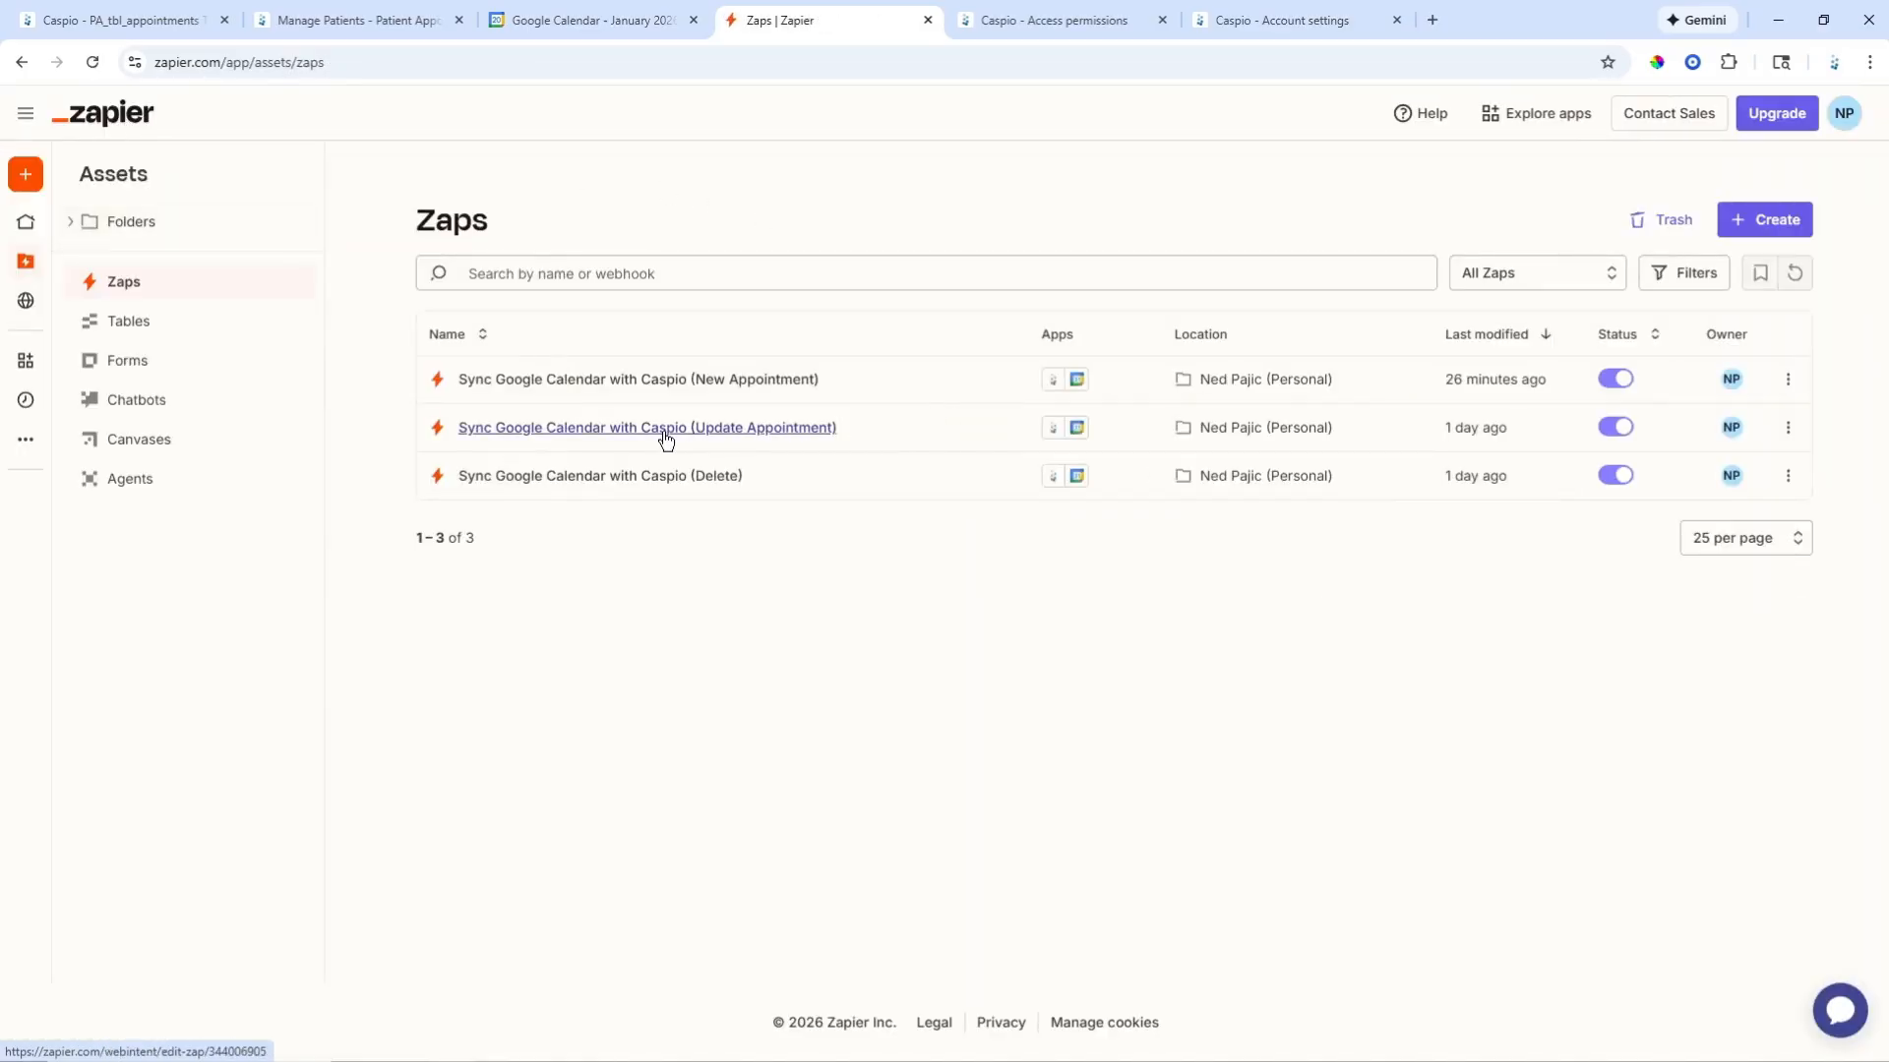
{"action": "left_click", "coordinate": [666, 428]}
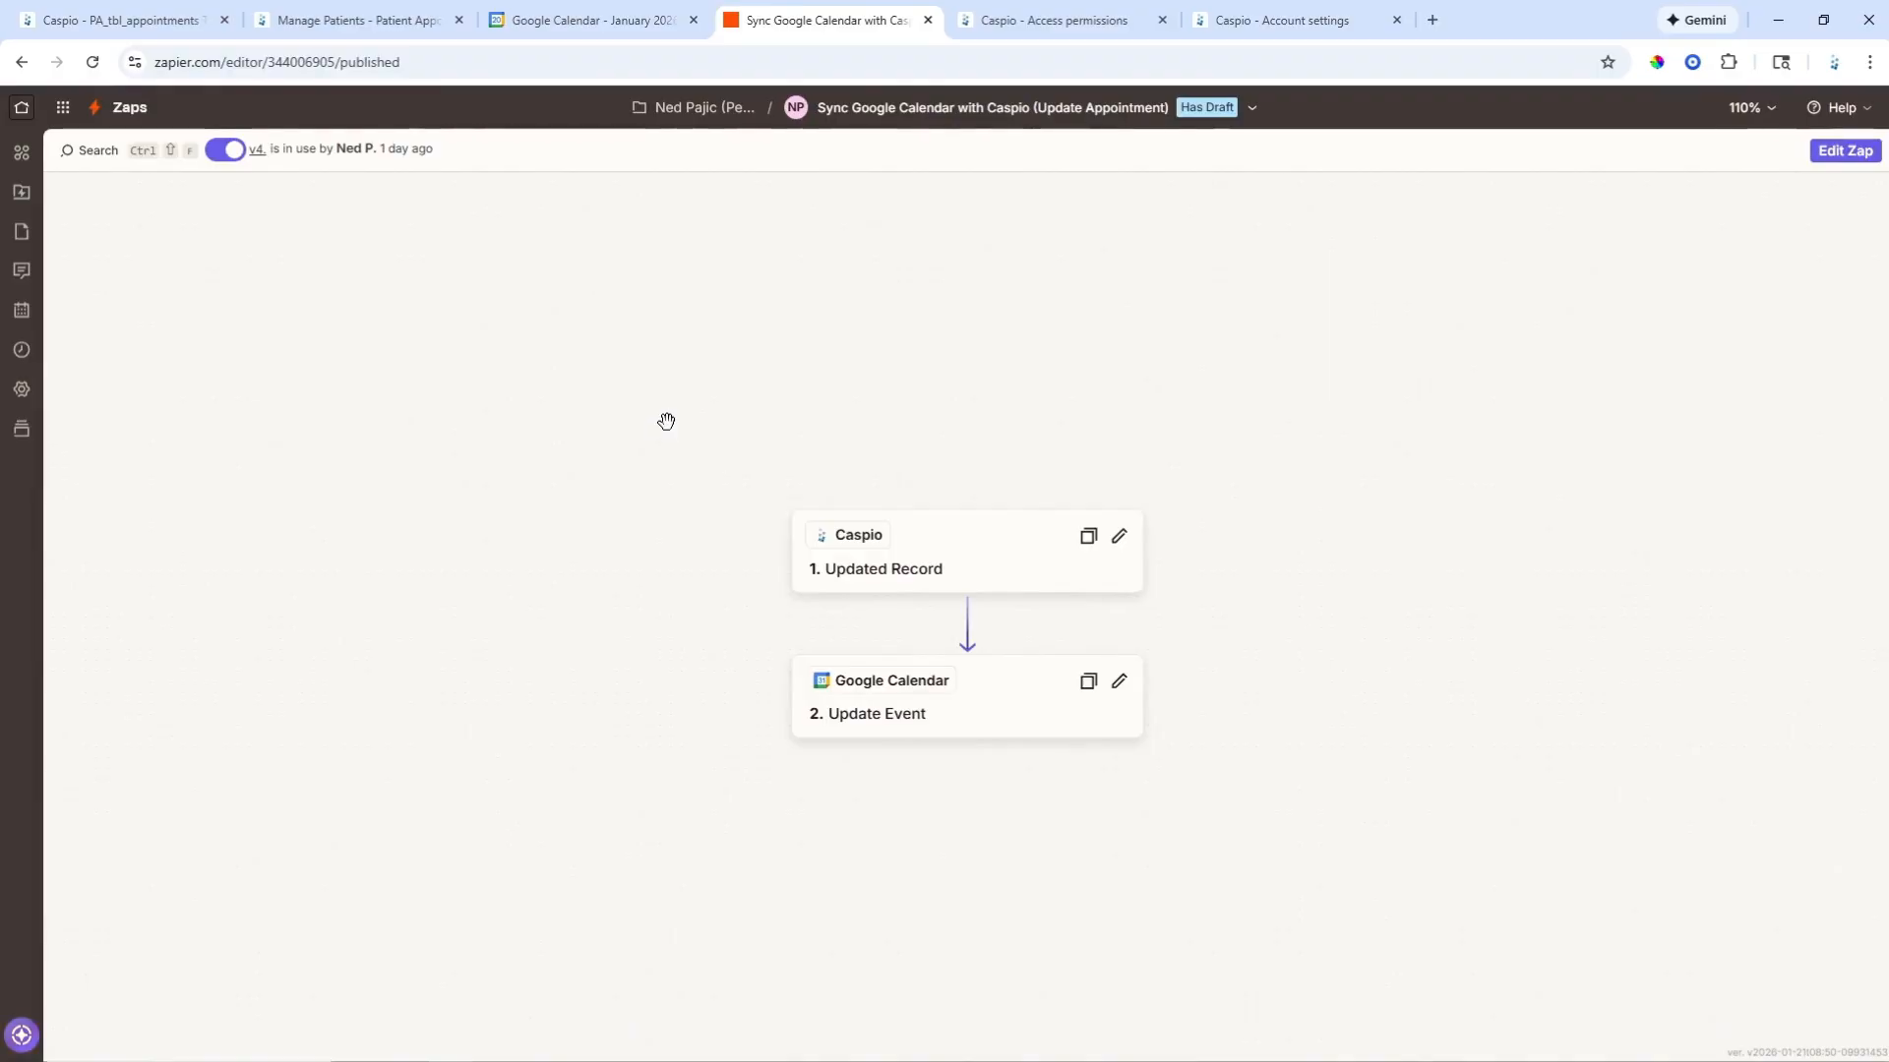
{"action": "left_click", "coordinate": [953, 548]}
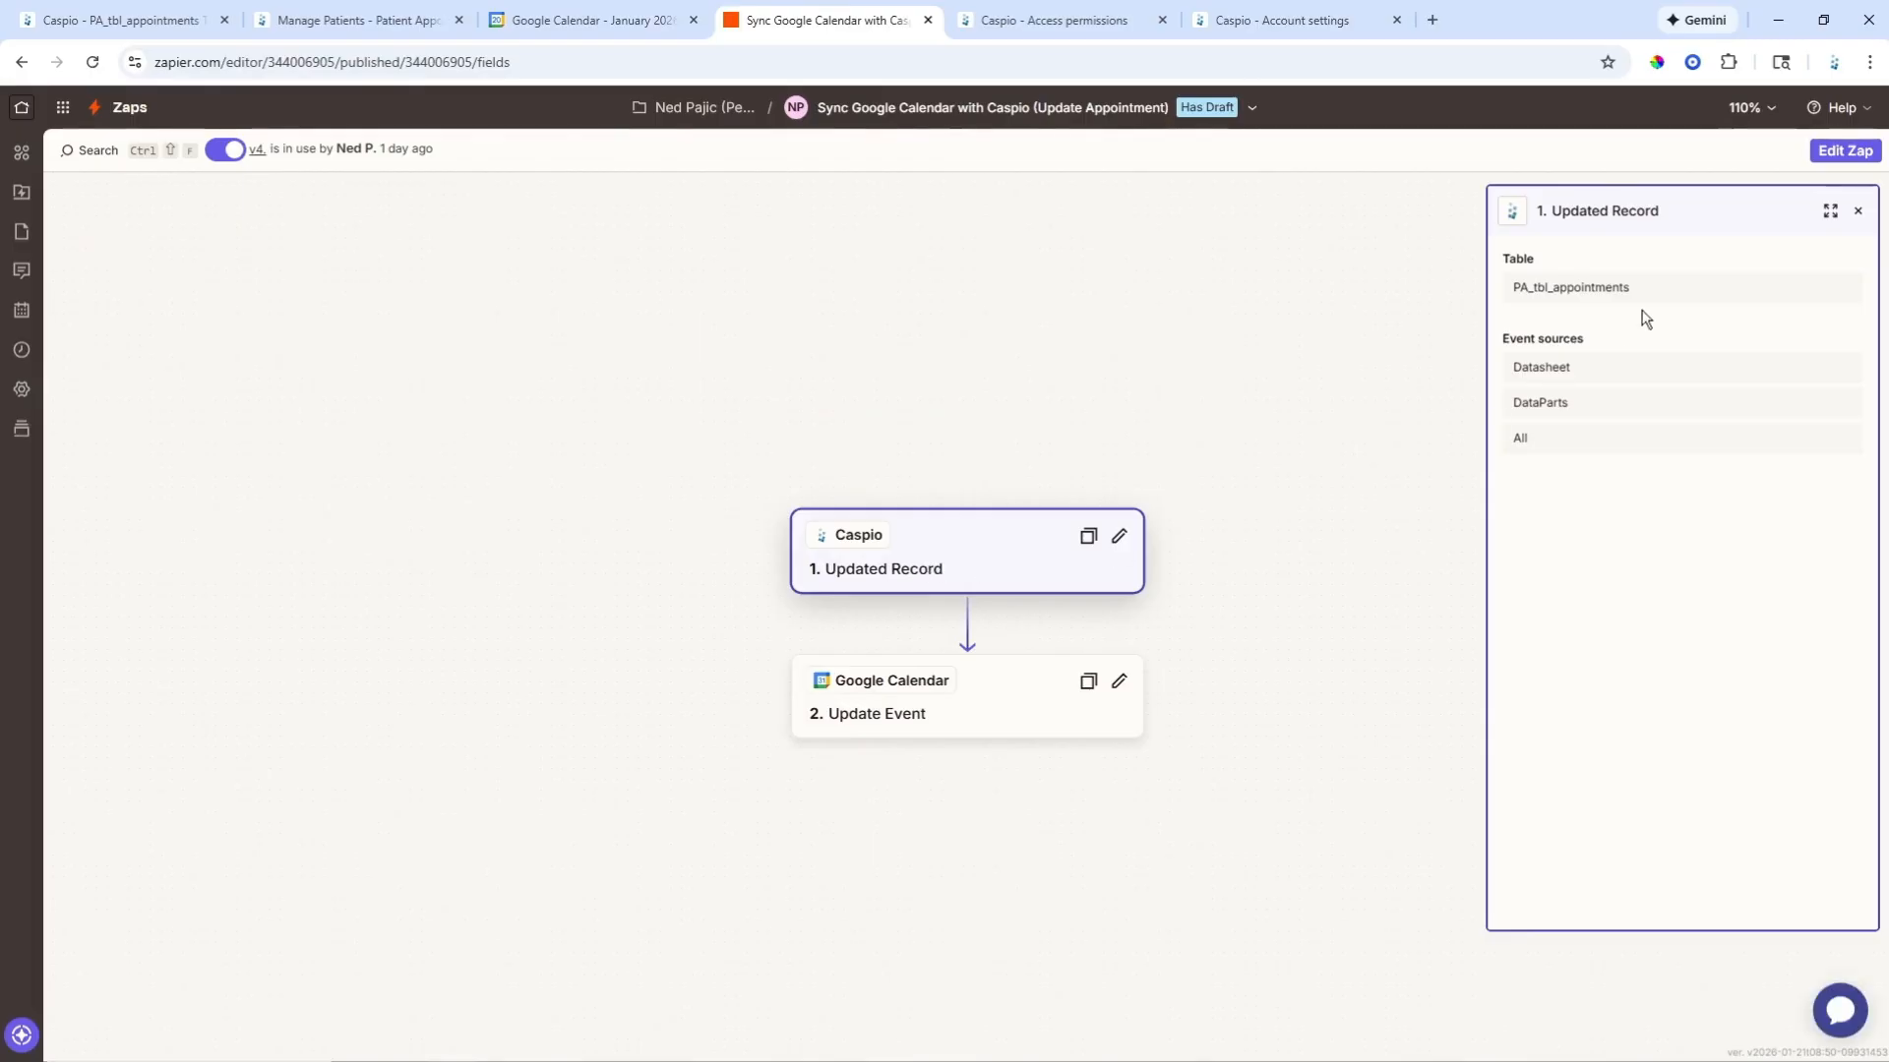
{"action": "left_click", "coordinate": [1844, 150]}
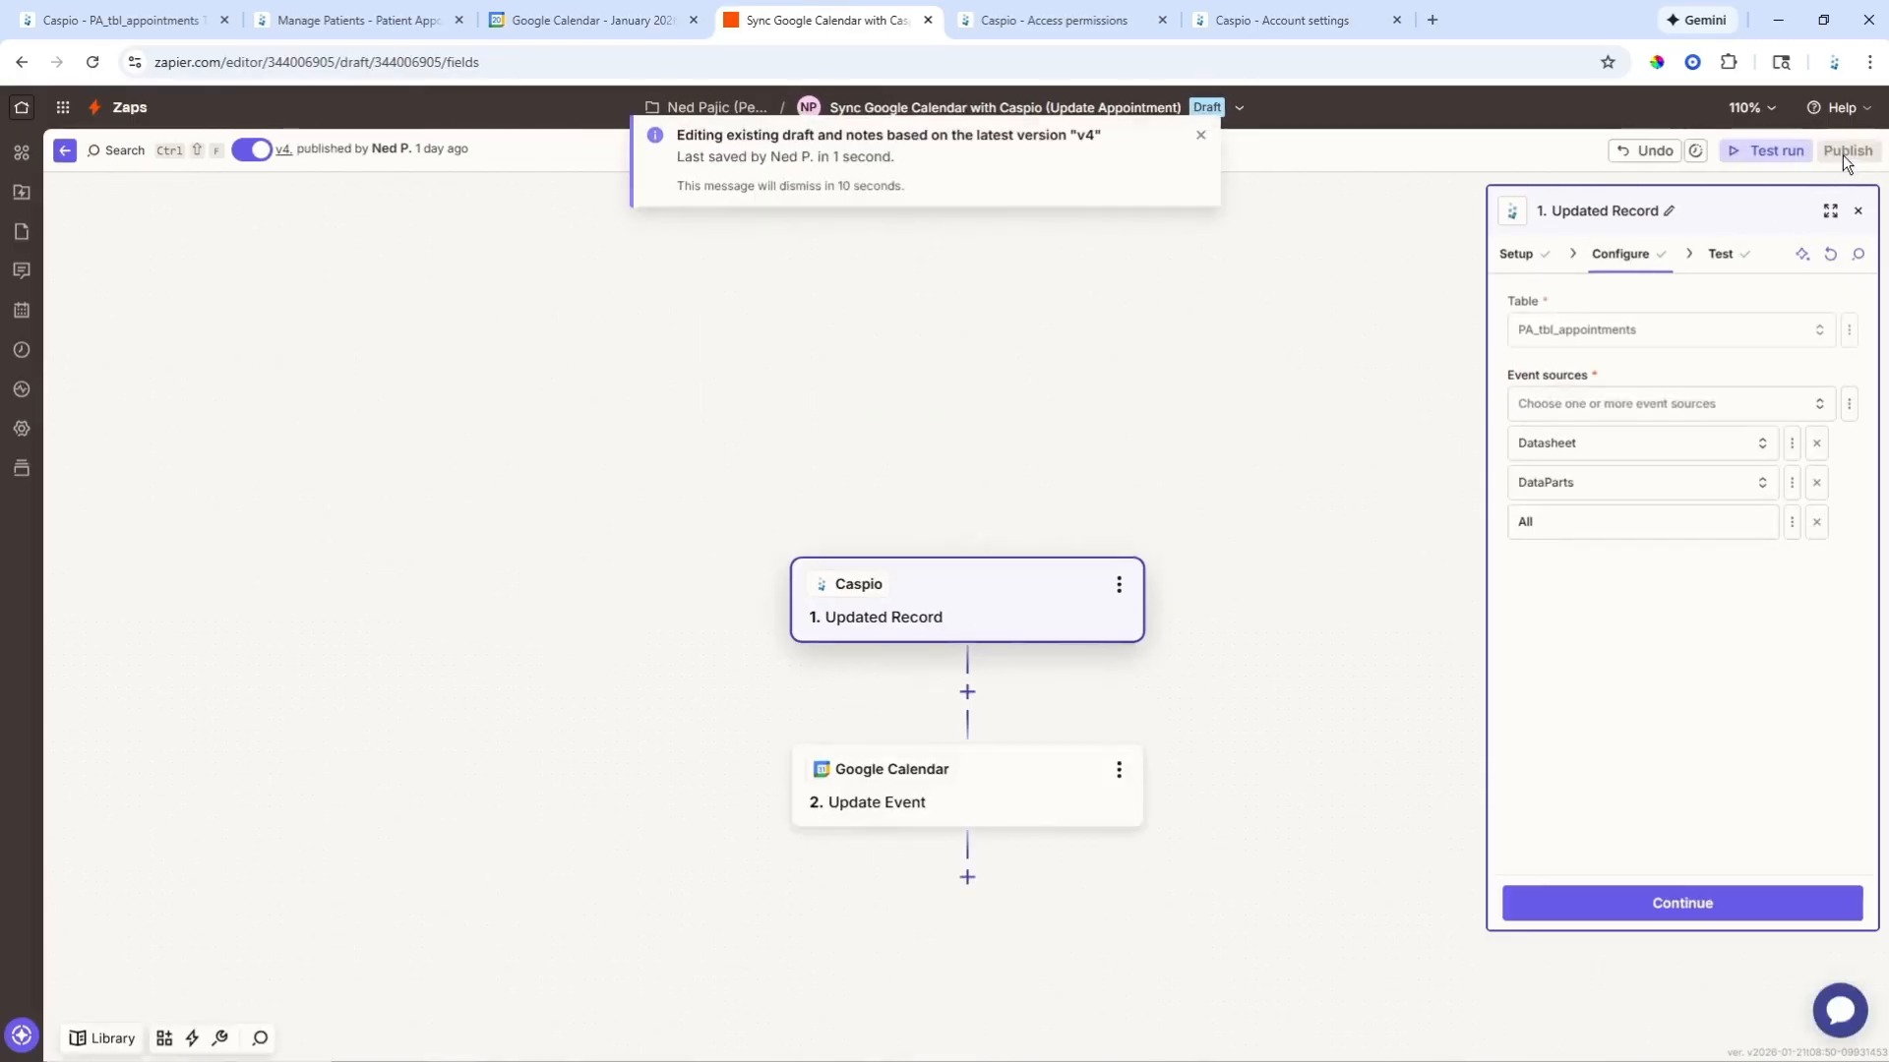
{"action": "left_click", "coordinate": [1513, 255]}
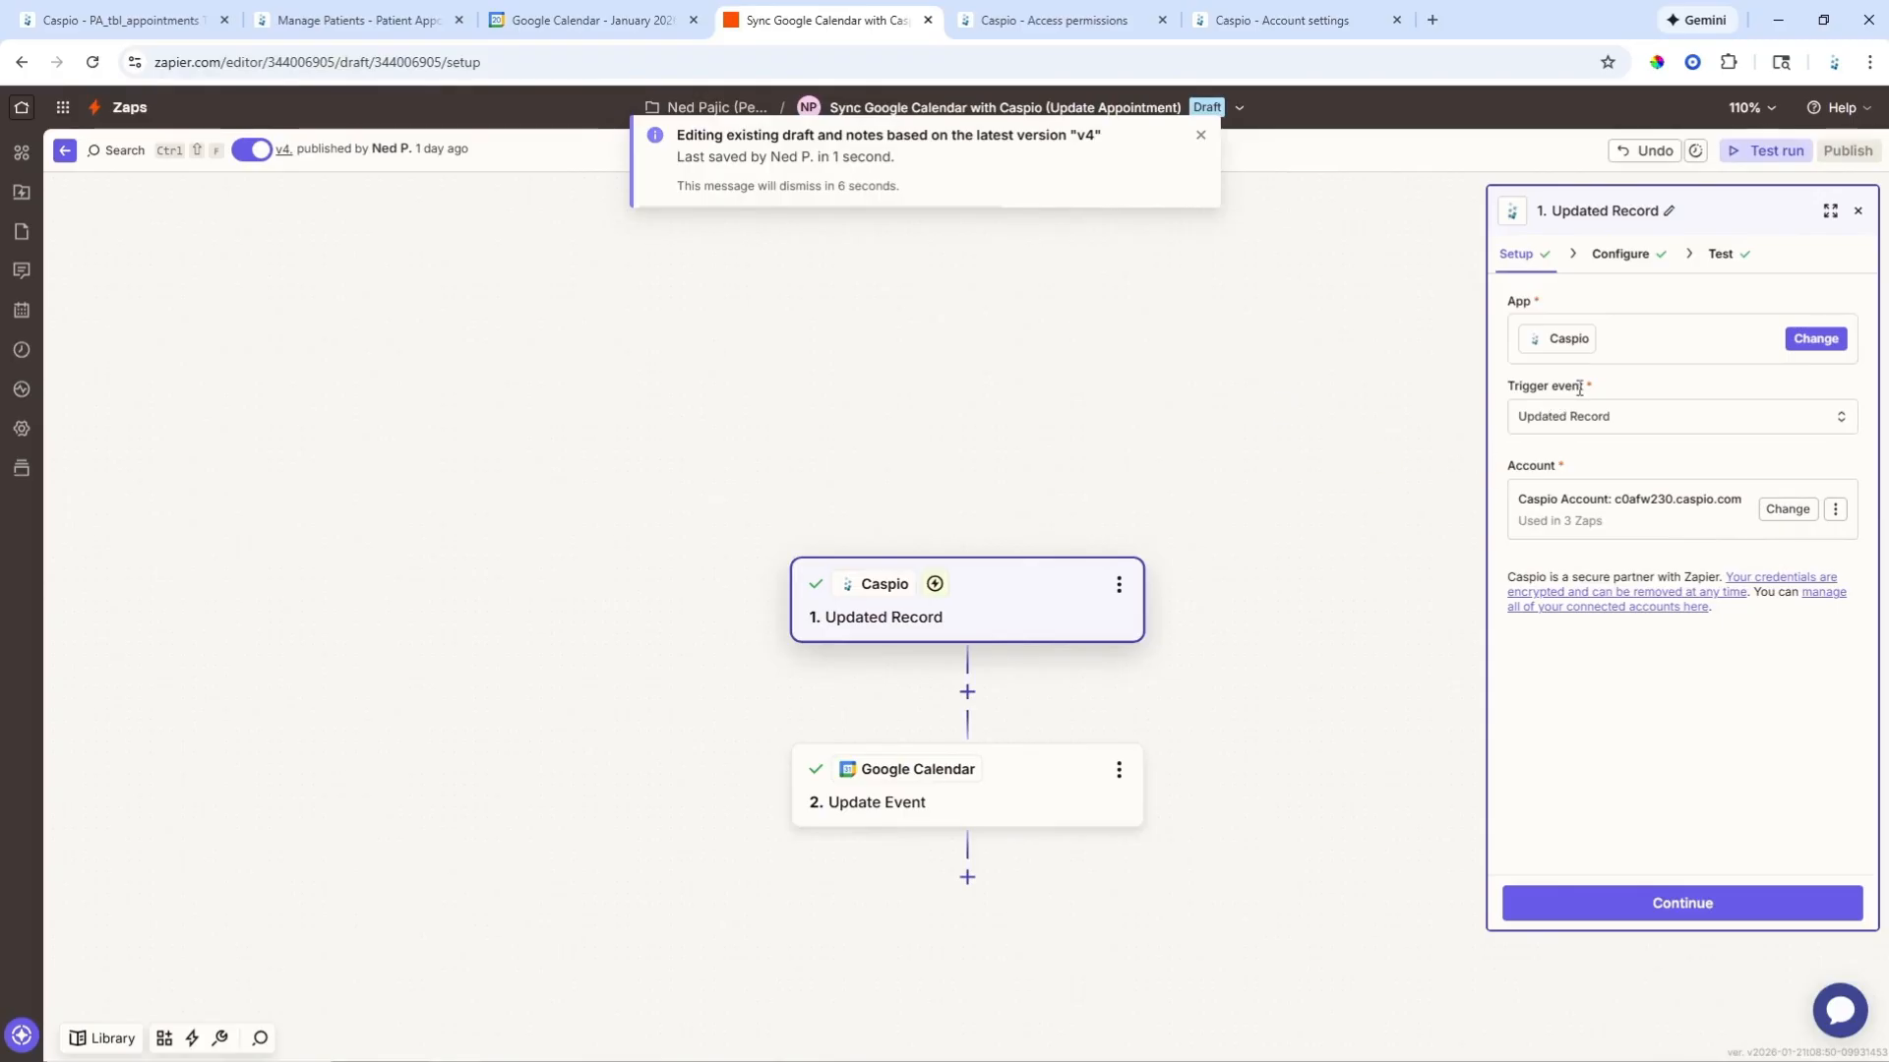
{"action": "left_click", "coordinate": [1626, 424]}
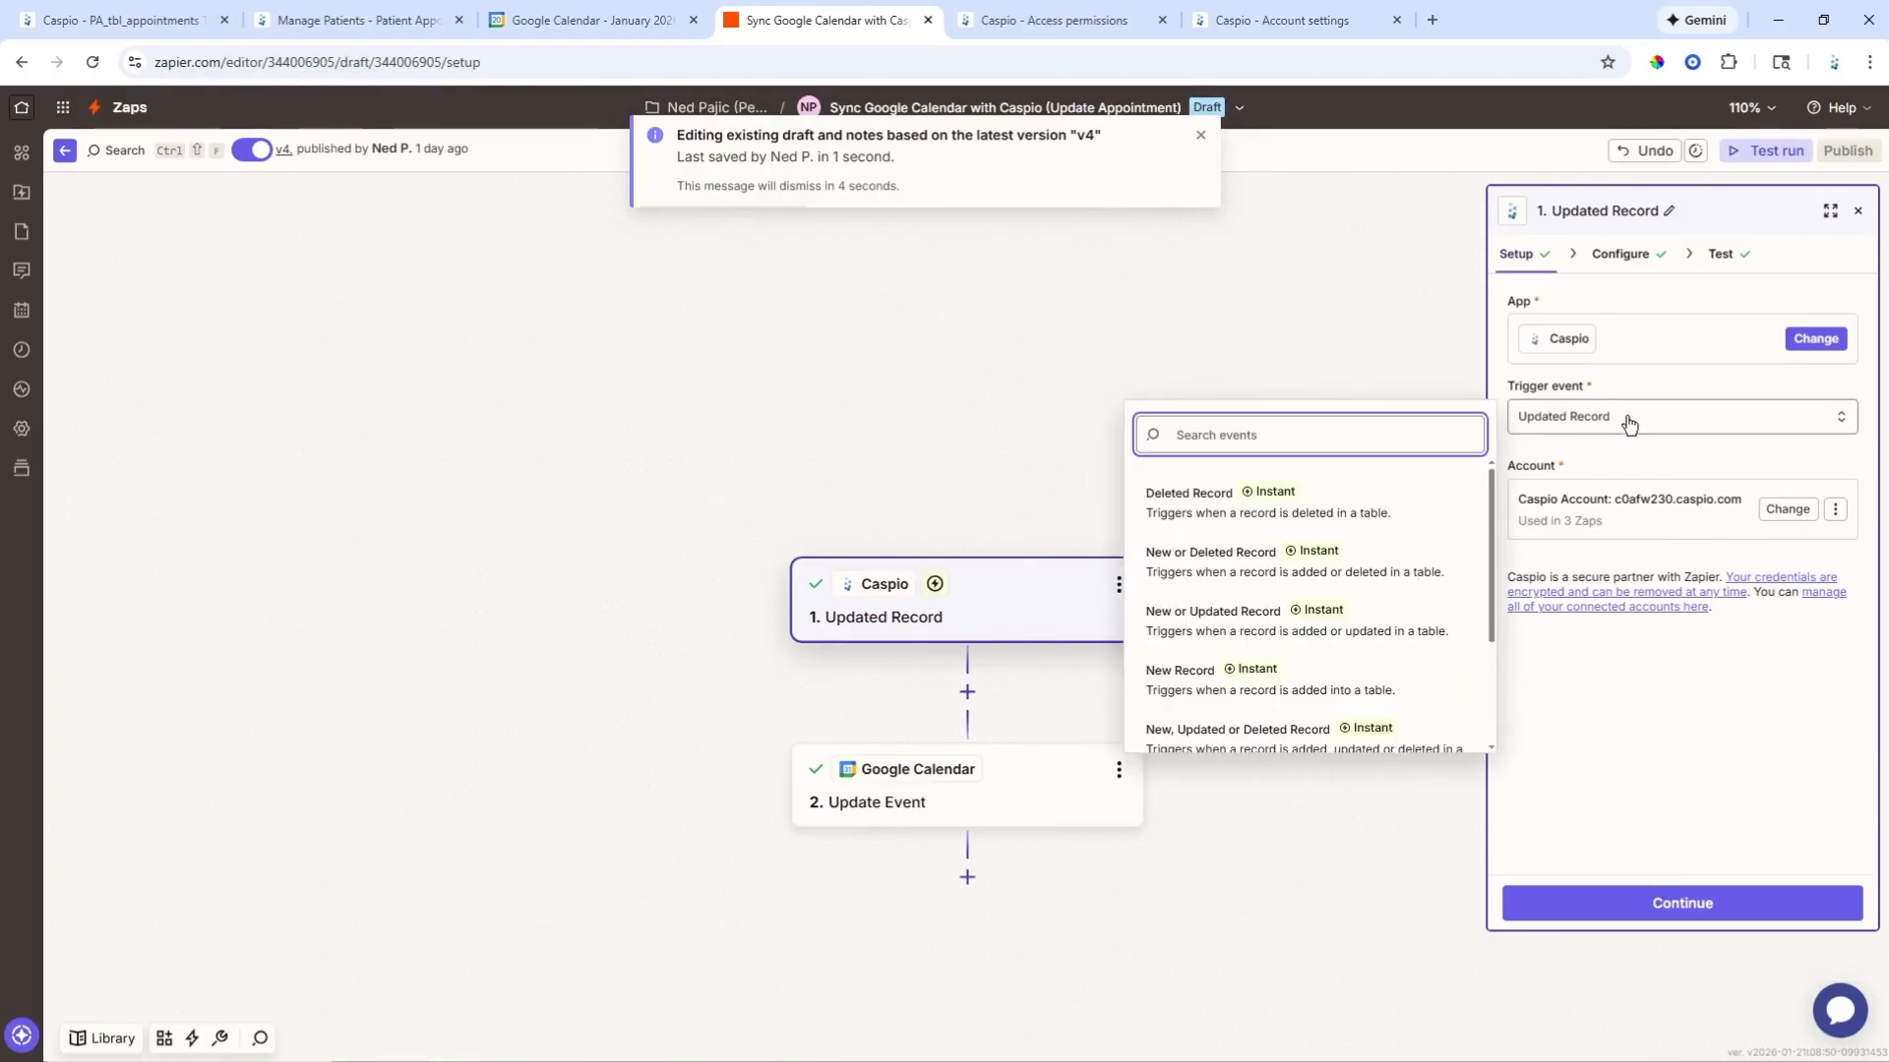
{"action": "left_click", "coordinate": [1628, 423]}
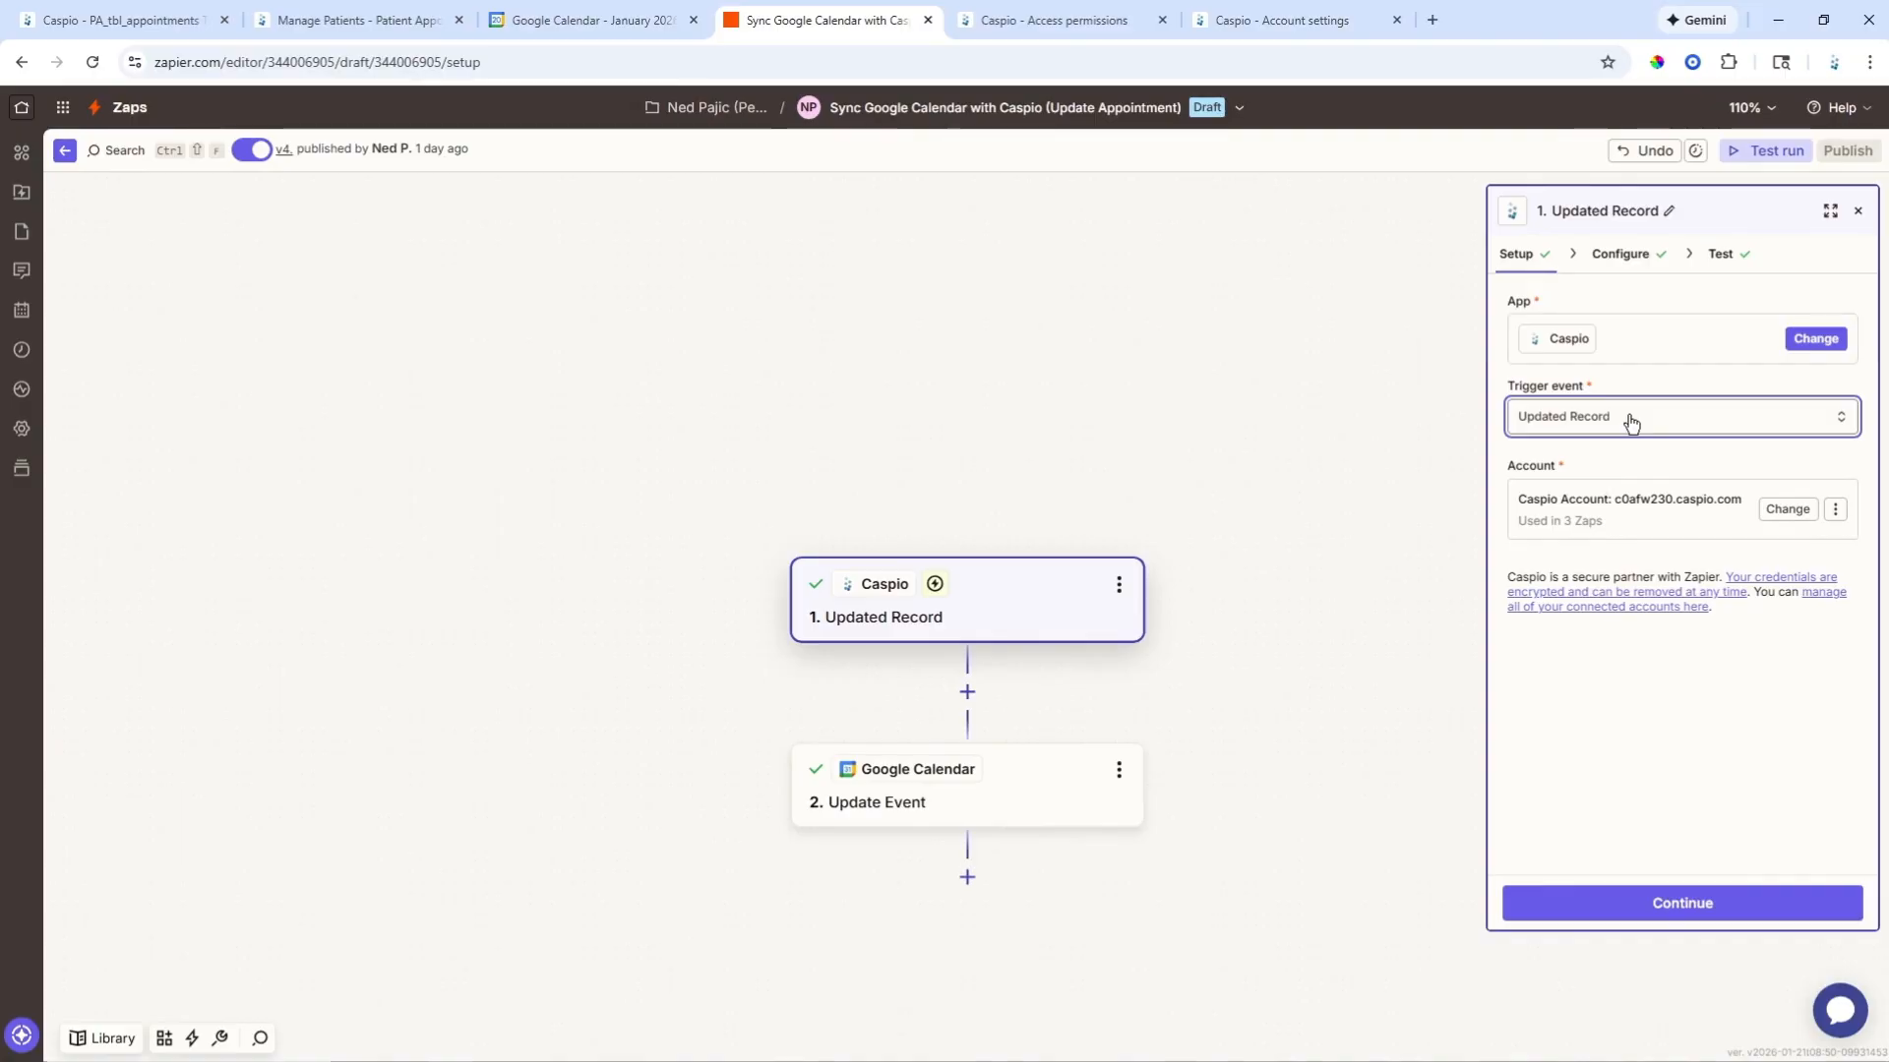
{"action": "left_click", "coordinate": [1623, 255]}
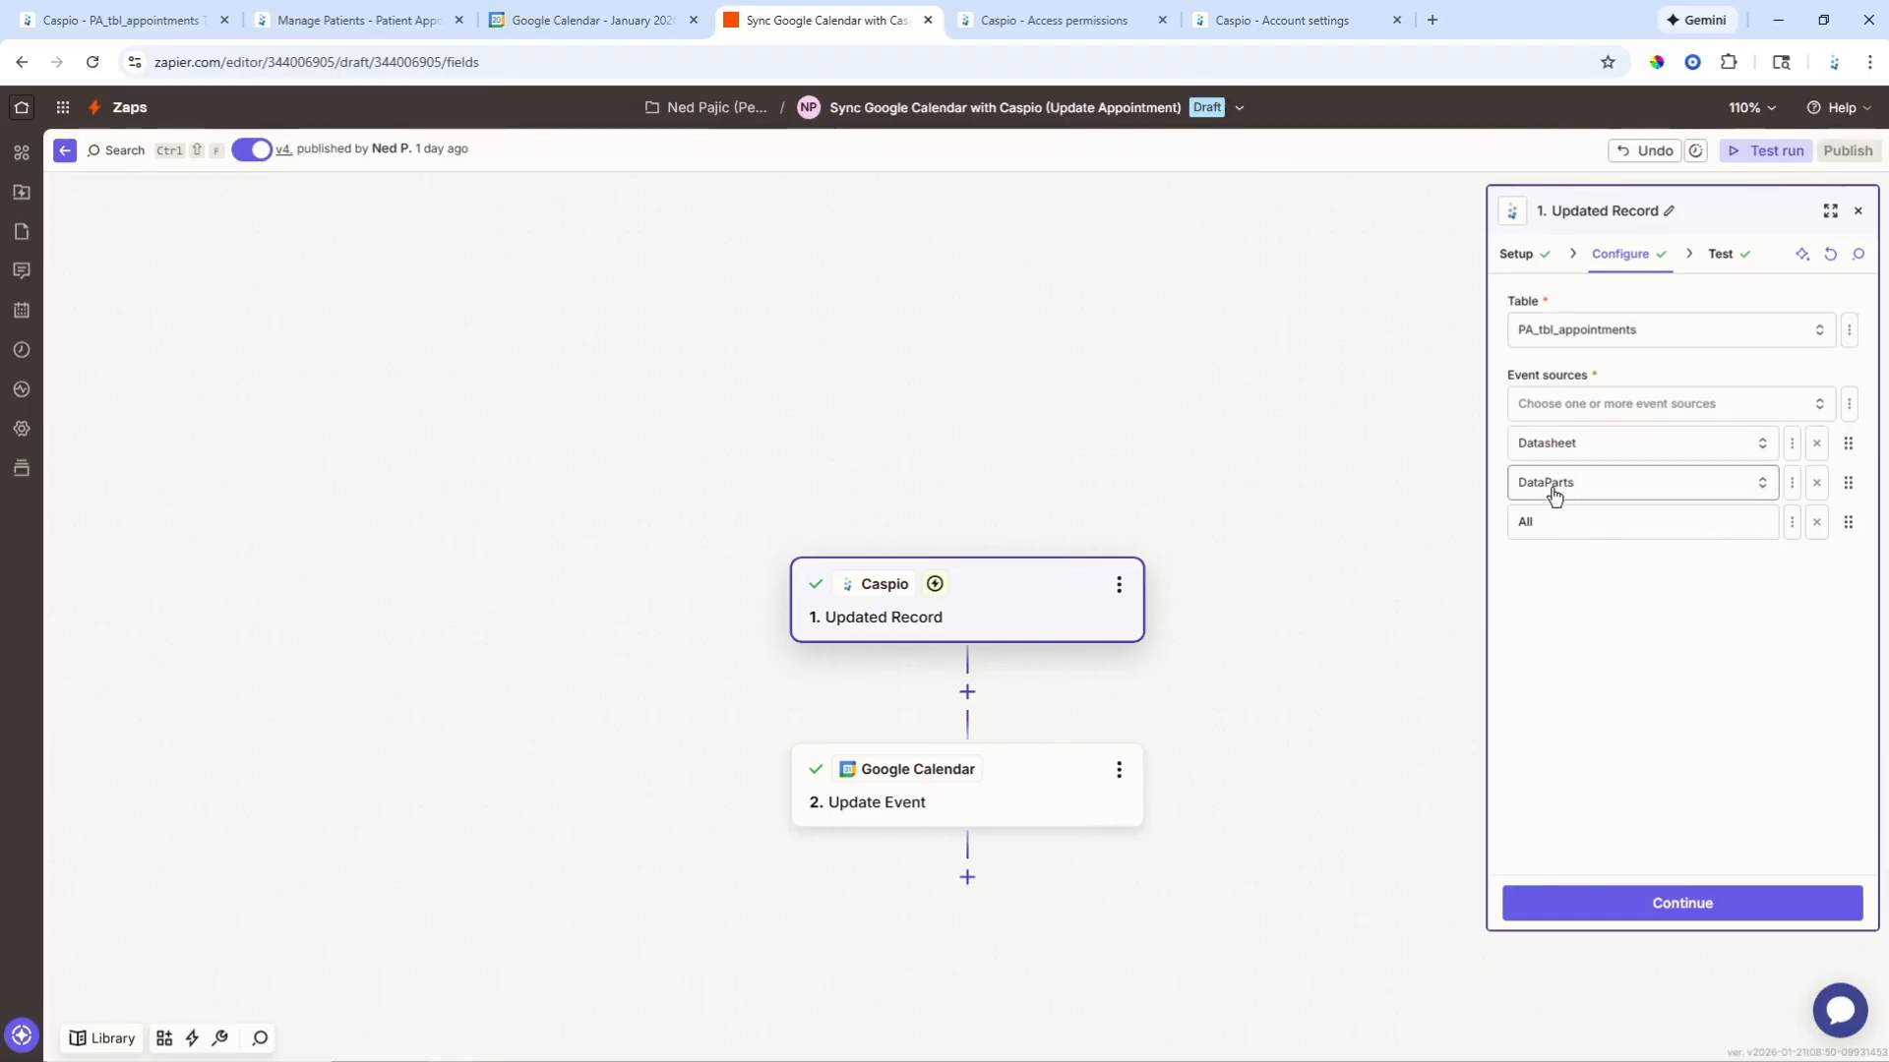
Step: Examine the Update Event action's configuration, including the event ID, summary, description and start and end date mappings
{"action": "left_click", "coordinate": [999, 805]}
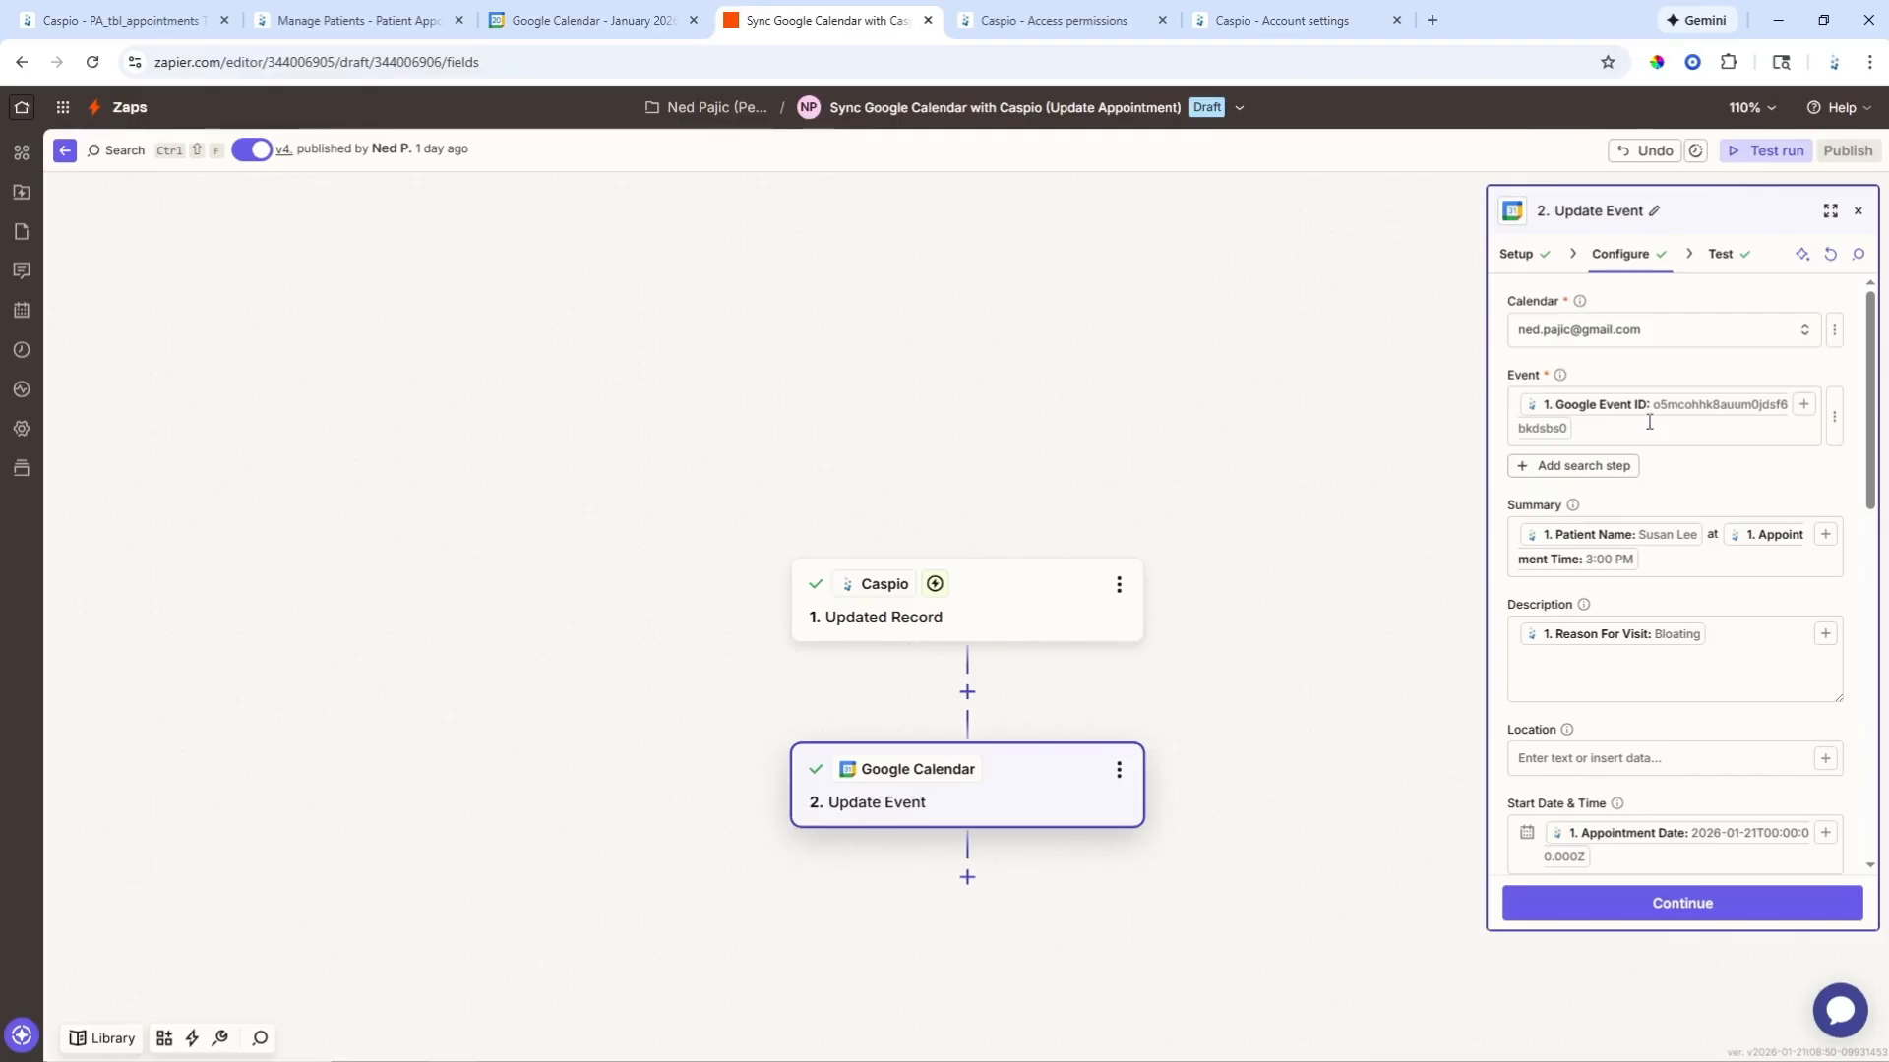
{"action": "scroll", "coordinate": [1653, 425], "scroll_direction": "down", "scroll_amount": 3}
{"action": "scroll", "coordinate": [1662, 418], "scroll_direction": "down", "scroll_amount": 5}
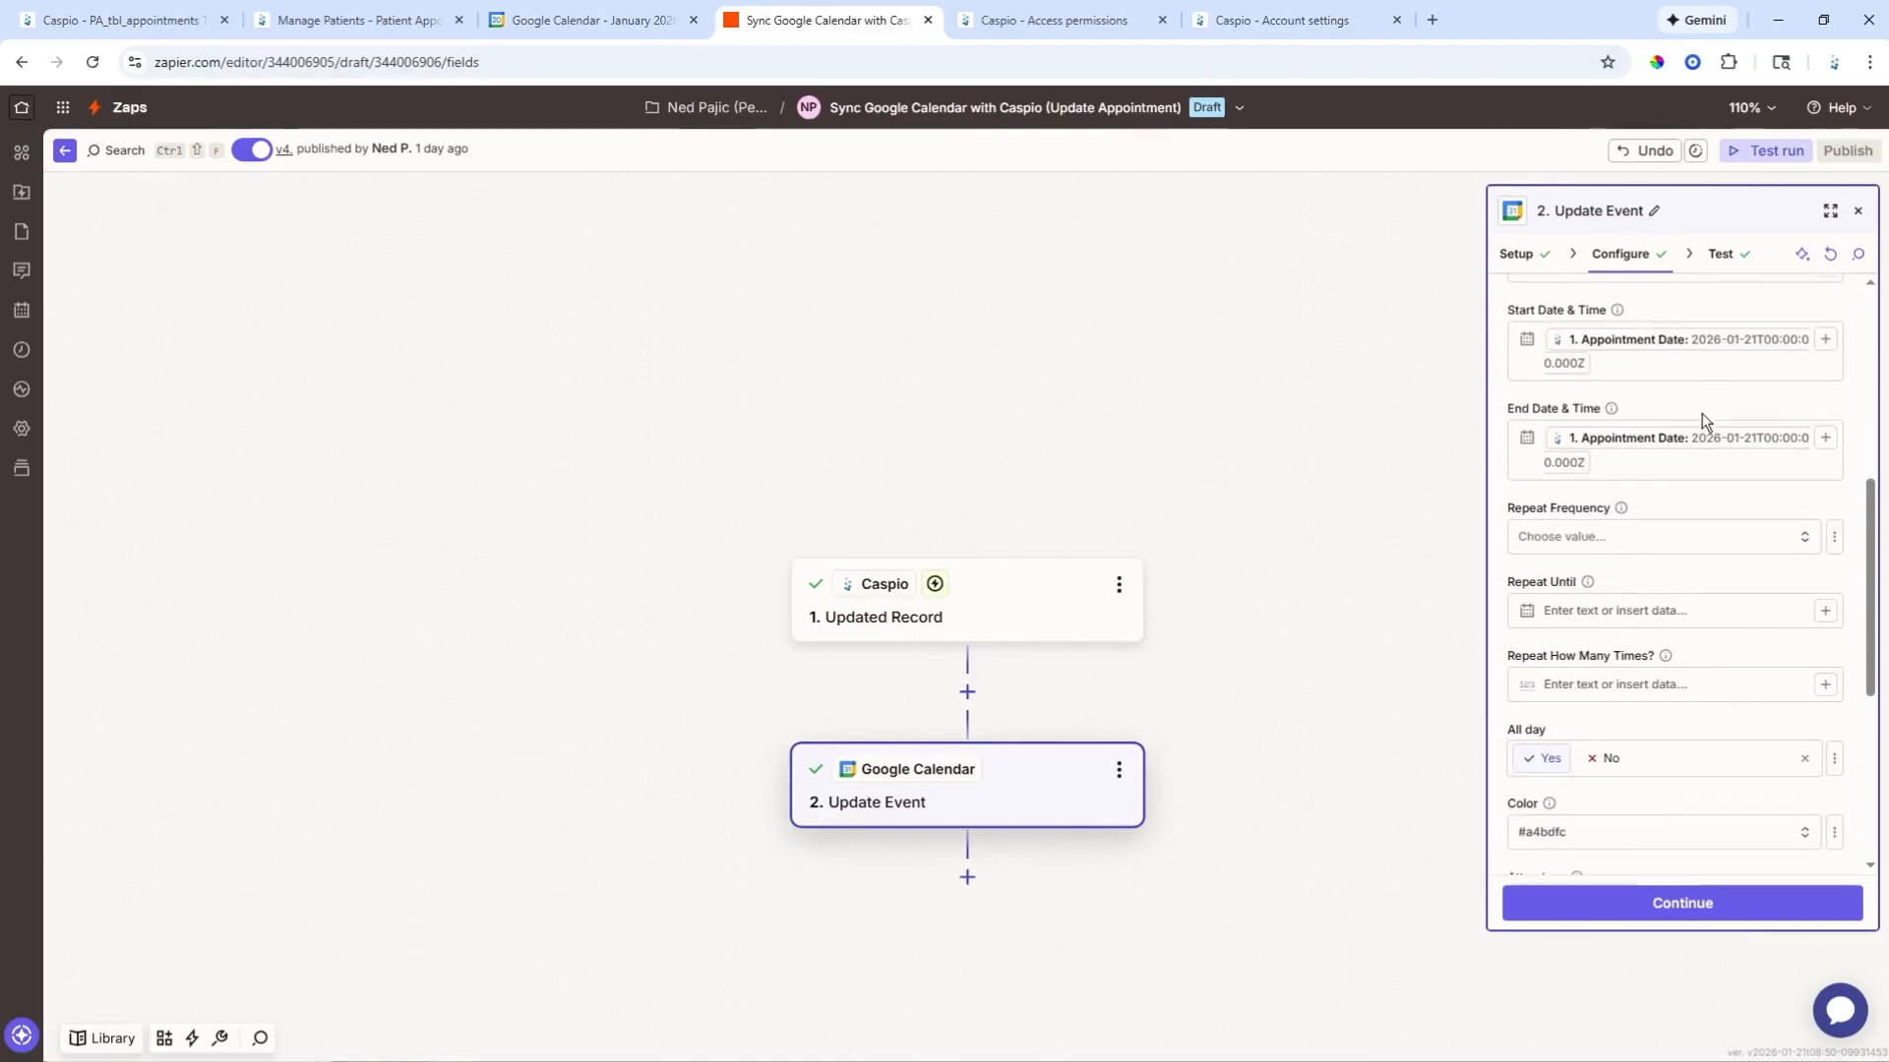
{"action": "scroll", "coordinate": [1709, 414], "scroll_direction": "down", "scroll_amount": 3}
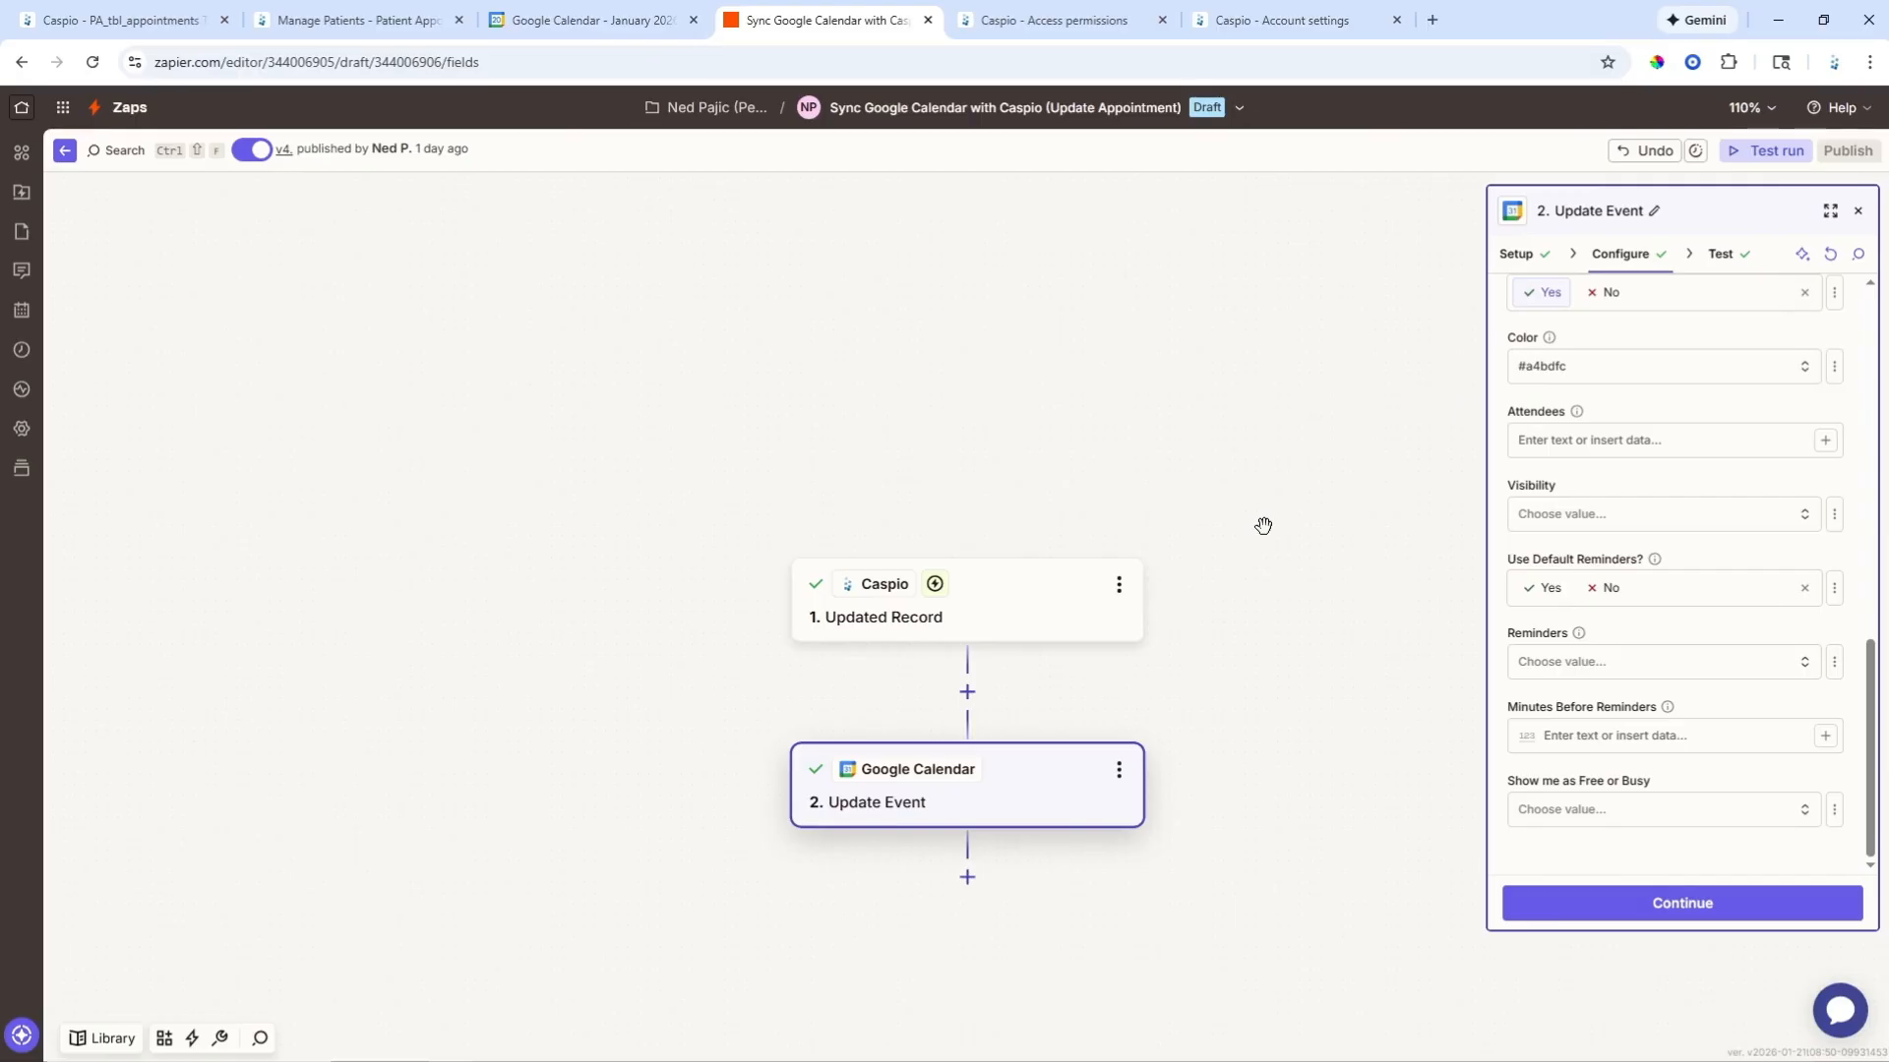
Step: Open the "Sync Google Calendar with Caspio (Delete)" Zap for editing and review the Deleted Record trigger's event options, table and event sources
{"action": "left_click", "coordinate": [137, 116]}
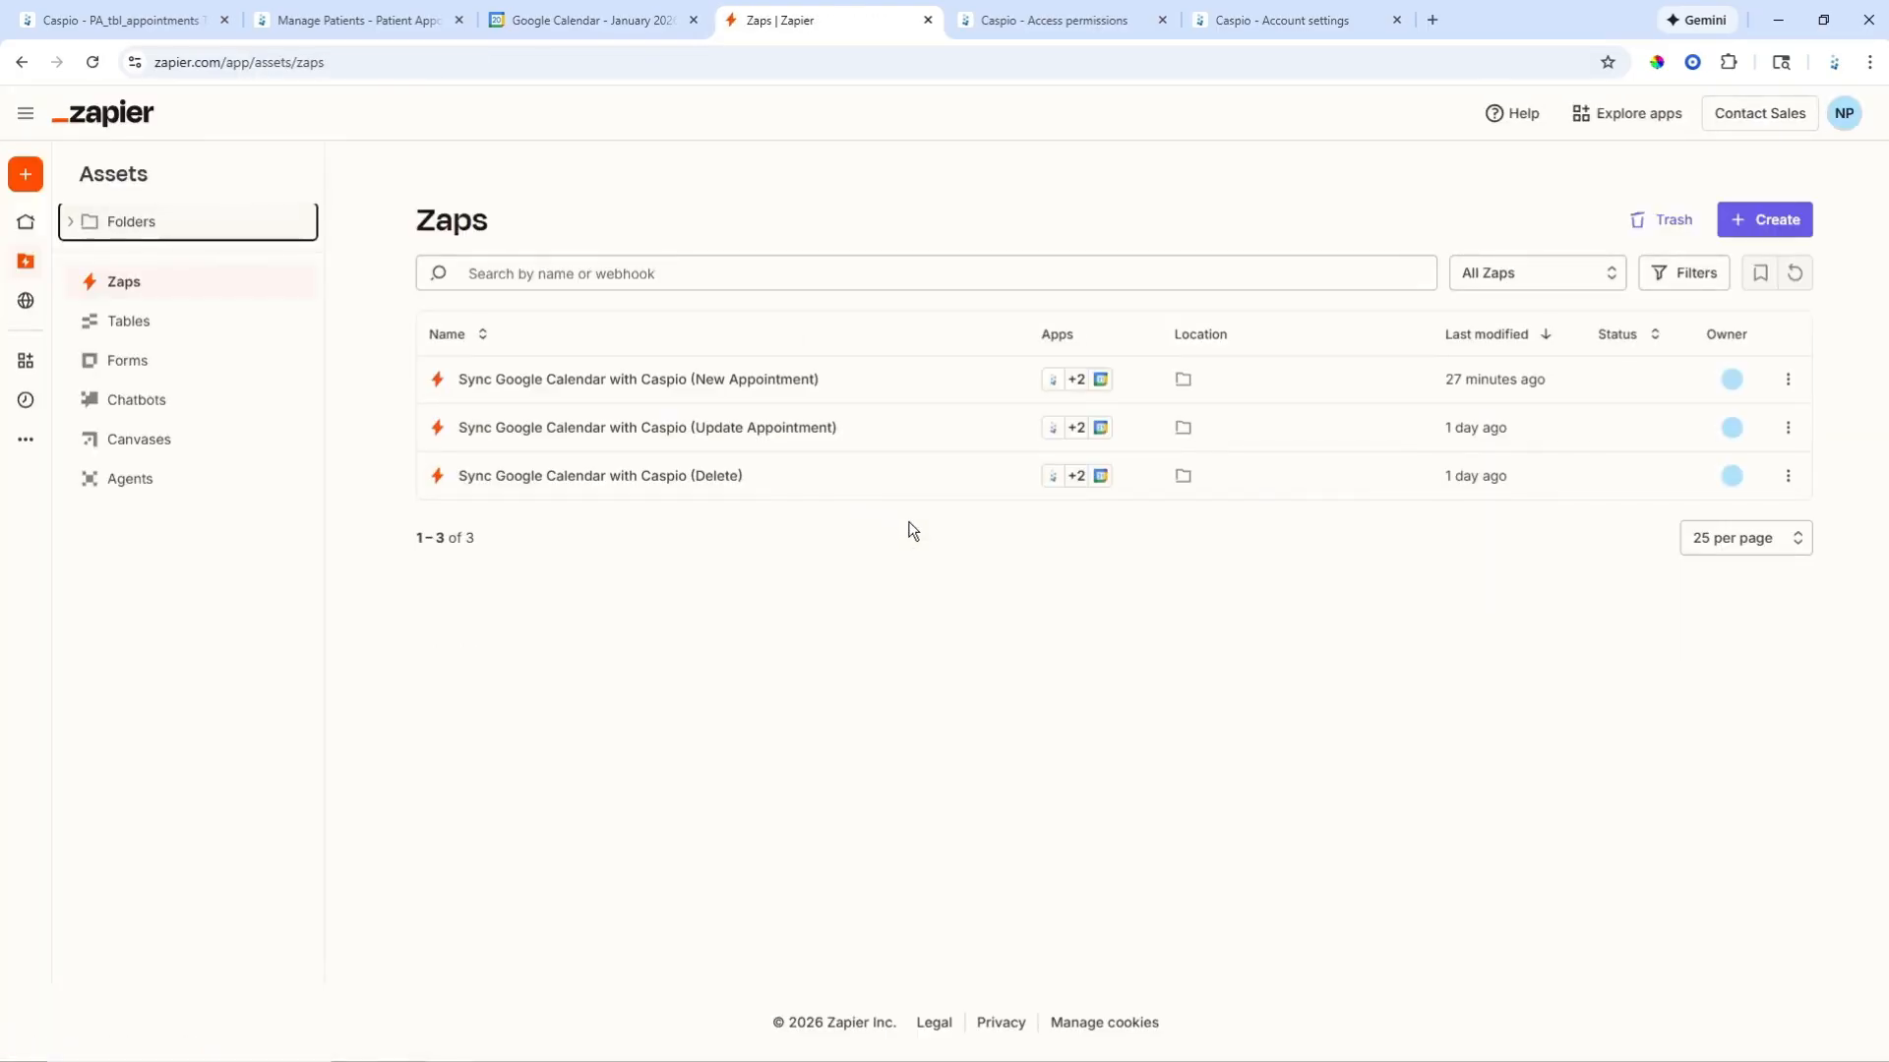
{"action": "left_click", "coordinate": [643, 480]}
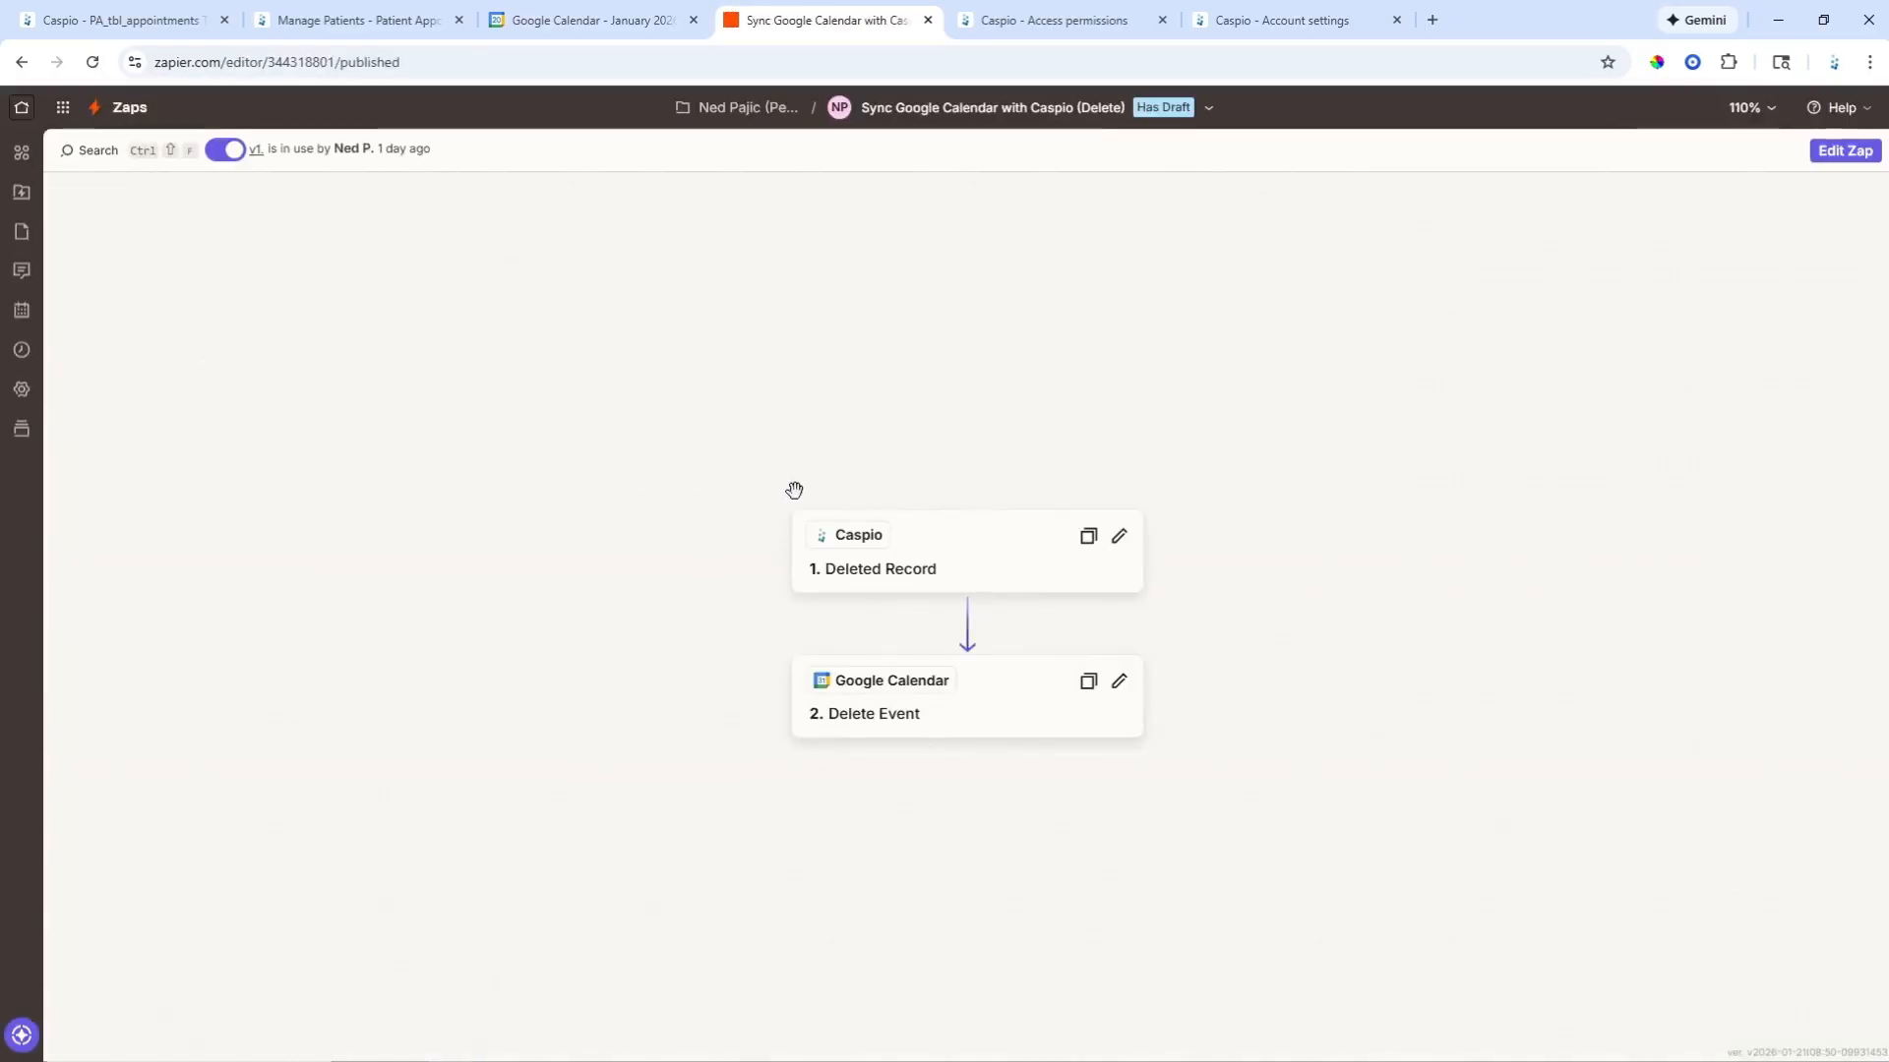
{"action": "left_click", "coordinate": [979, 546]}
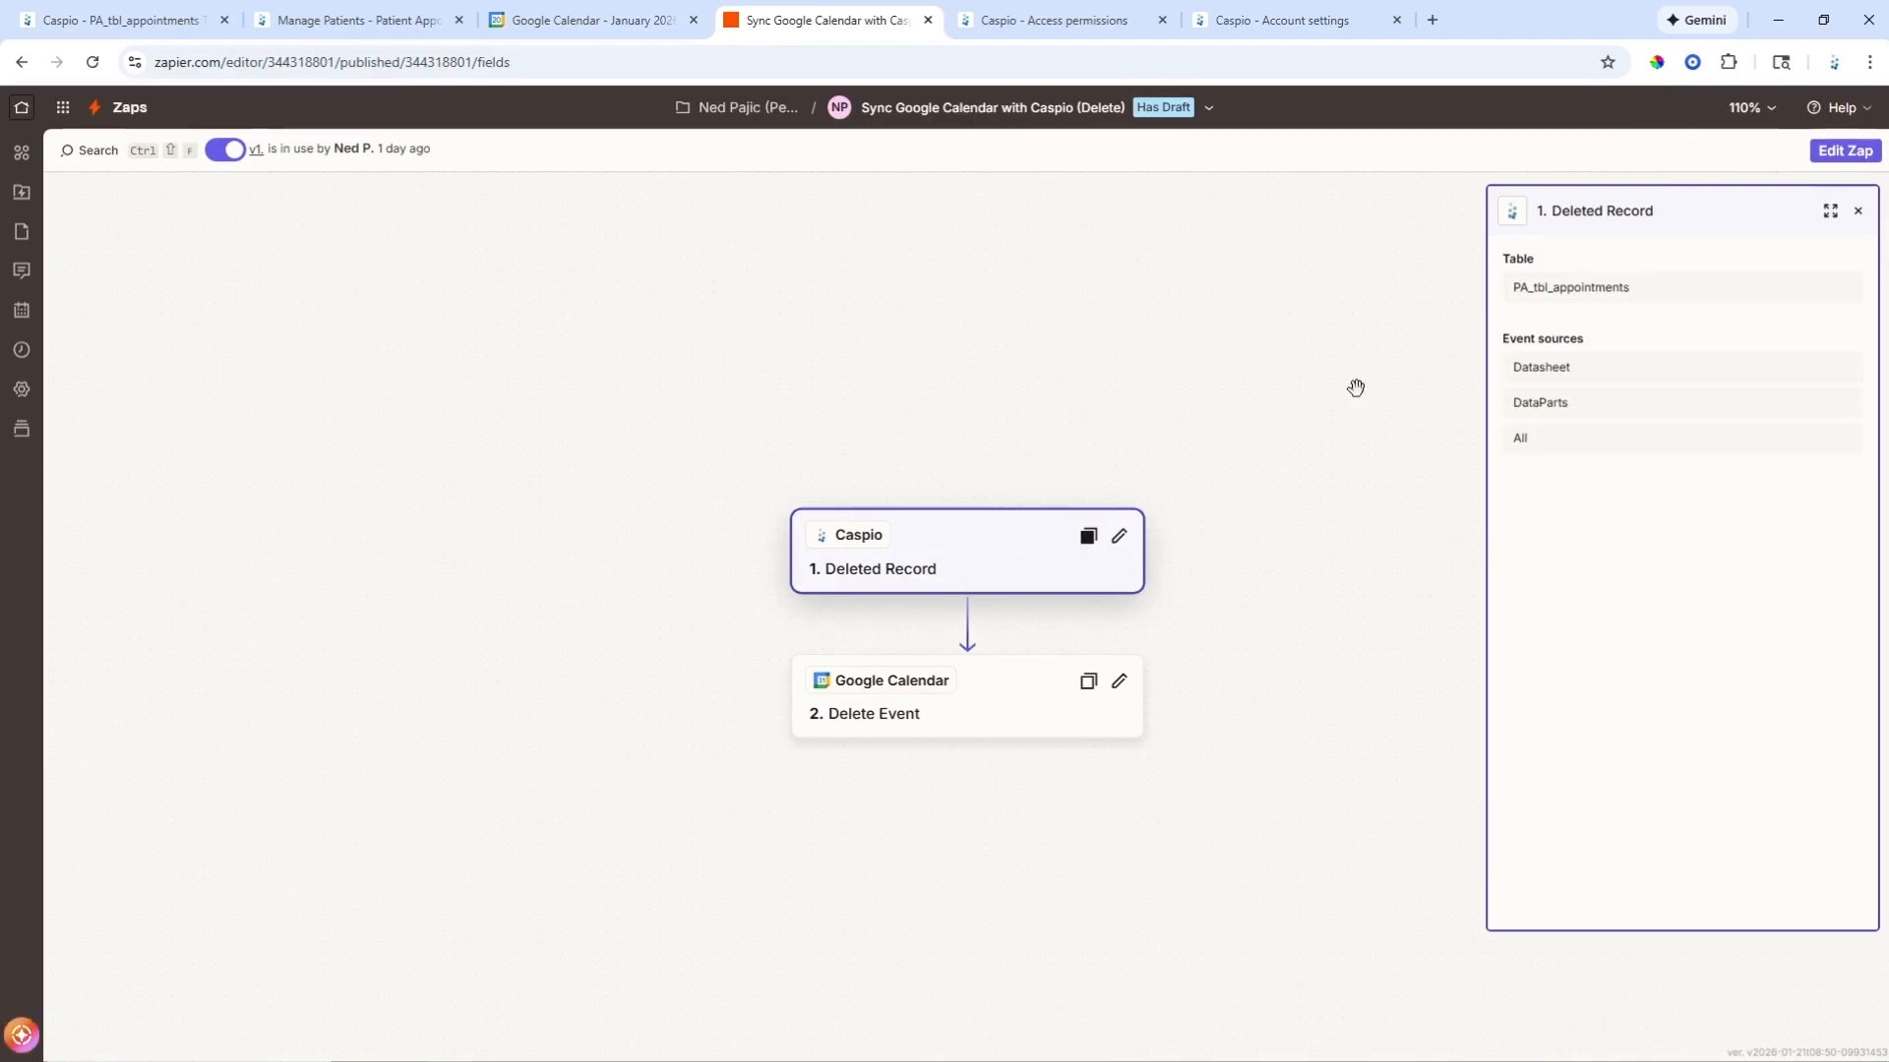
{"action": "left_click", "coordinate": [1844, 151]}
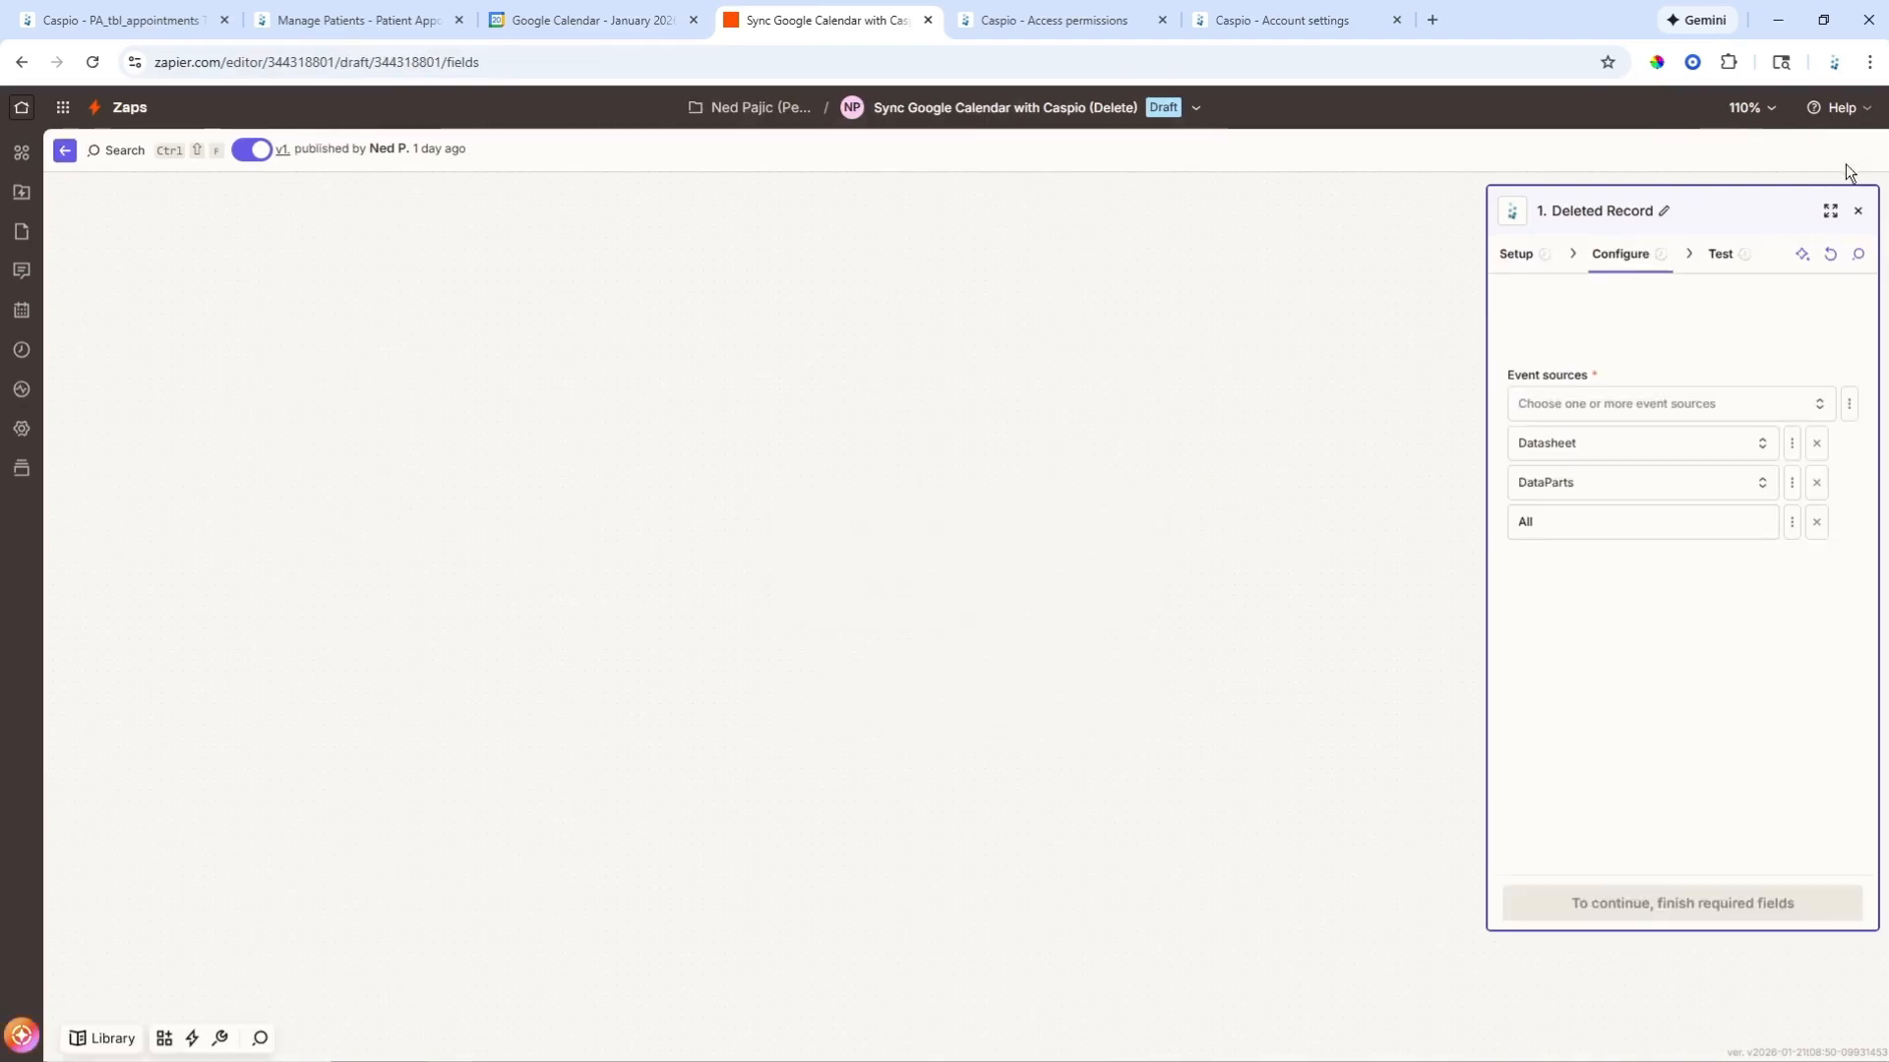
{"action": "left_click", "coordinate": [1518, 264]}
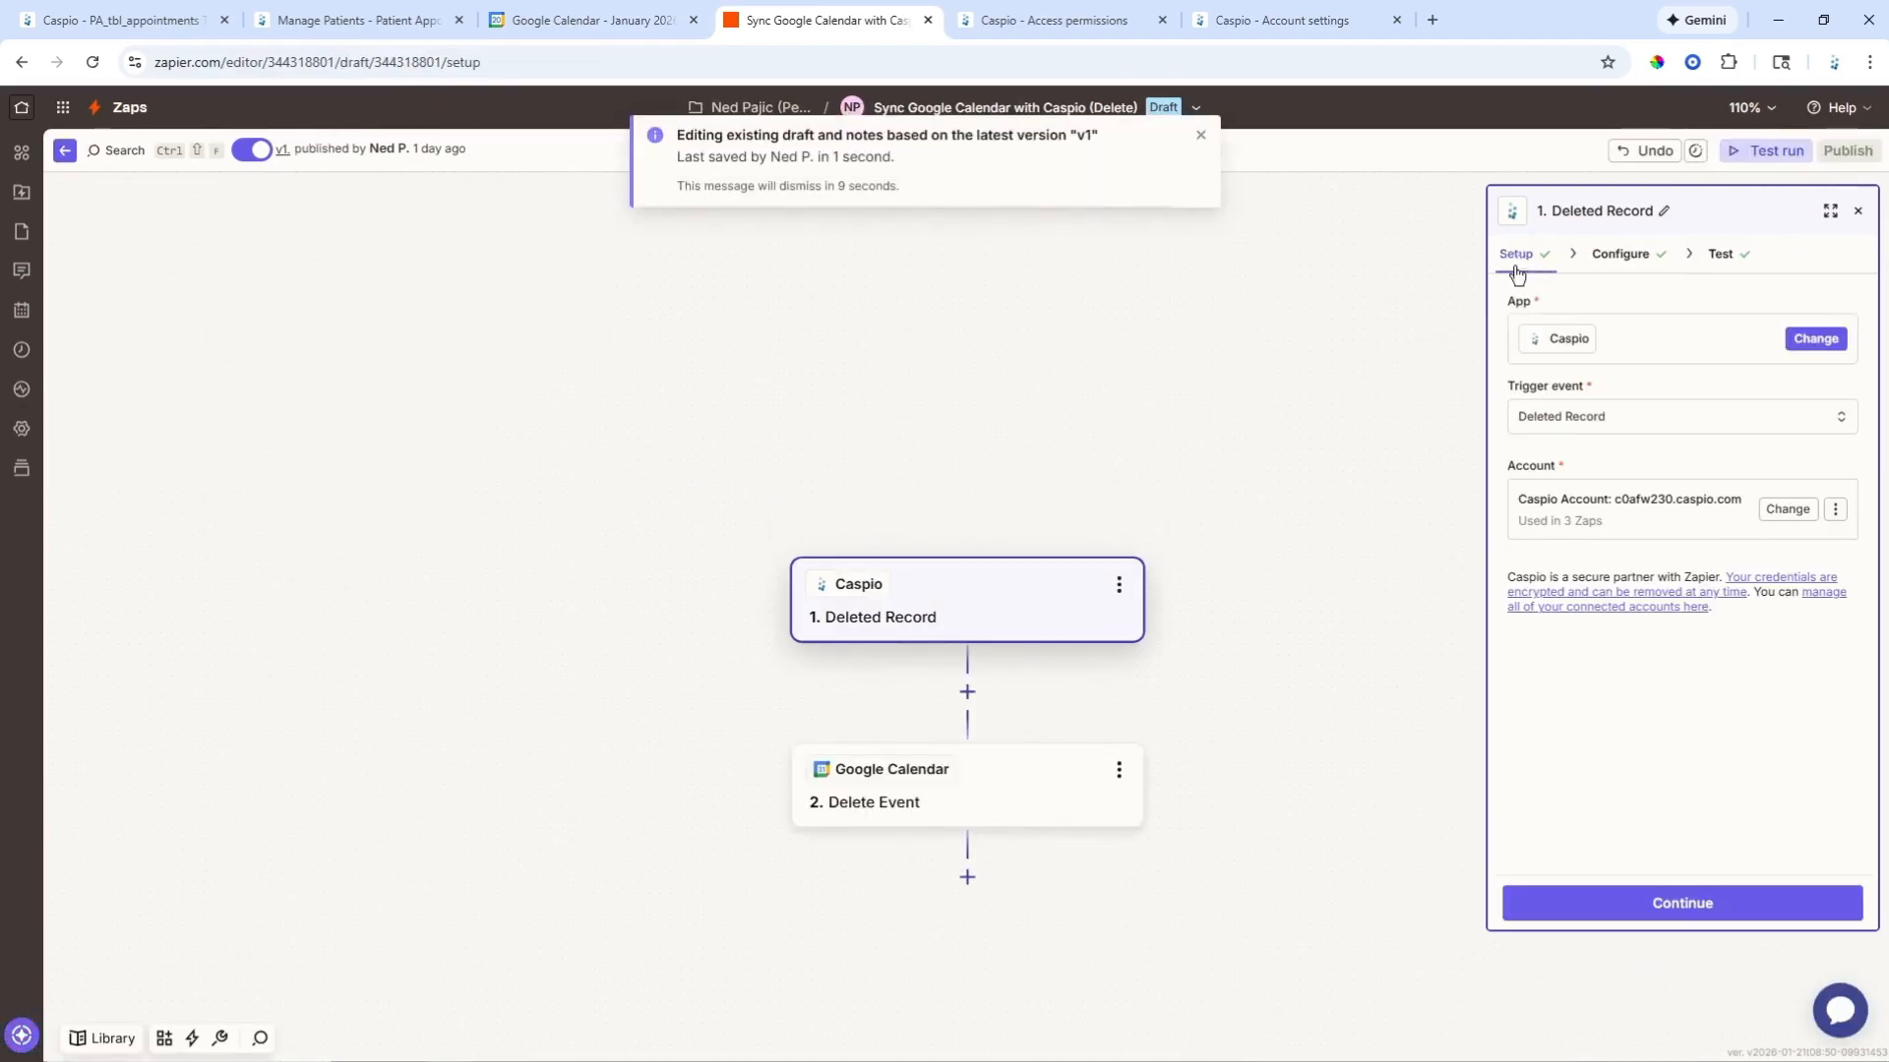
{"action": "left_click", "coordinate": [1630, 424]}
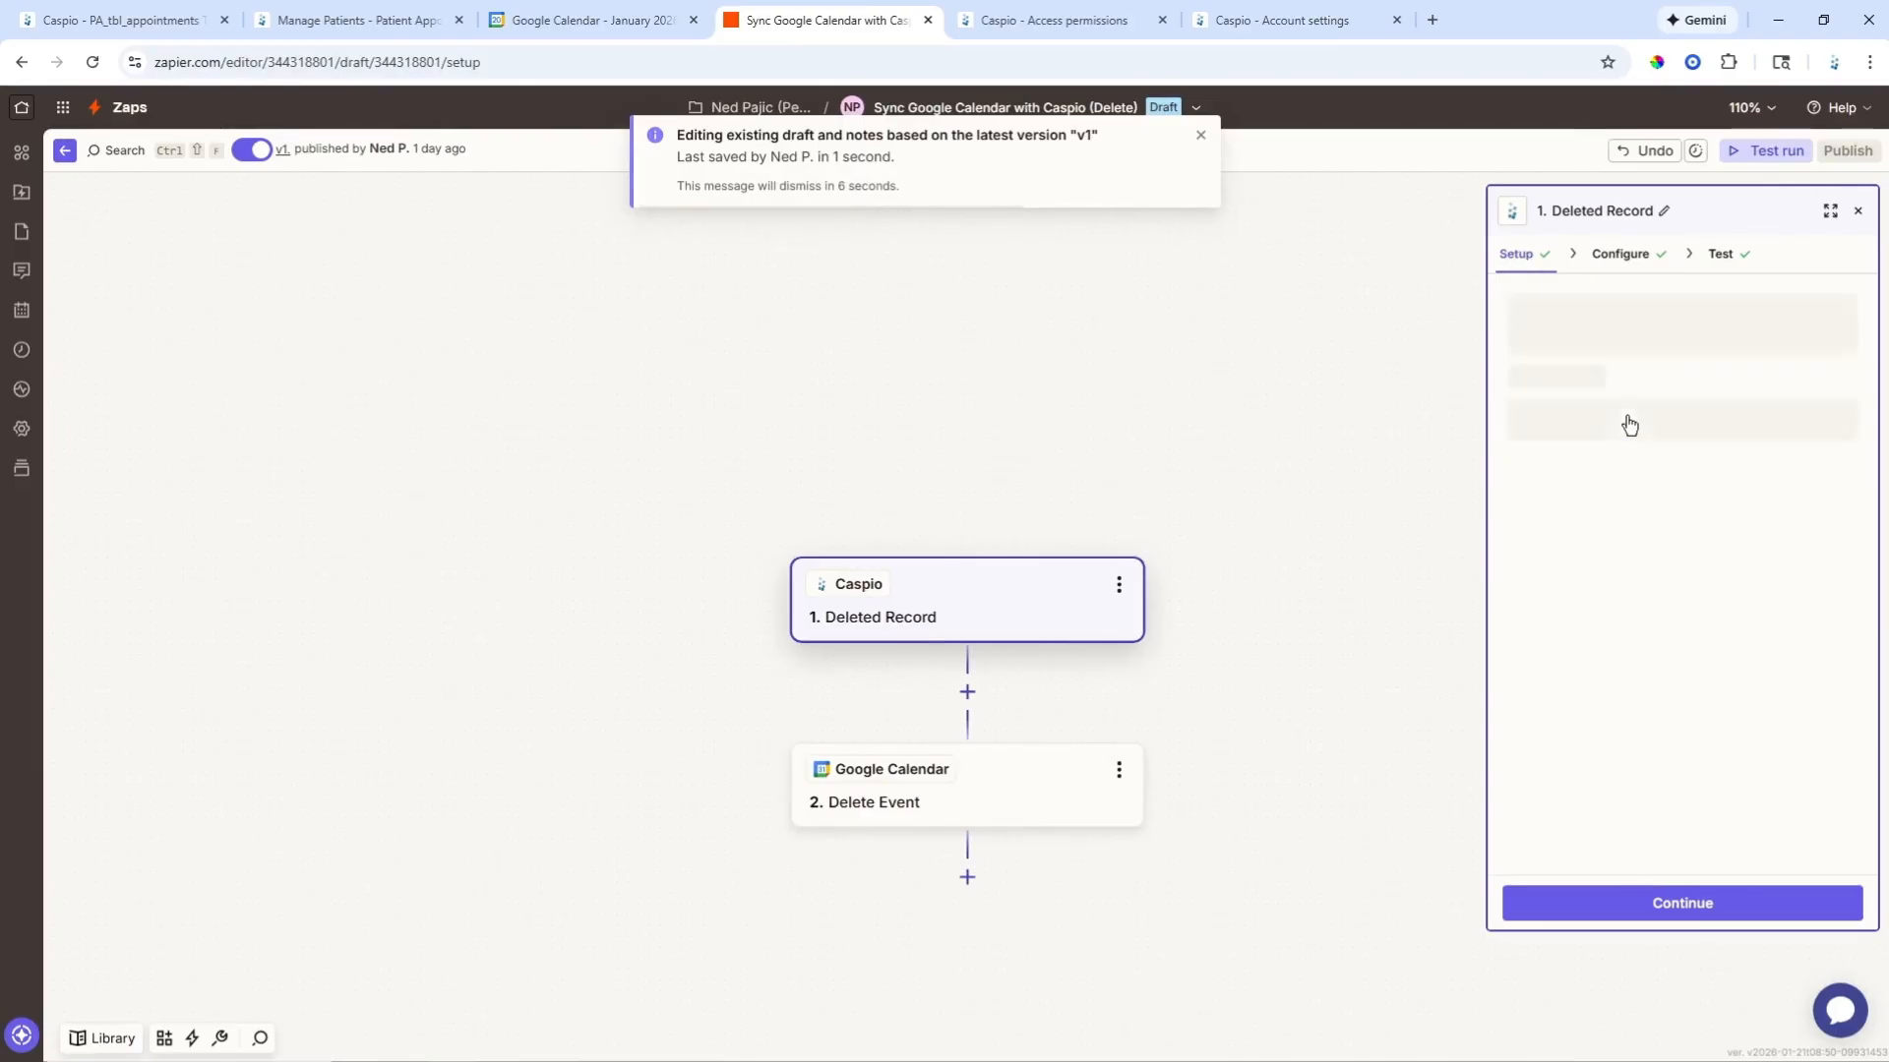
{"action": "left_click", "coordinate": [1630, 424]}
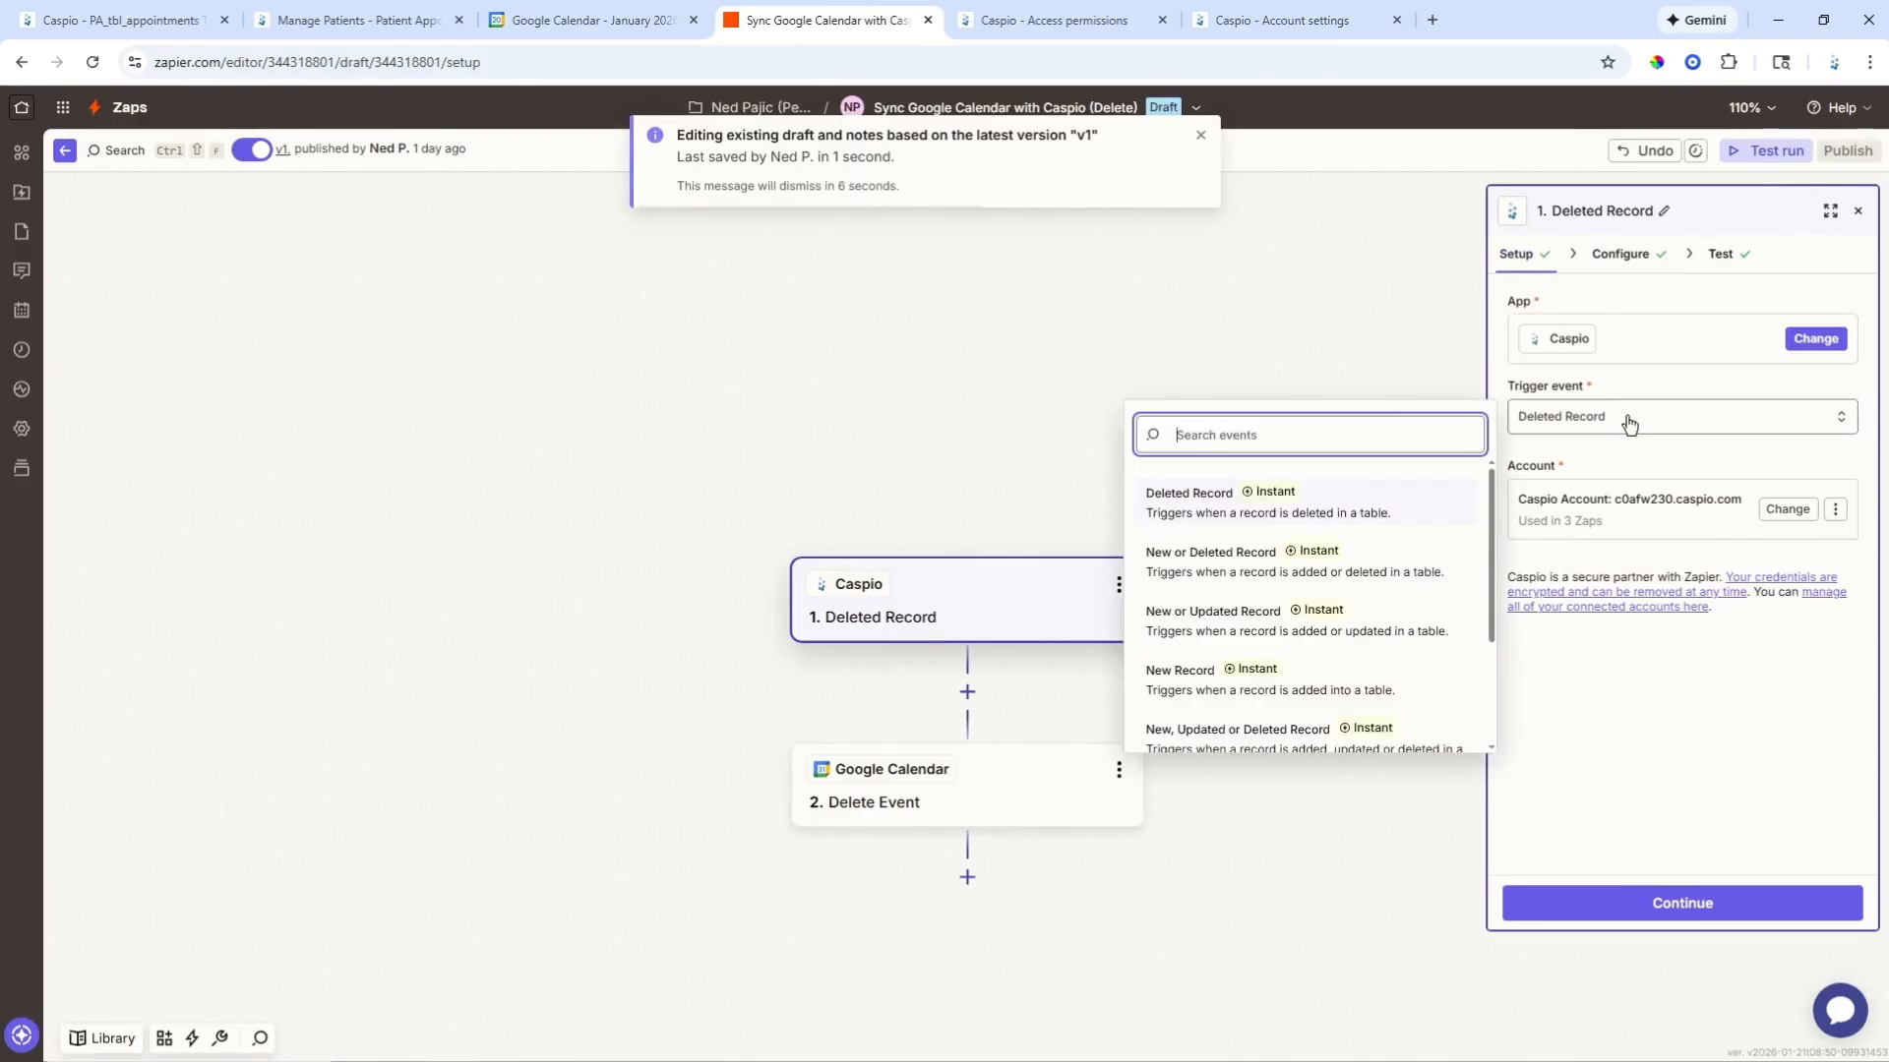
{"action": "left_click", "coordinate": [1428, 358]}
{"action": "left_click", "coordinate": [1621, 255]}
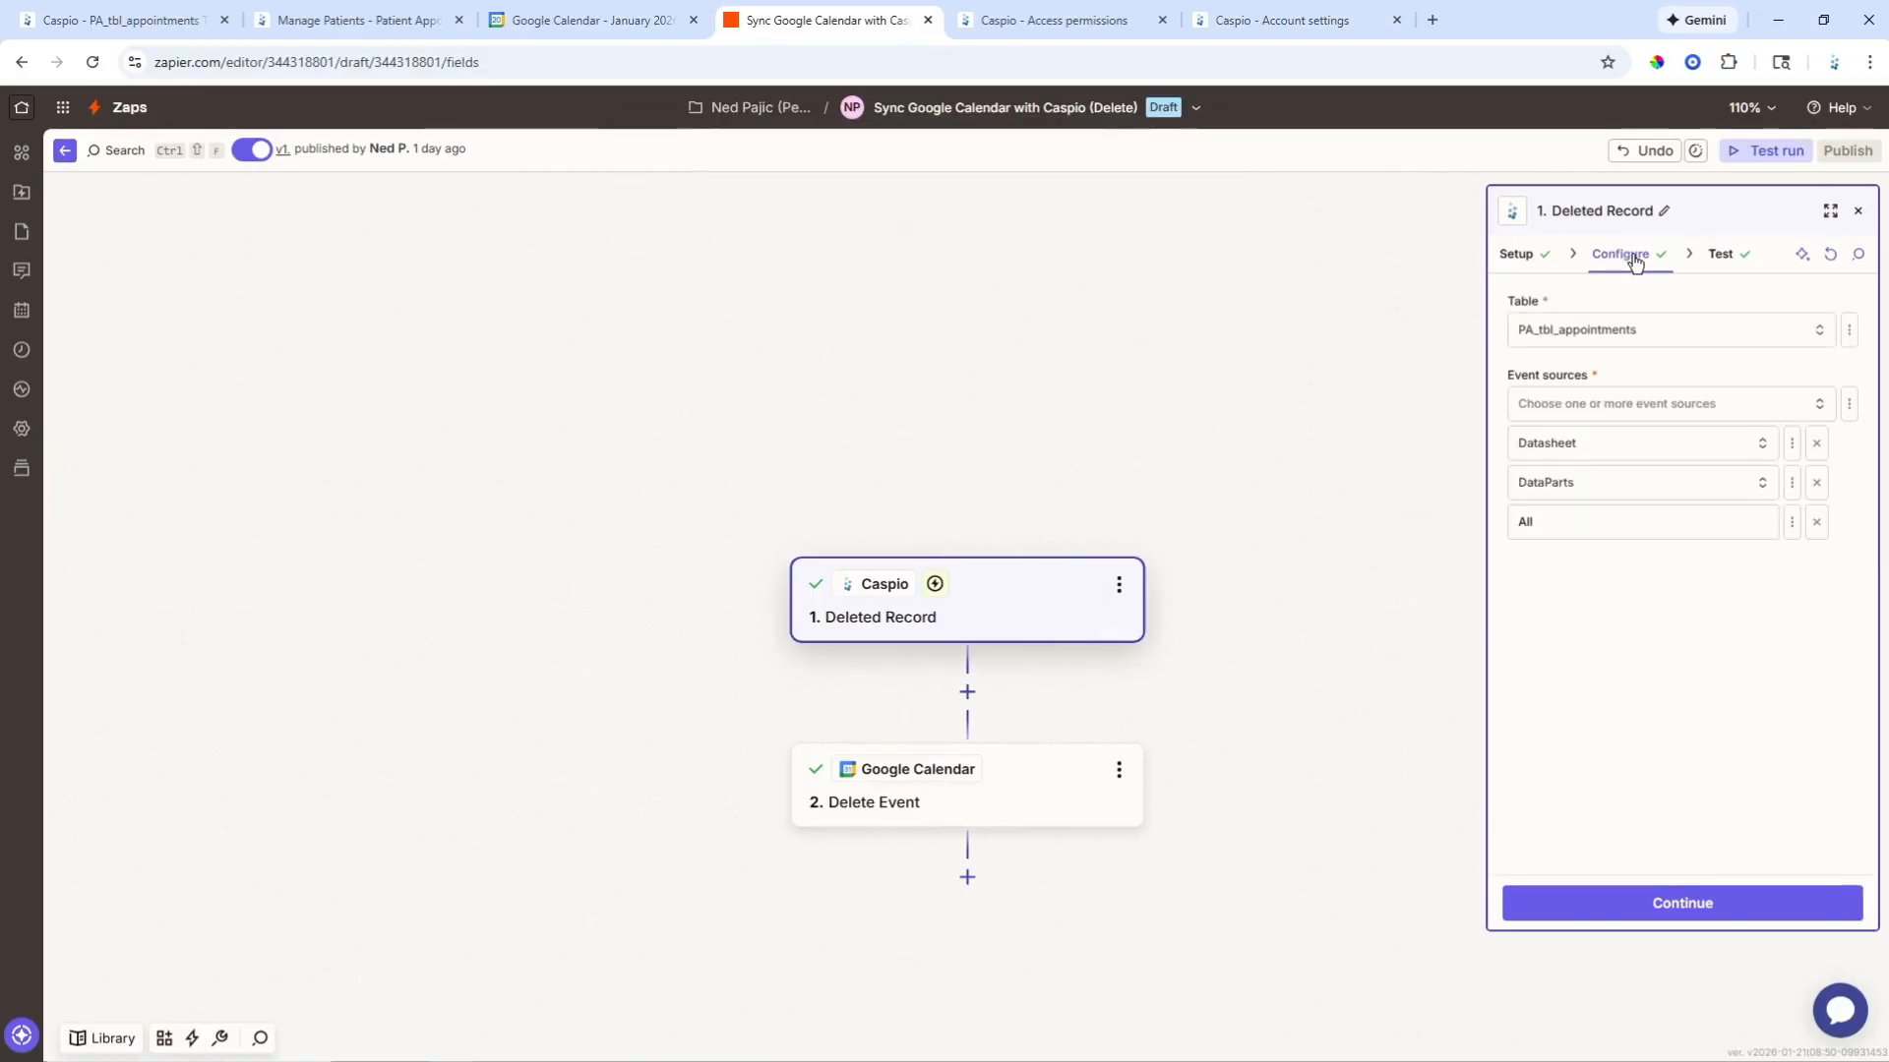
Step: Review the Delete Event action's calendar and event ID mapping, and leave the editor for the list of Zaps
{"action": "left_click", "coordinate": [1067, 793]}
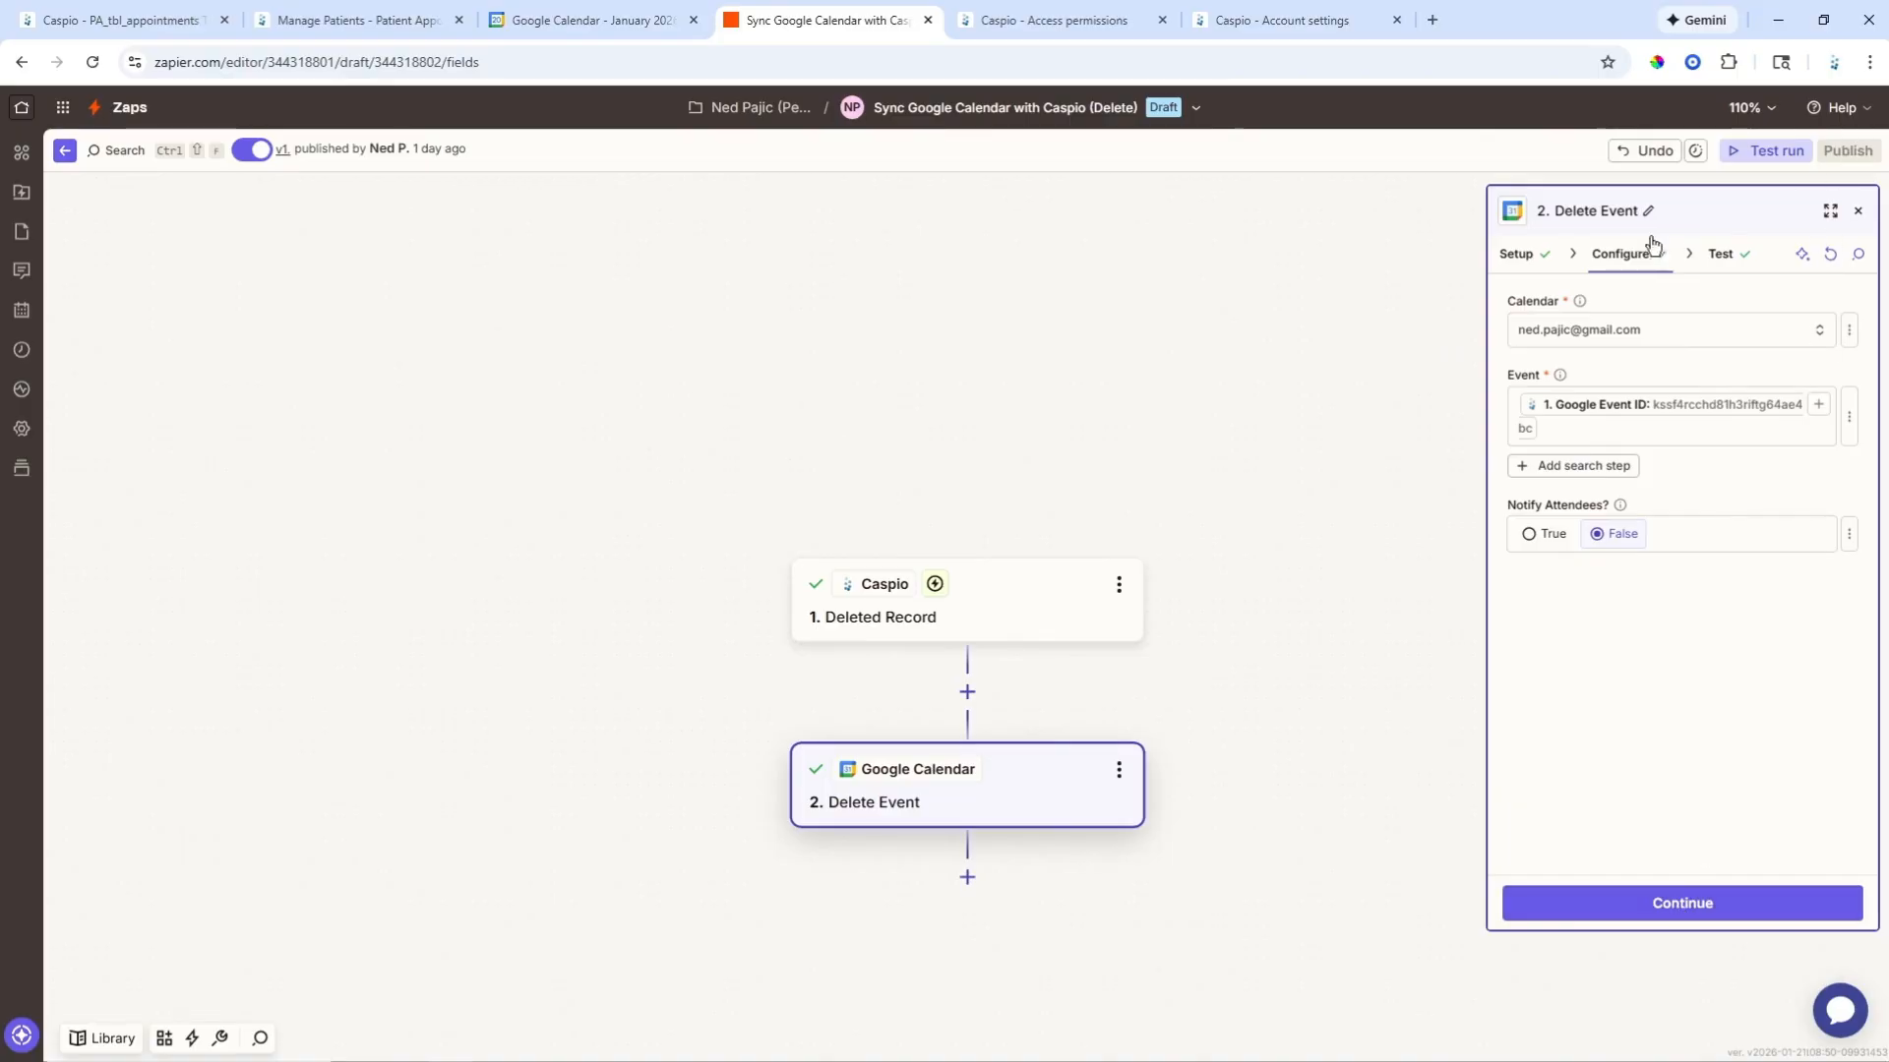
{"action": "left_click", "coordinate": [125, 116]}
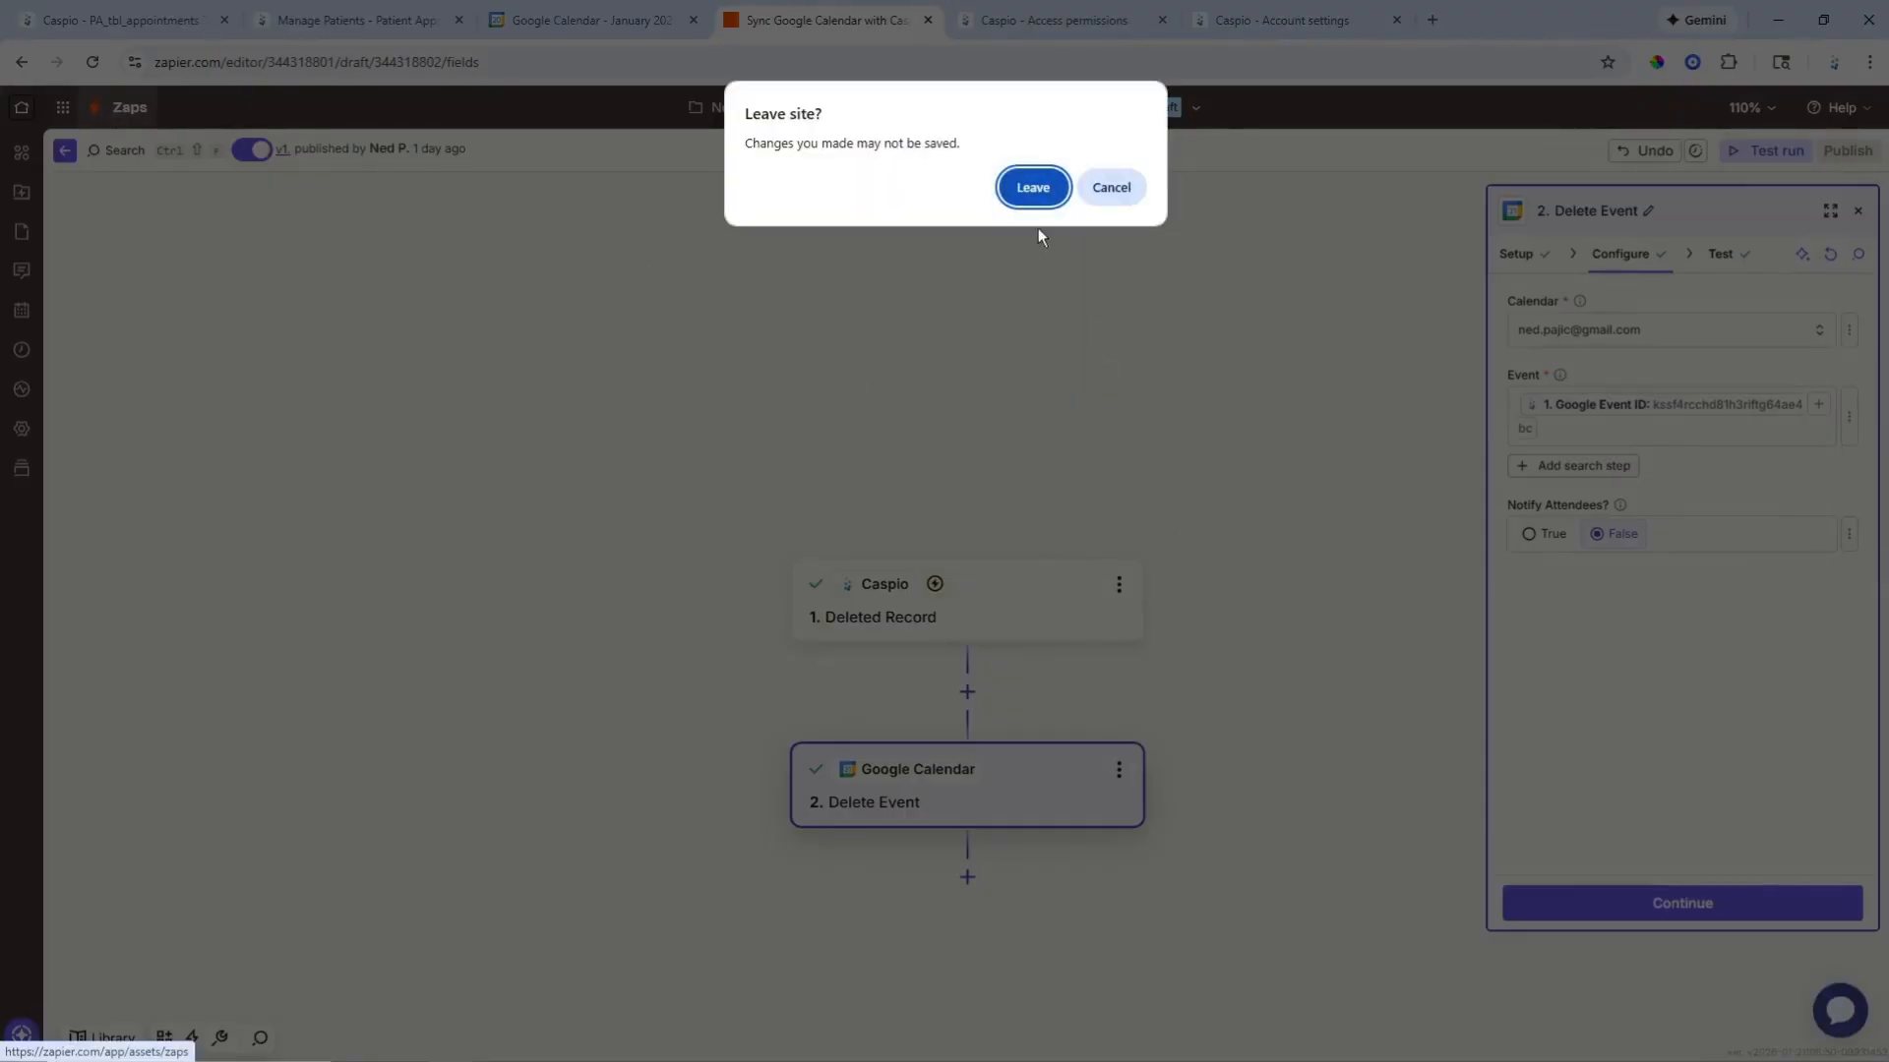
{"action": "left_click", "coordinate": [1032, 189]}
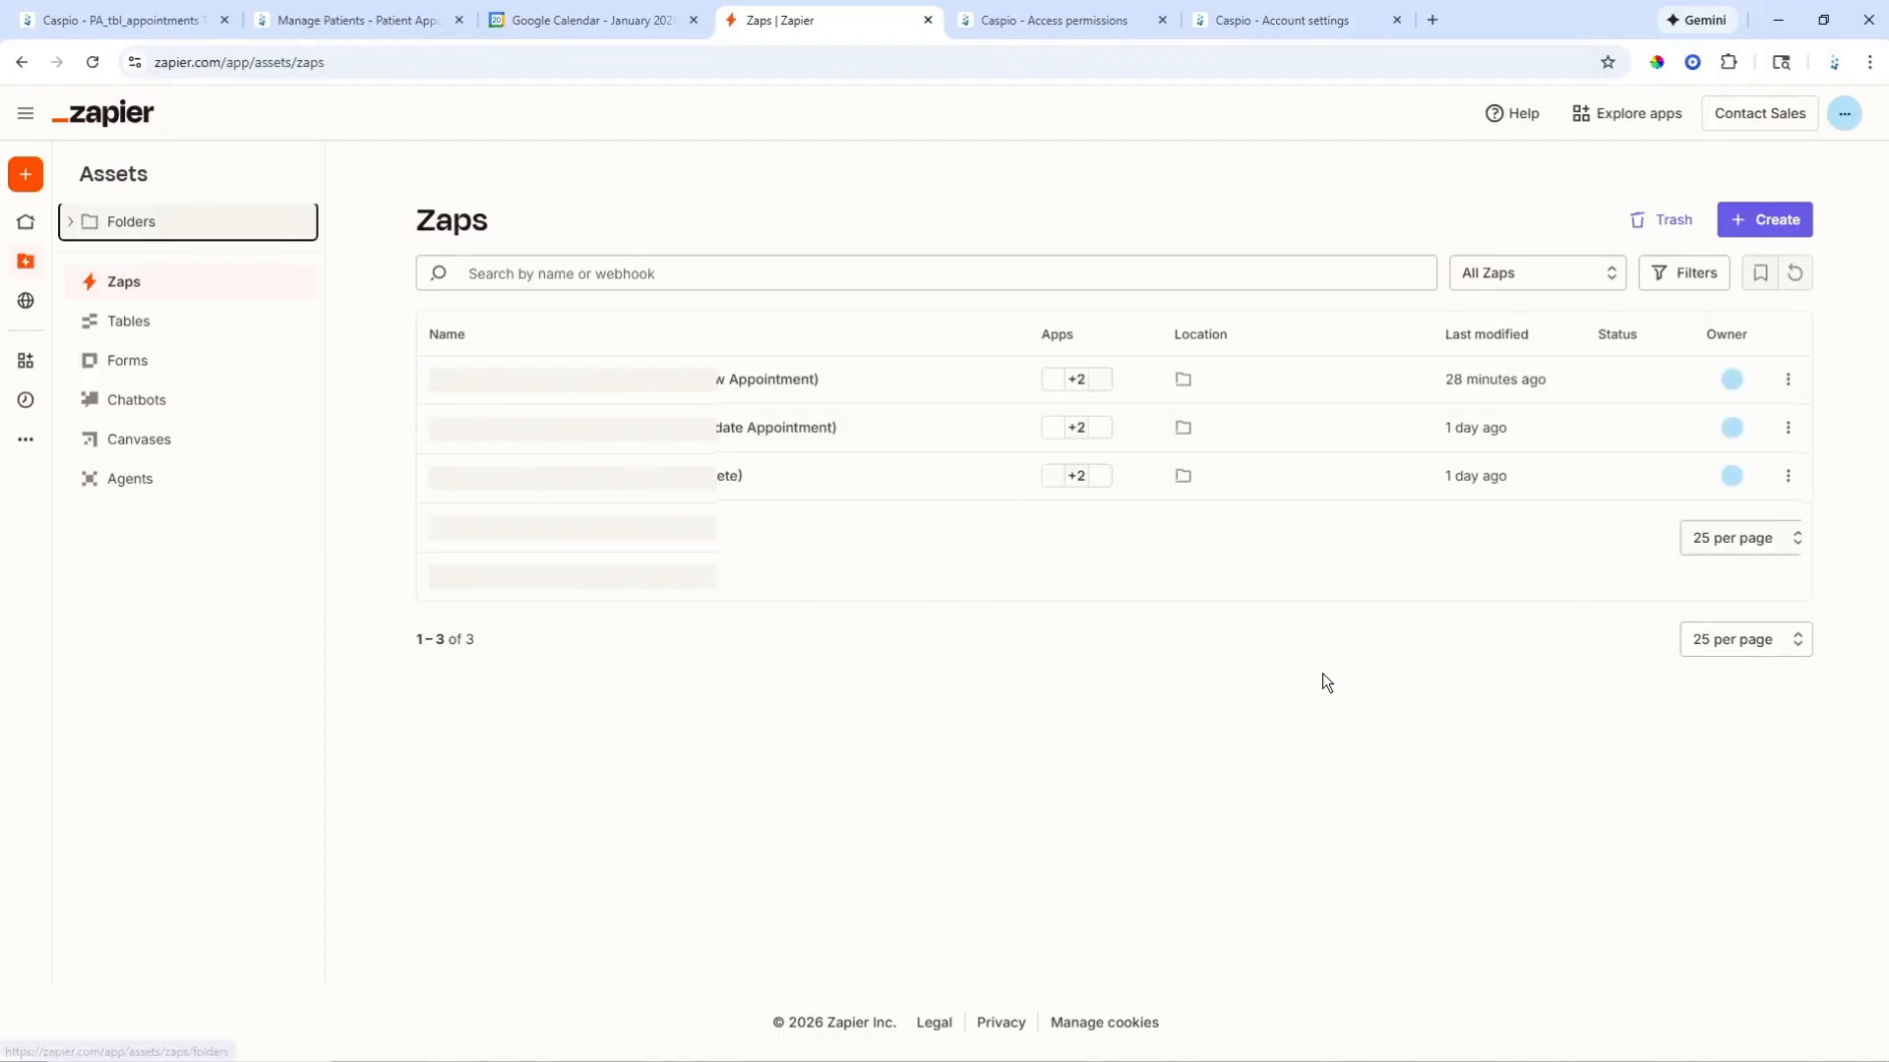